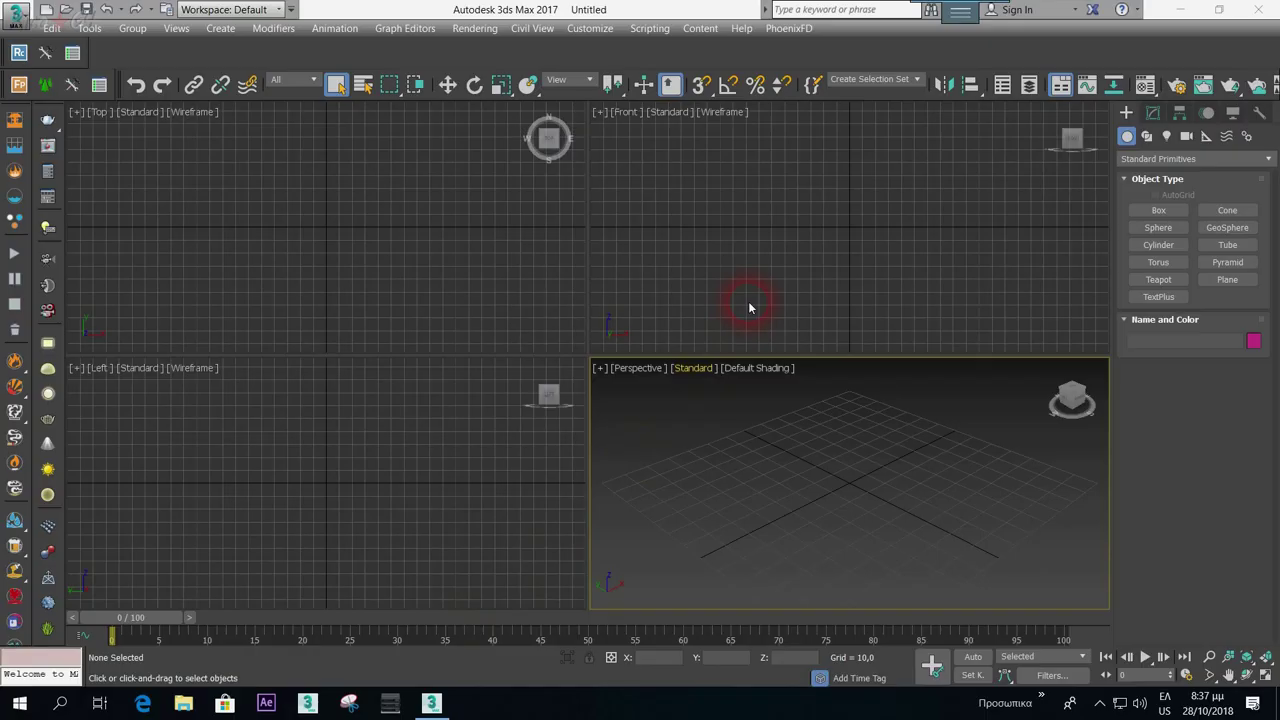
- Switch the production renderer to V-Ray Adv 3.60.03 and set the output size to 1280 × 720
click(474, 30)
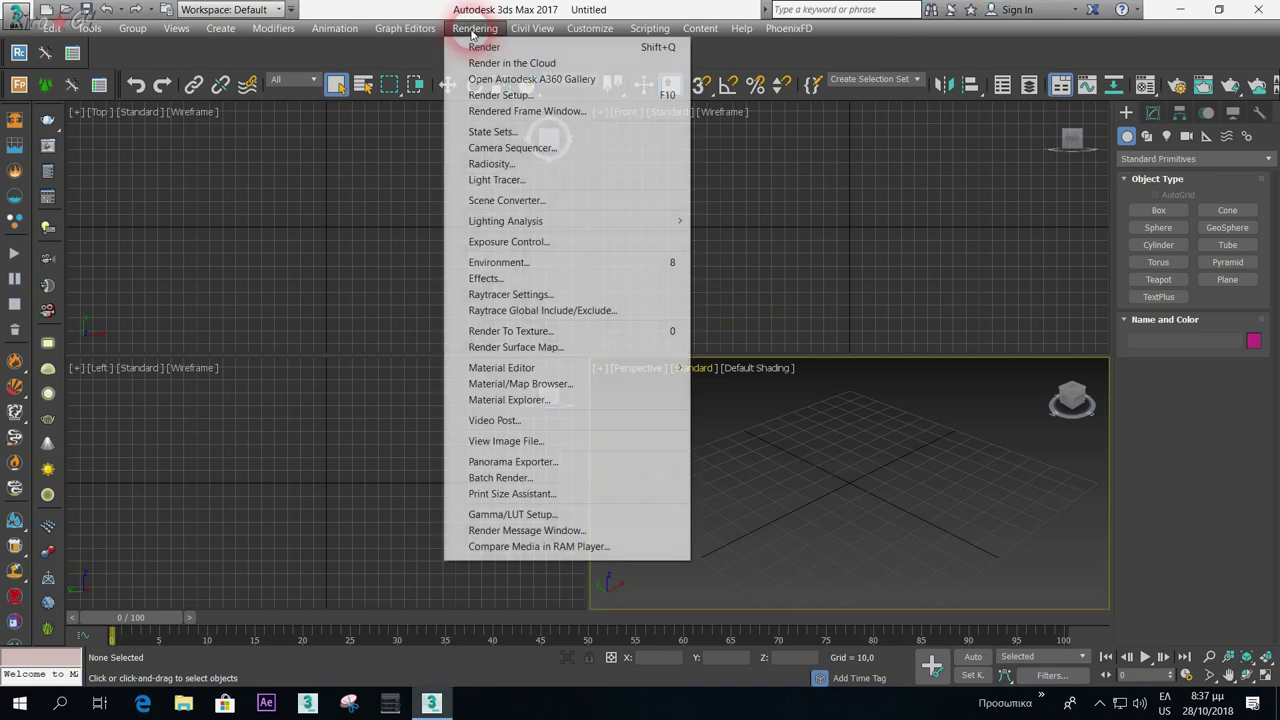
click(493, 96)
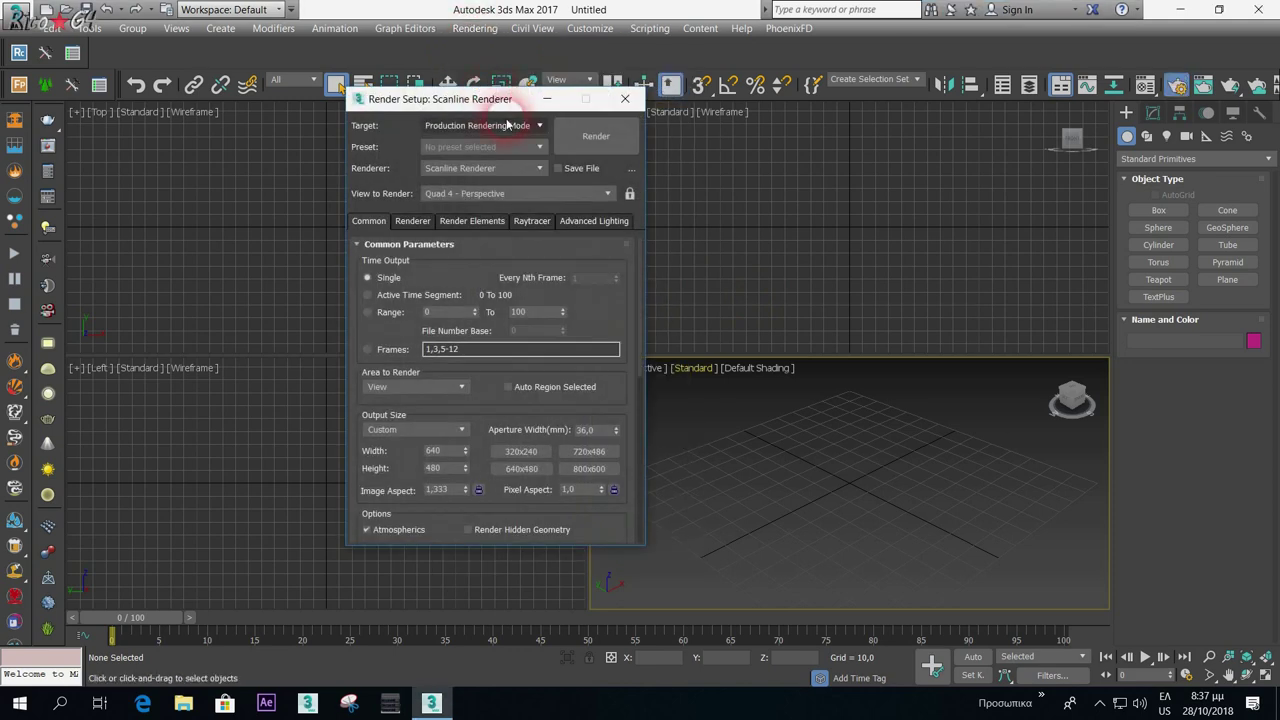
click(536, 168)
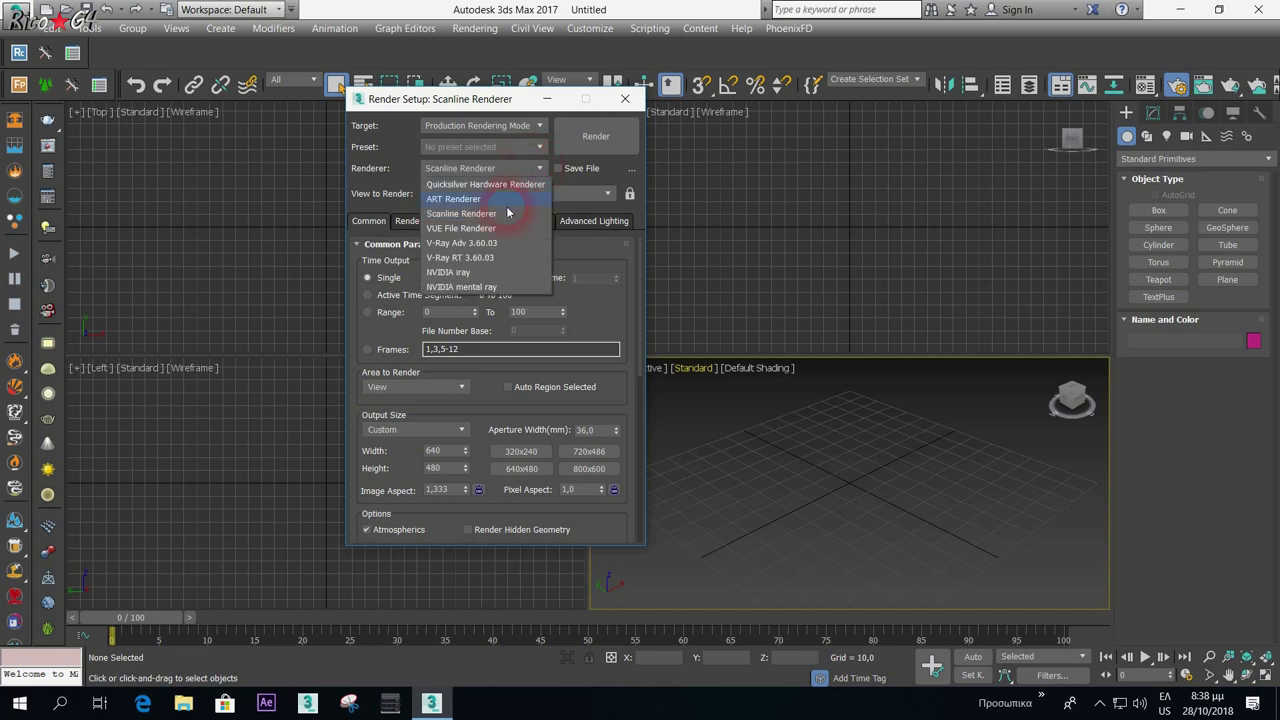
click(491, 243)
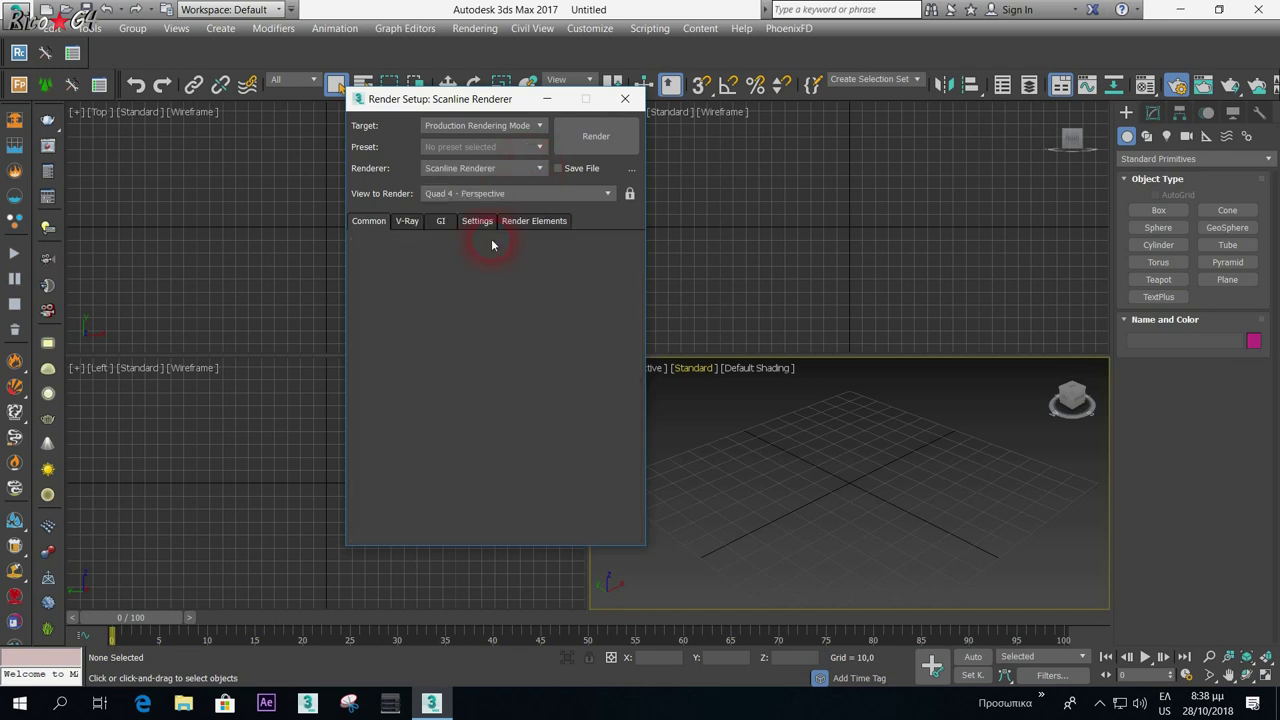
double_click(441, 452)
text(12)
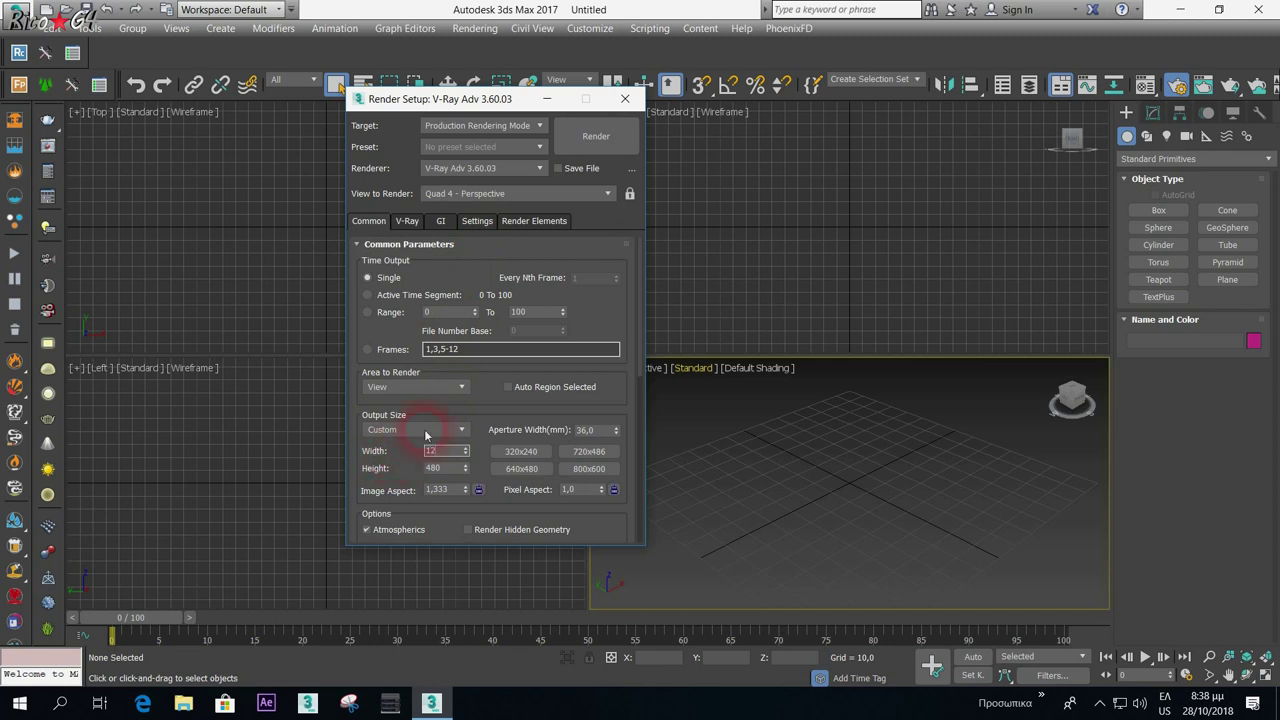
text(80)
double_click(437, 467)
text(720)
click(625, 98)
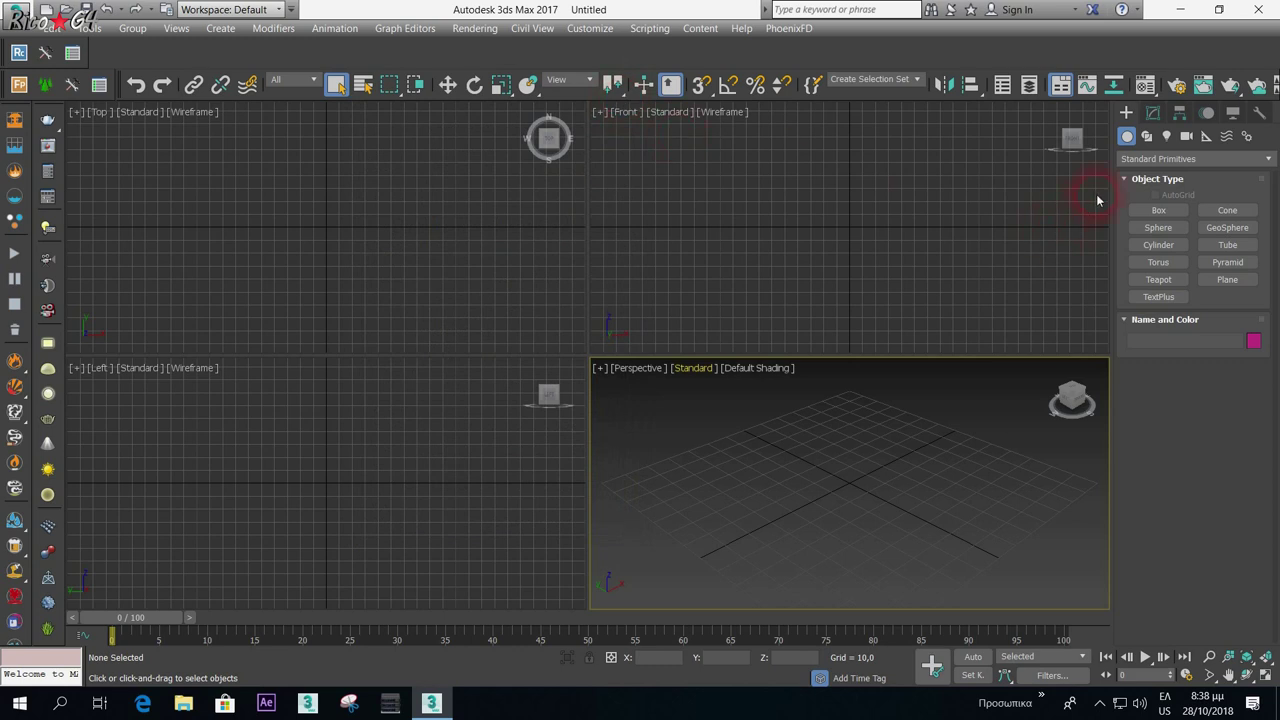
- Create a DreamScape Terra plane in the Perspective view
click(1147, 137)
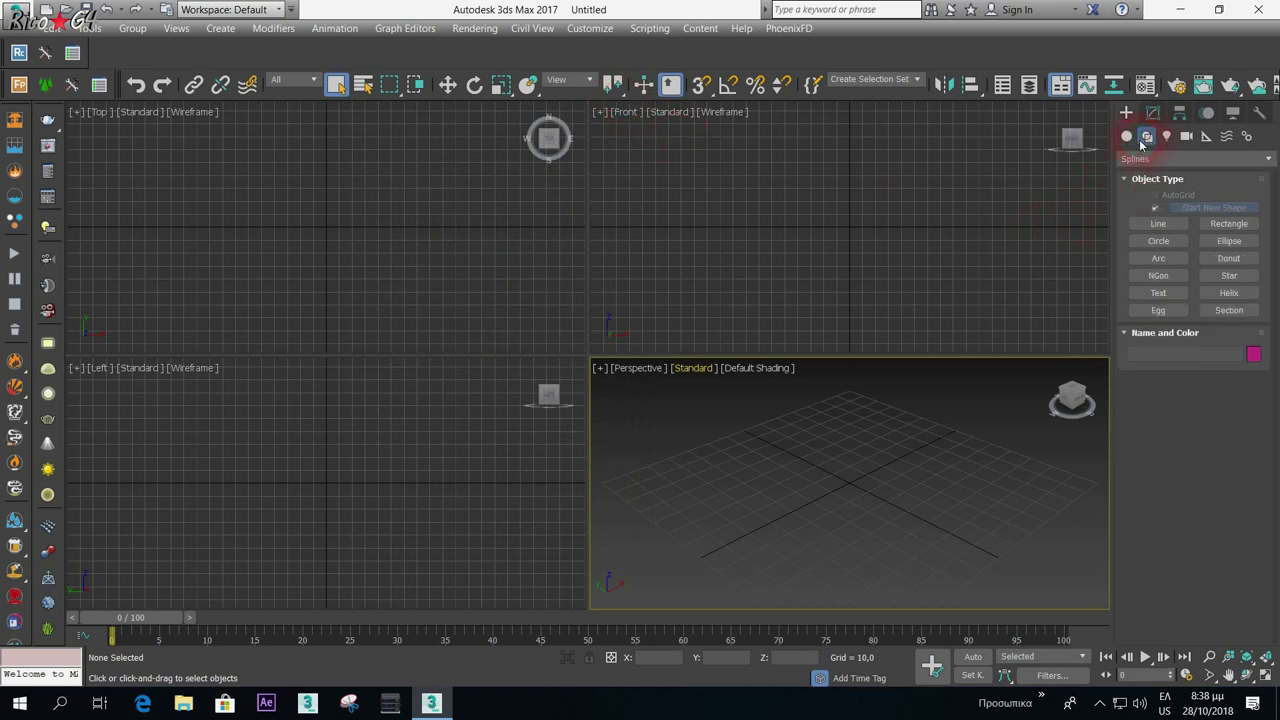
click(1127, 137)
click(1164, 158)
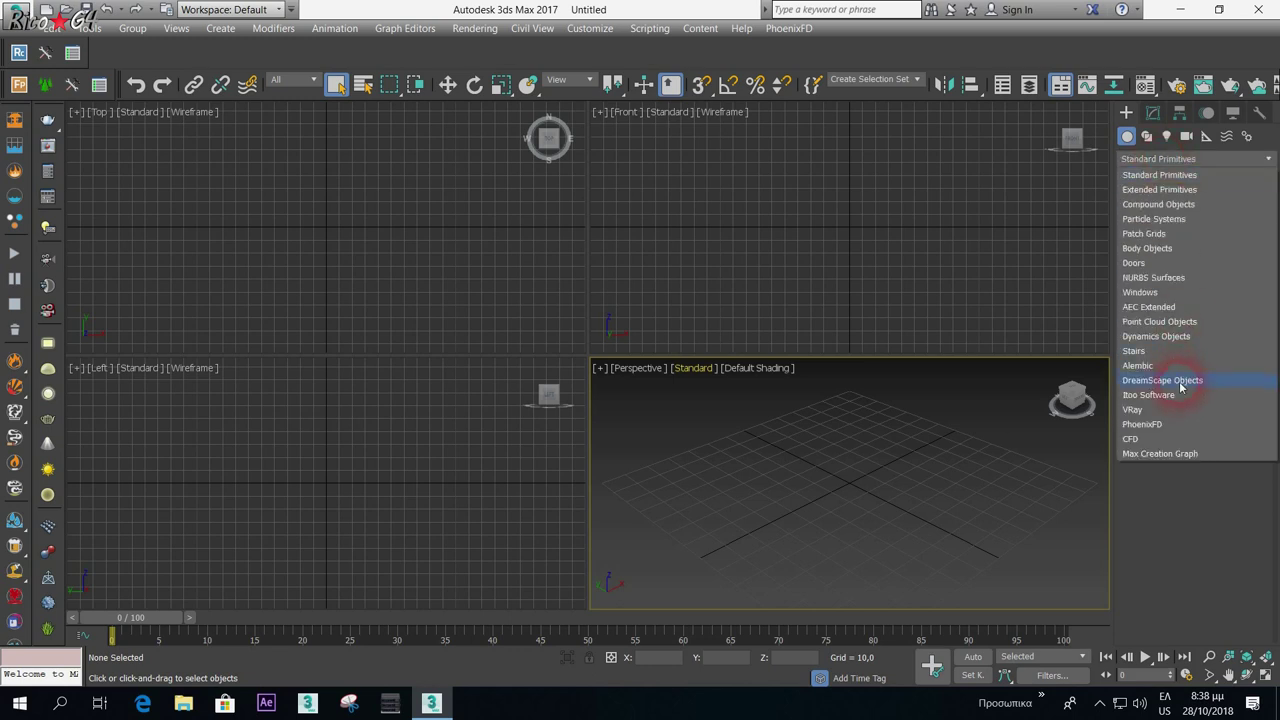
click(1181, 381)
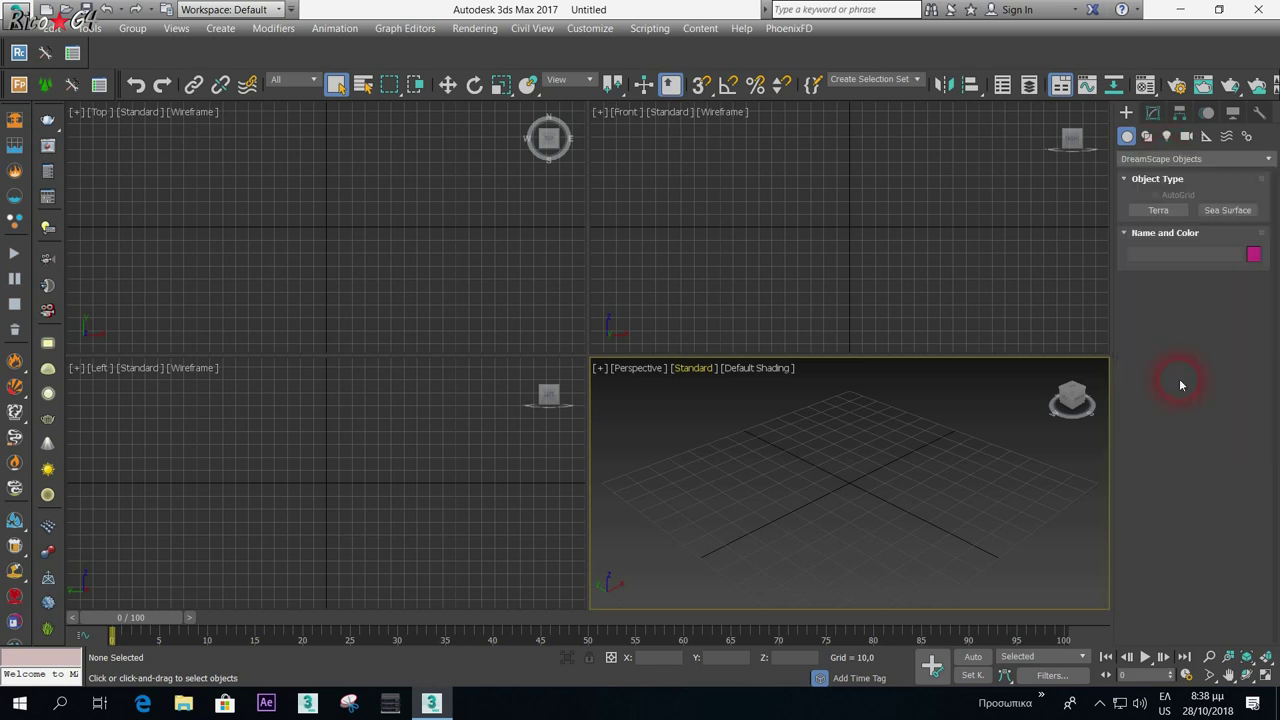
click(1162, 210)
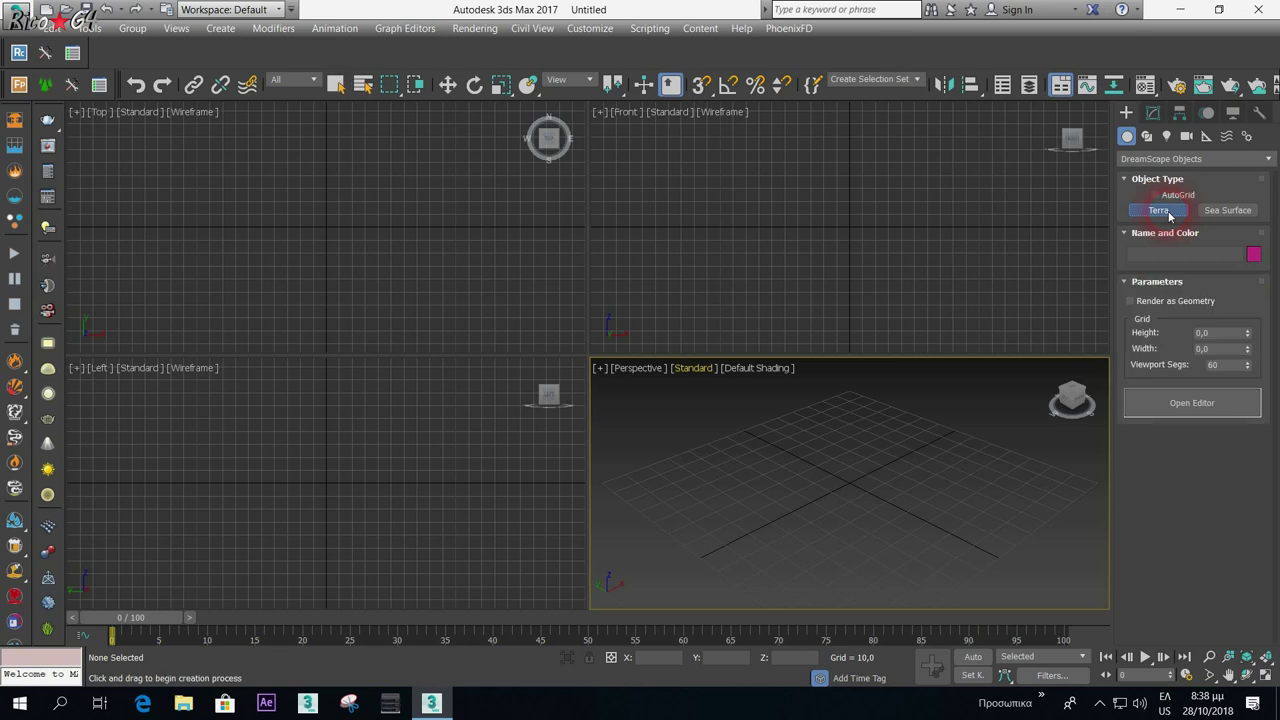
mouse_move(858, 489)
mouse_down()
mouse_move(794, 523)
mouse_move(623, 551)
mouse_up()
- Make the terrain render as geometry with width 6000, height 700 and 400 render segments
click(1130, 301)
double_click(1228, 350)
text(6000)
double_click(1220, 332)
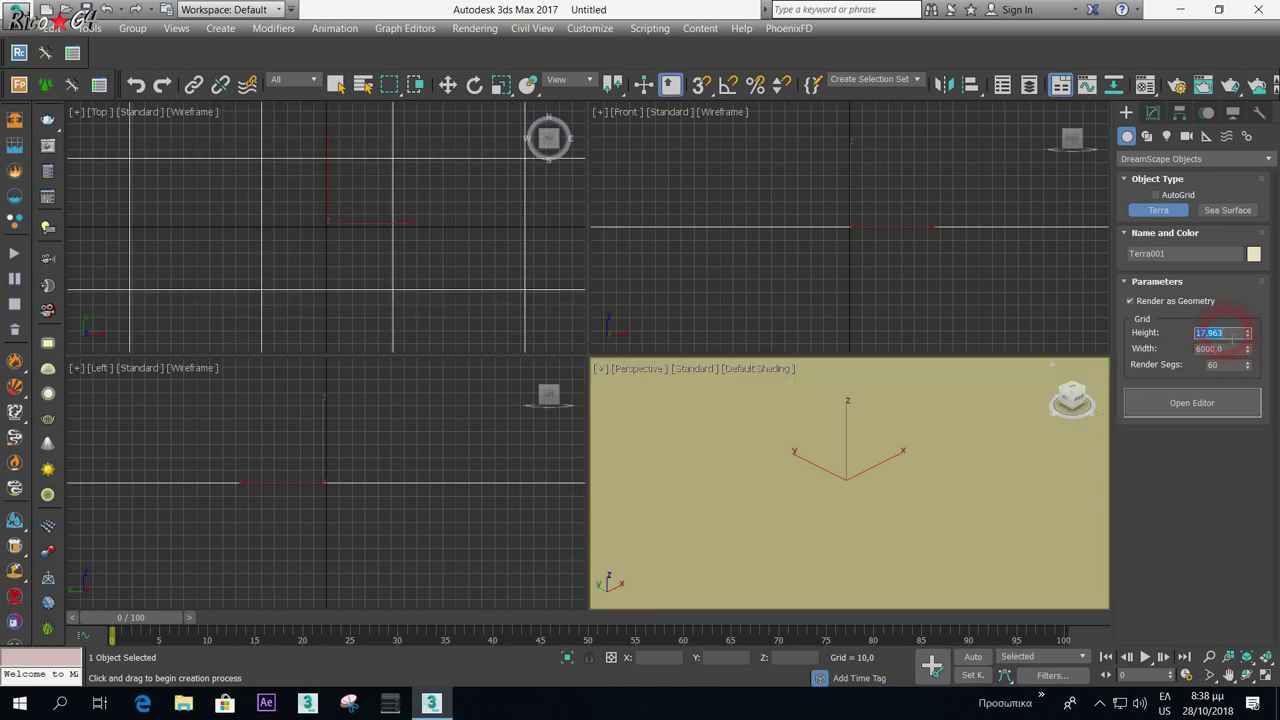
scroll(823, 491, down, 2)
scroll(823, 491, down, 3)
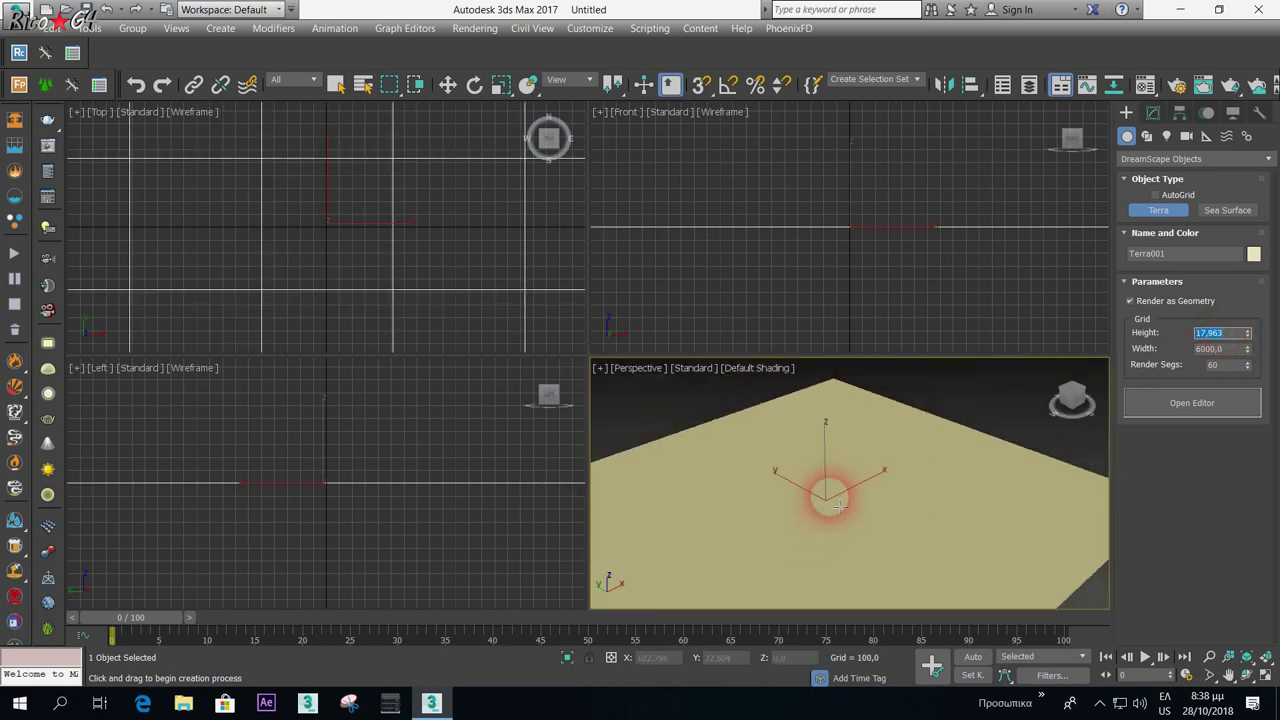
click(1236, 333)
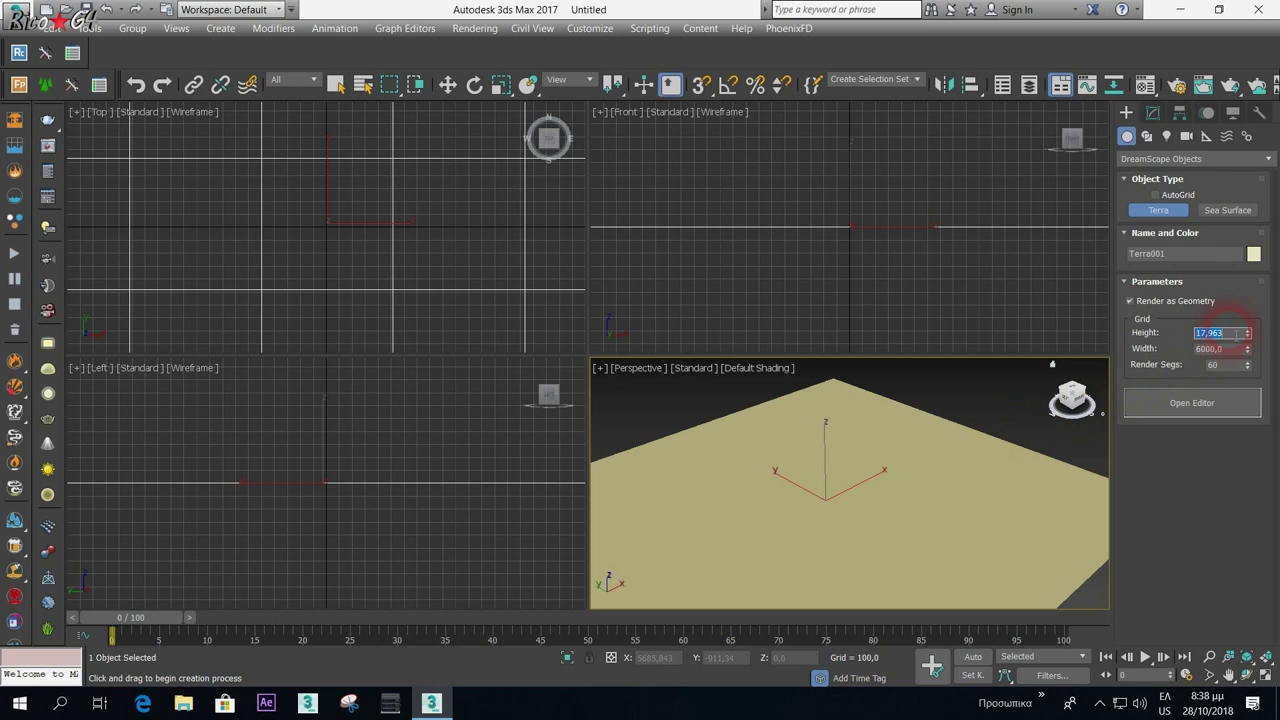
text(7)
text(00)
click(1228, 366)
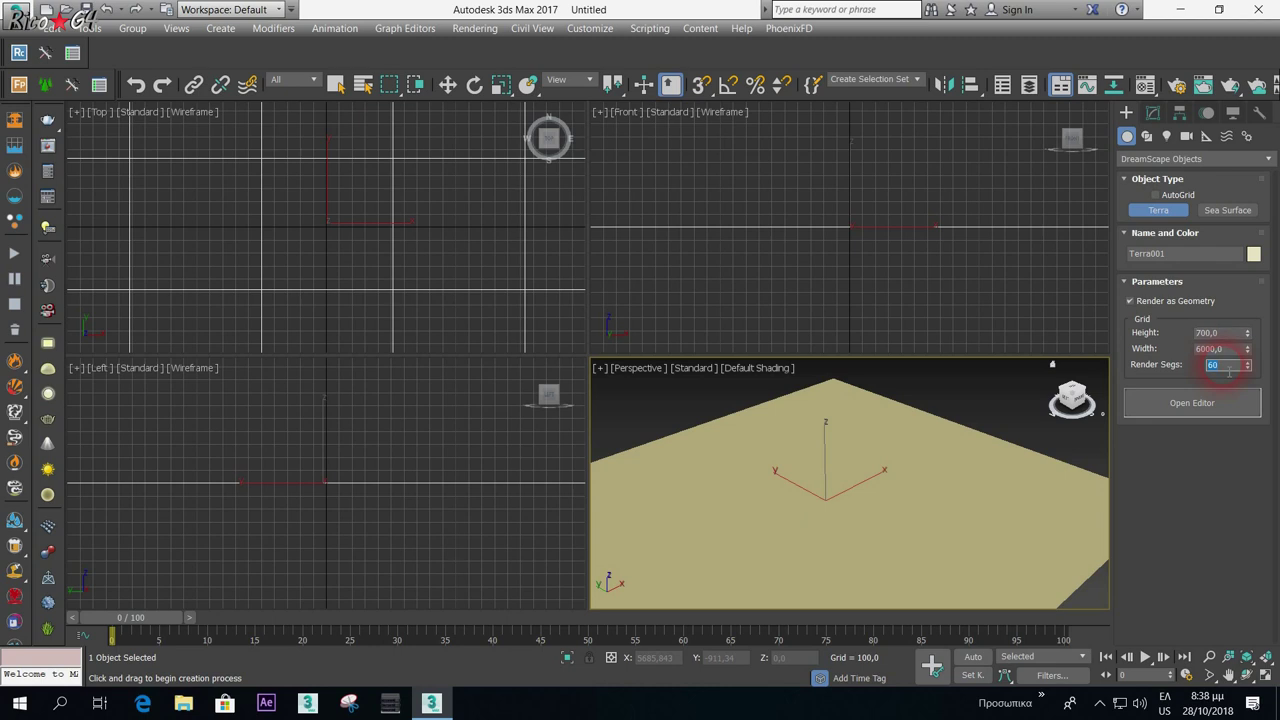
text(40)
click(1226, 349)
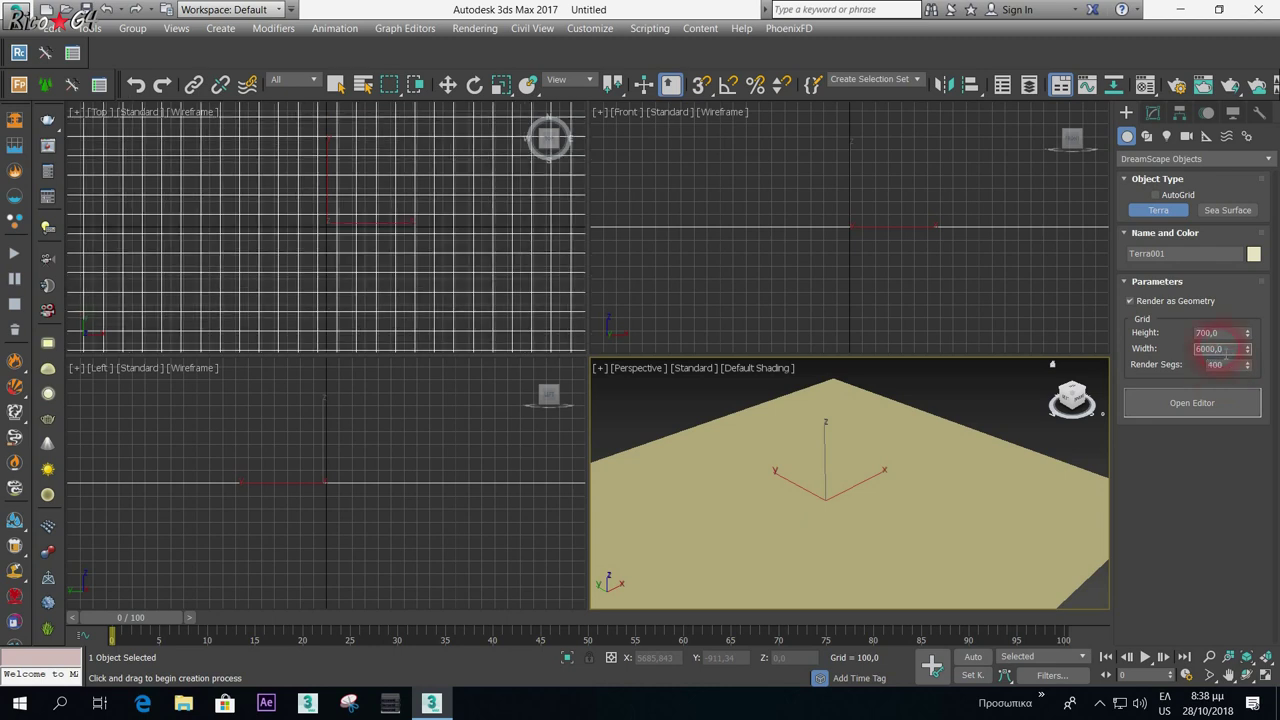
- Import the leo1.dst heightmap into the Terra object through the Terra Editor
click(1190, 404)
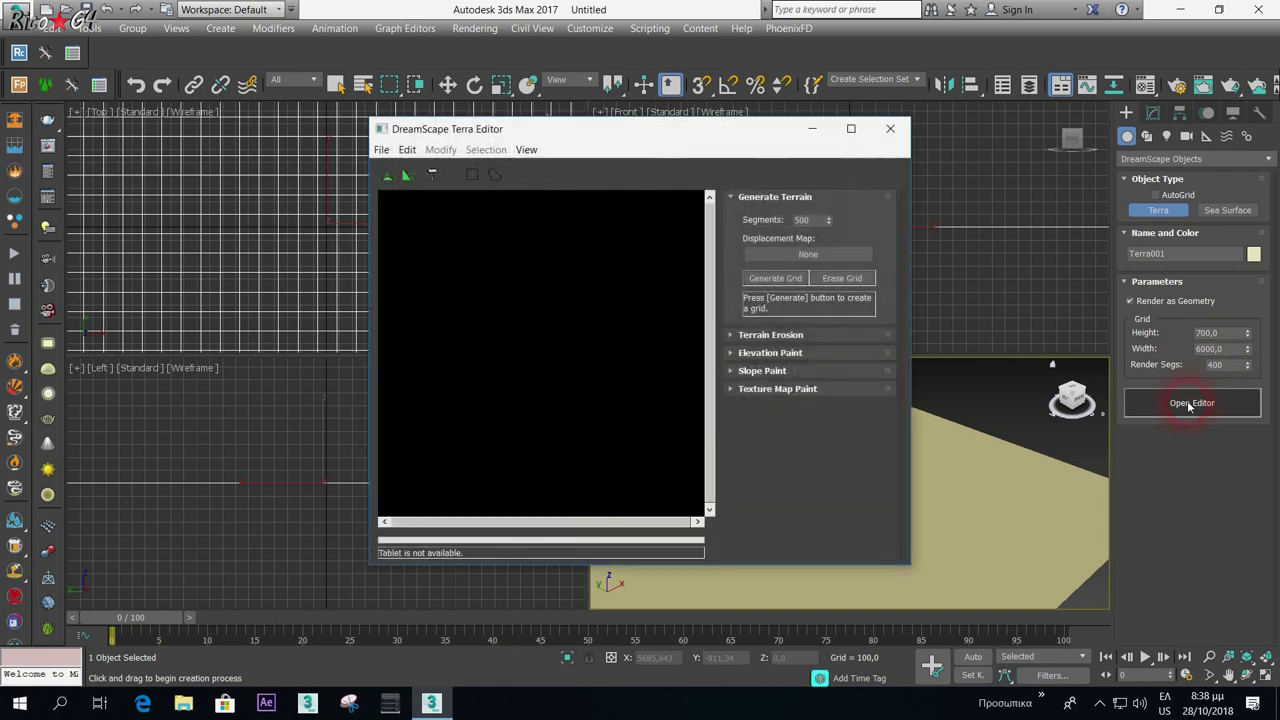
click(382, 151)
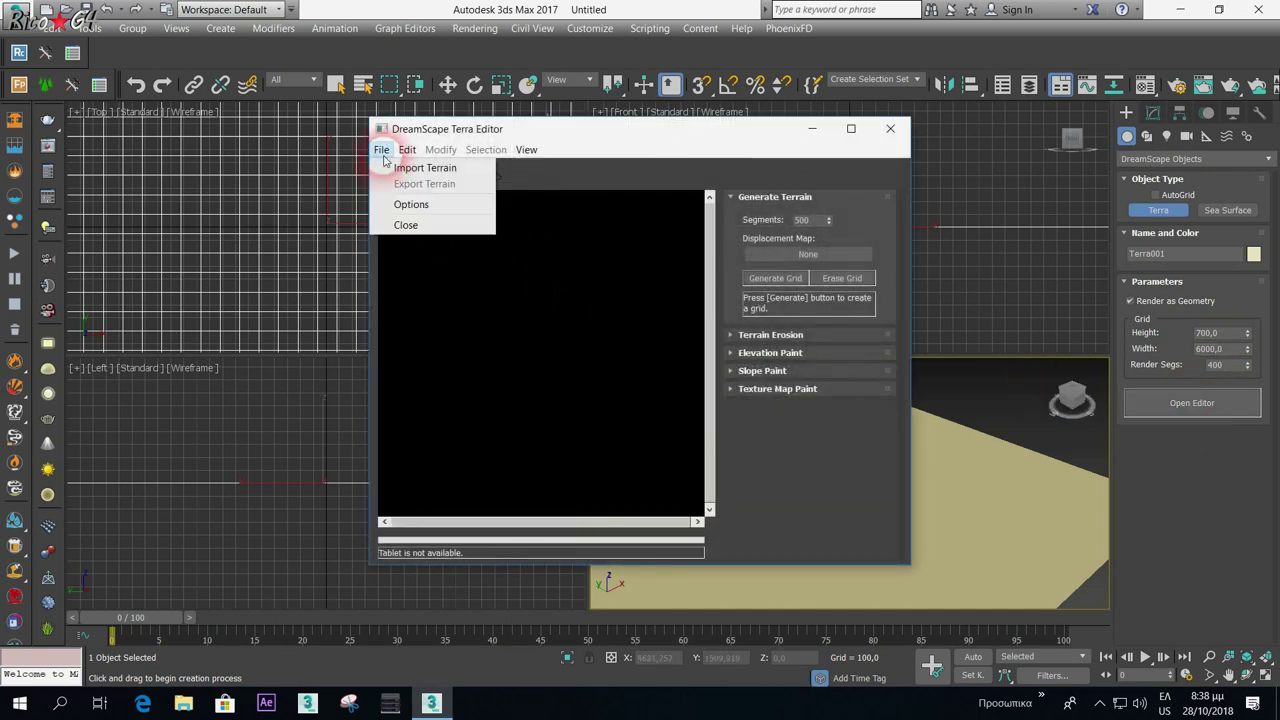
click(404, 168)
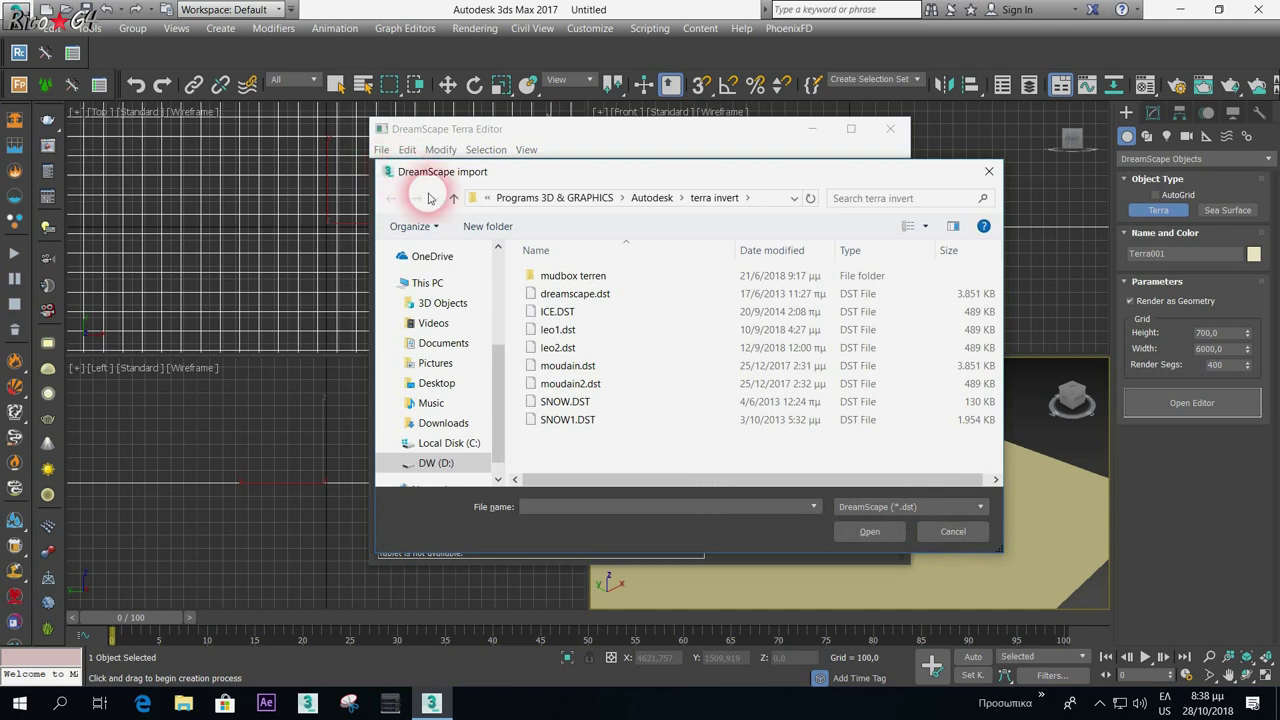
double_click(548, 330)
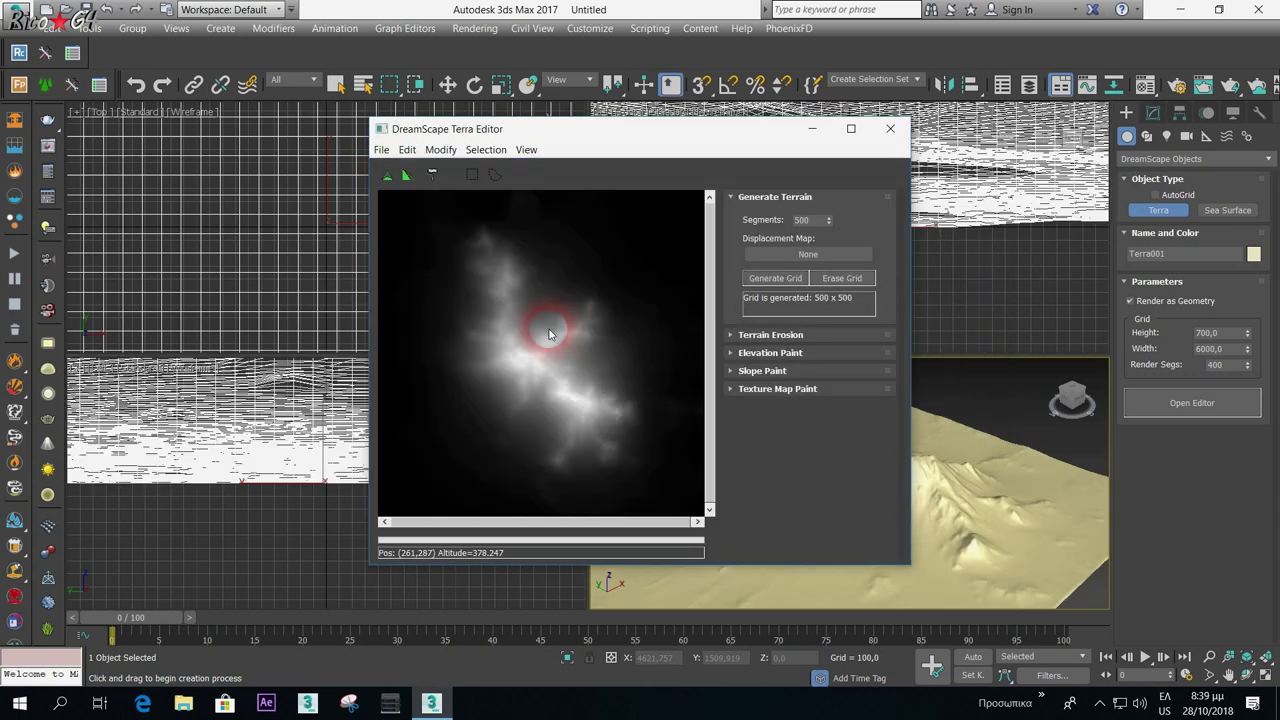
drag(749, 132, 497, 105)
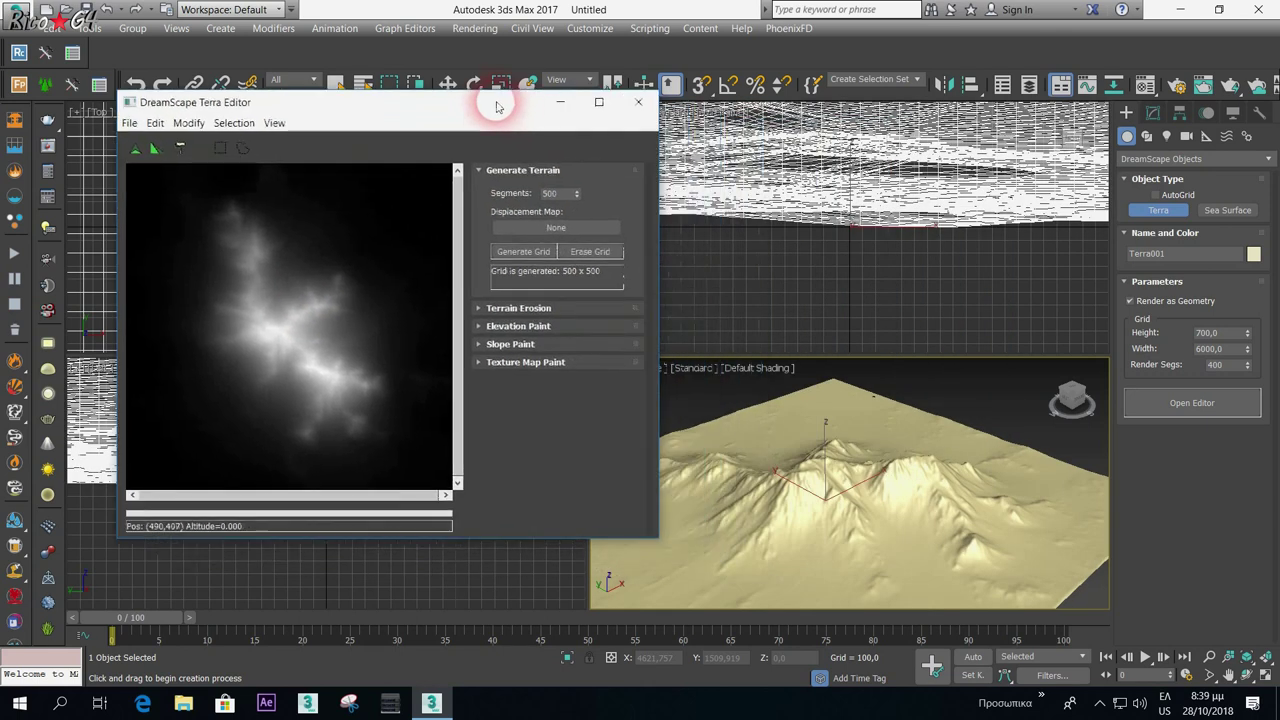
click(638, 102)
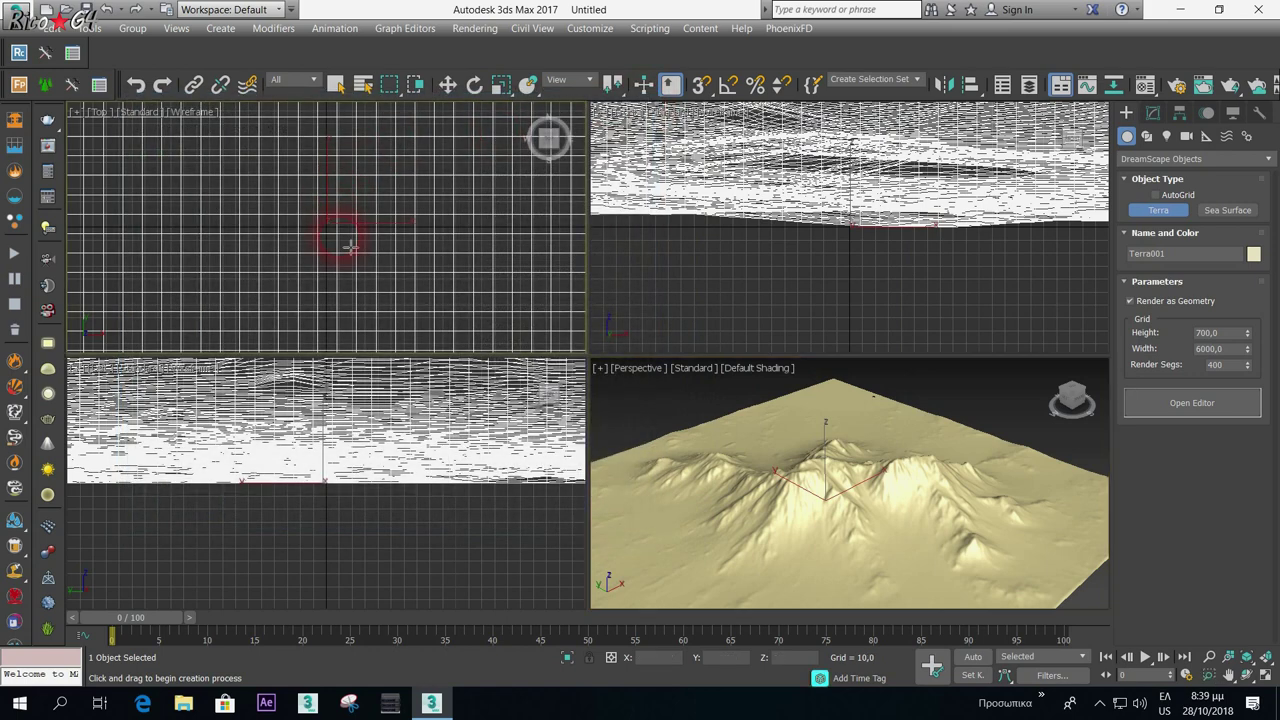
- Set the Top viewport to Default Shading
scroll(347, 246, down, 3)
scroll(347, 246, down, 3)
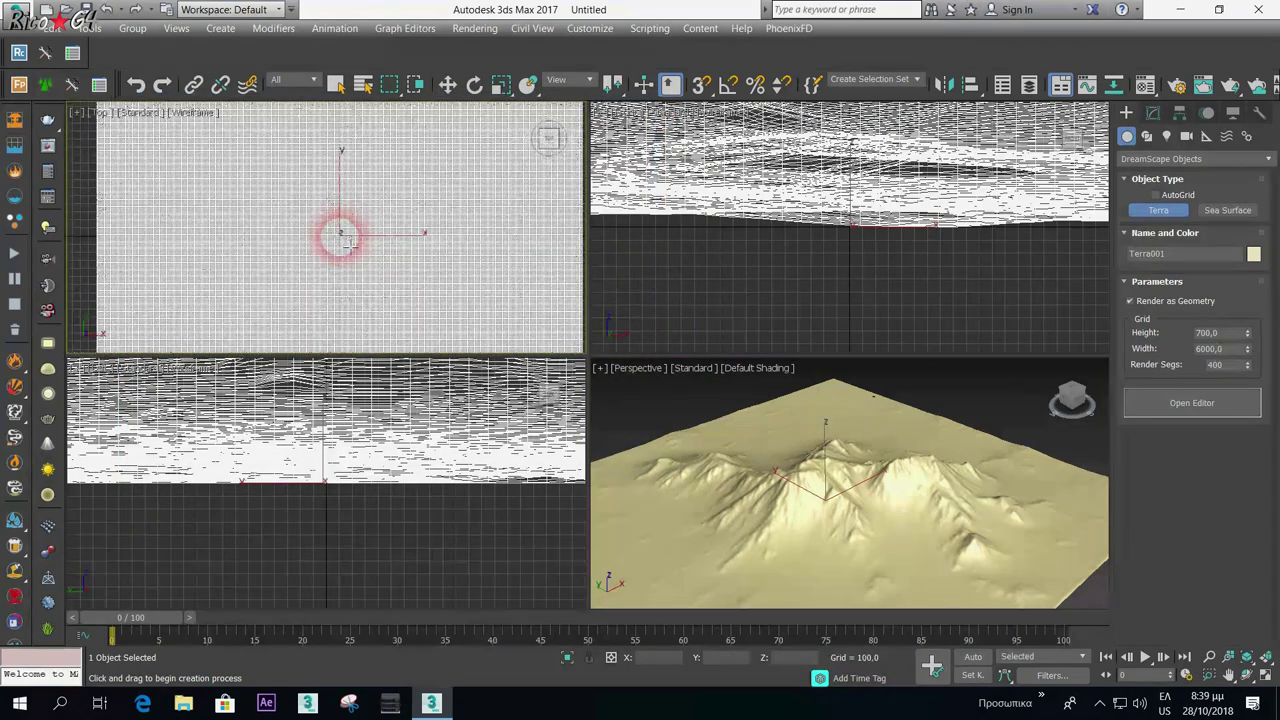
scroll(348, 246, down, 3)
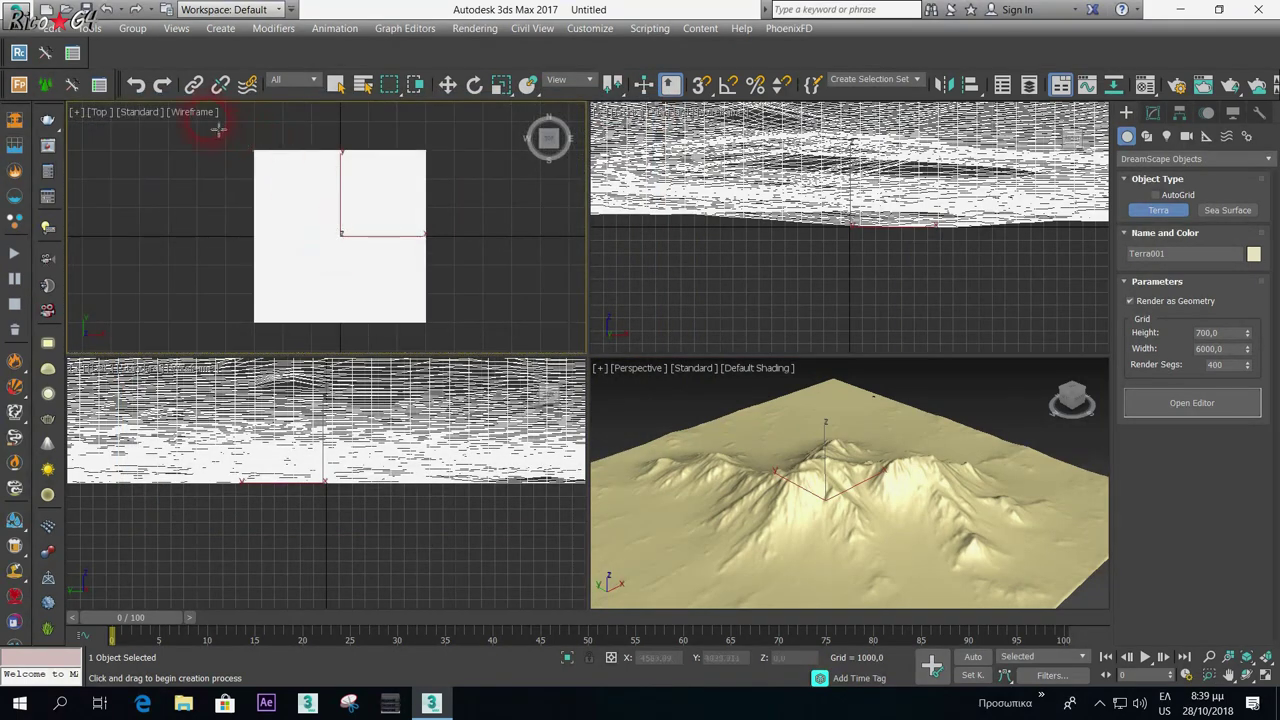
click(193, 112)
click(218, 129)
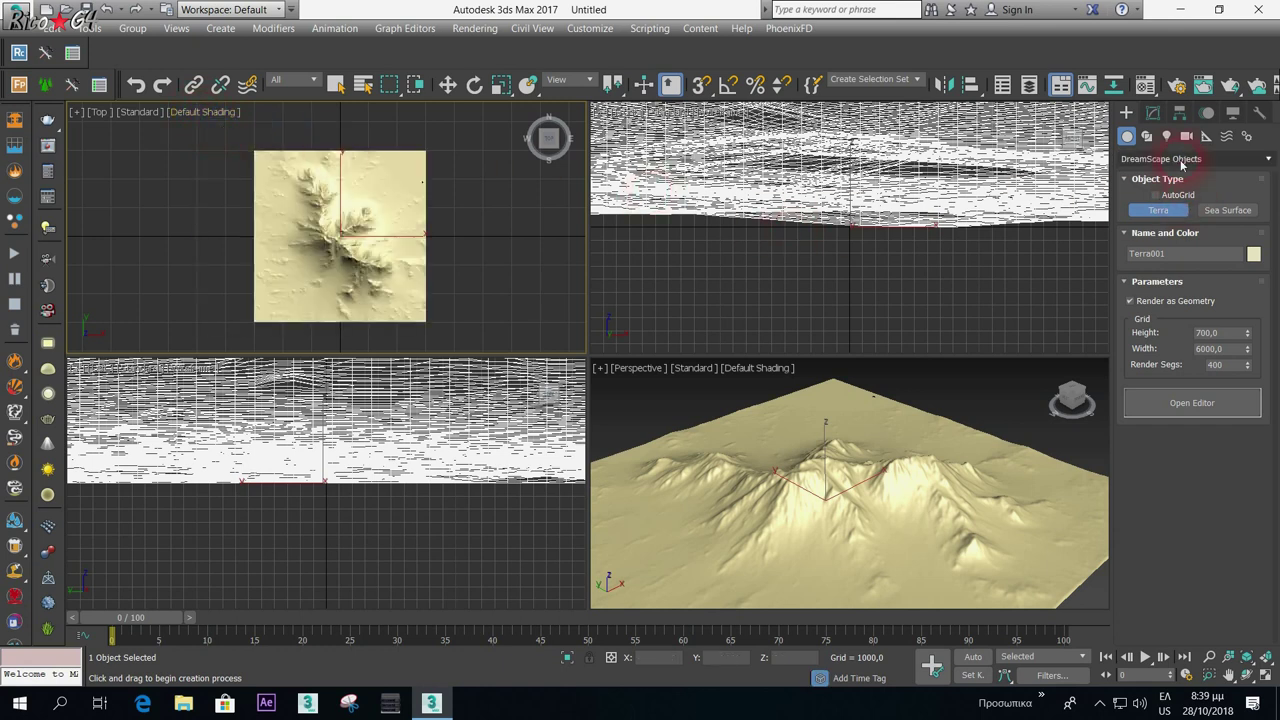
click(1185, 139)
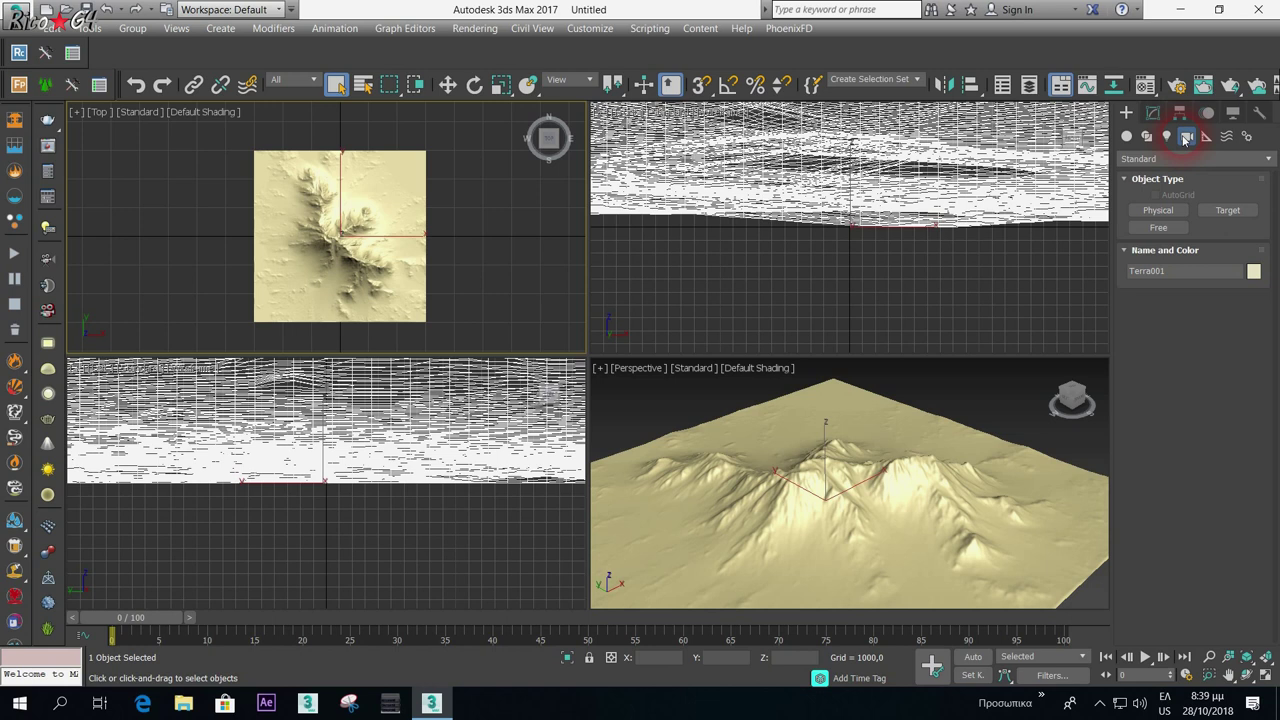
- Place a targeted physical camera, PhysCamera001, and switch the Perspective viewport to it
click(1166, 211)
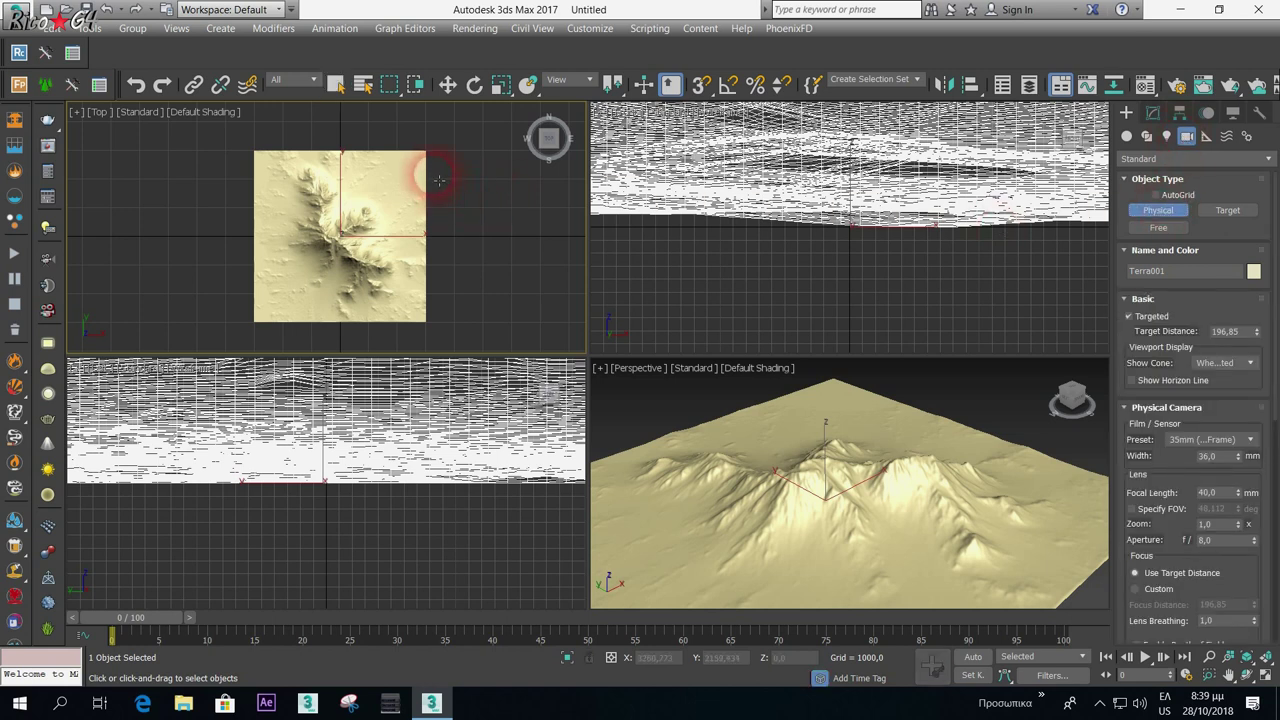
drag(438, 180, 418, 198)
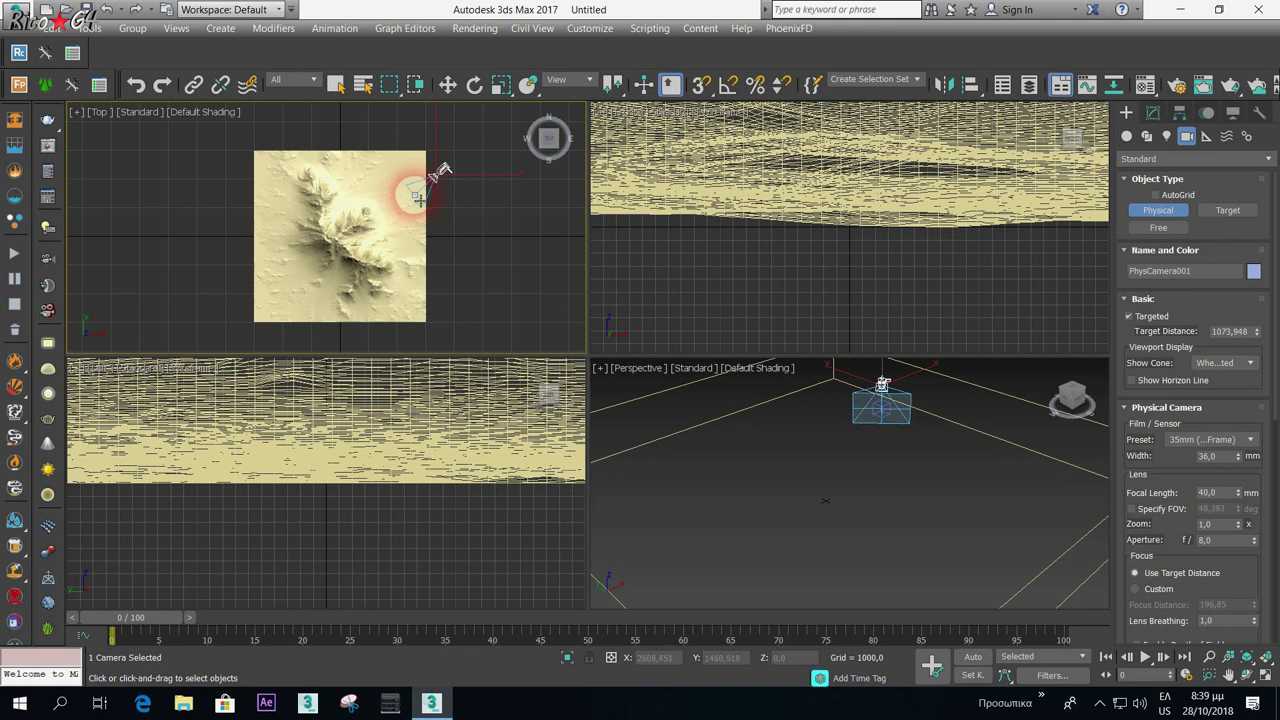
click(636, 376)
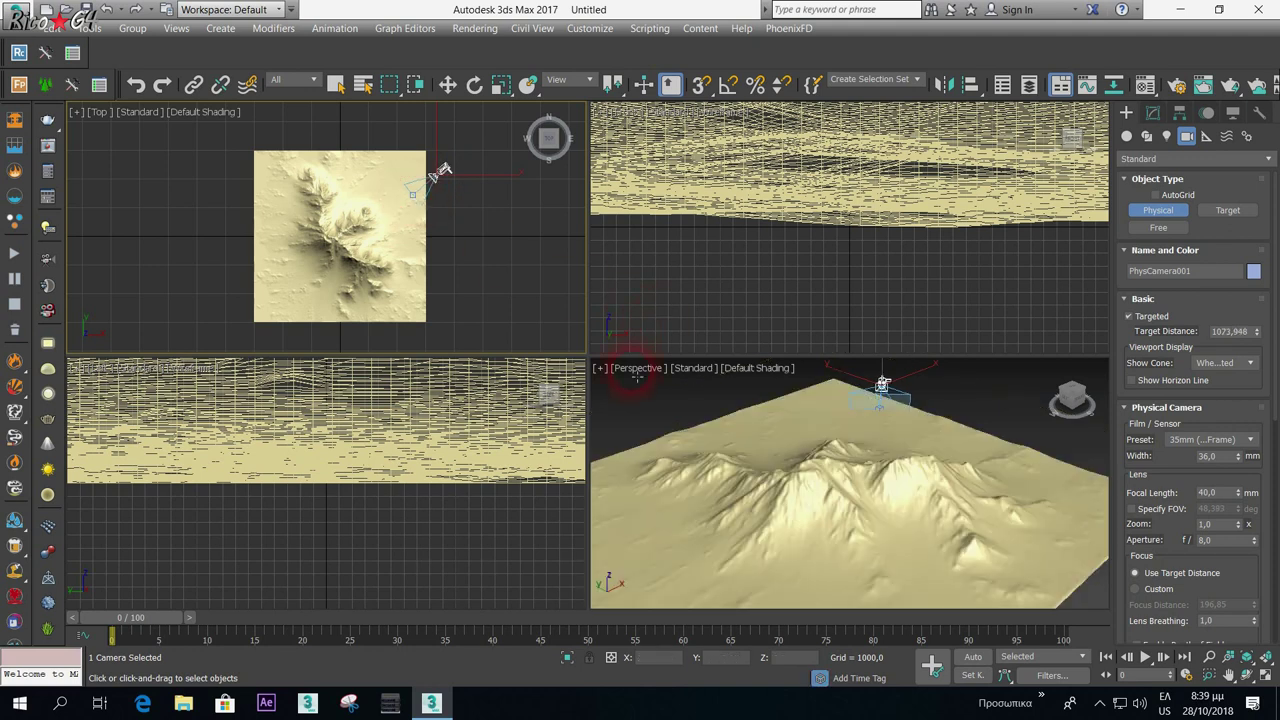
click(636, 370)
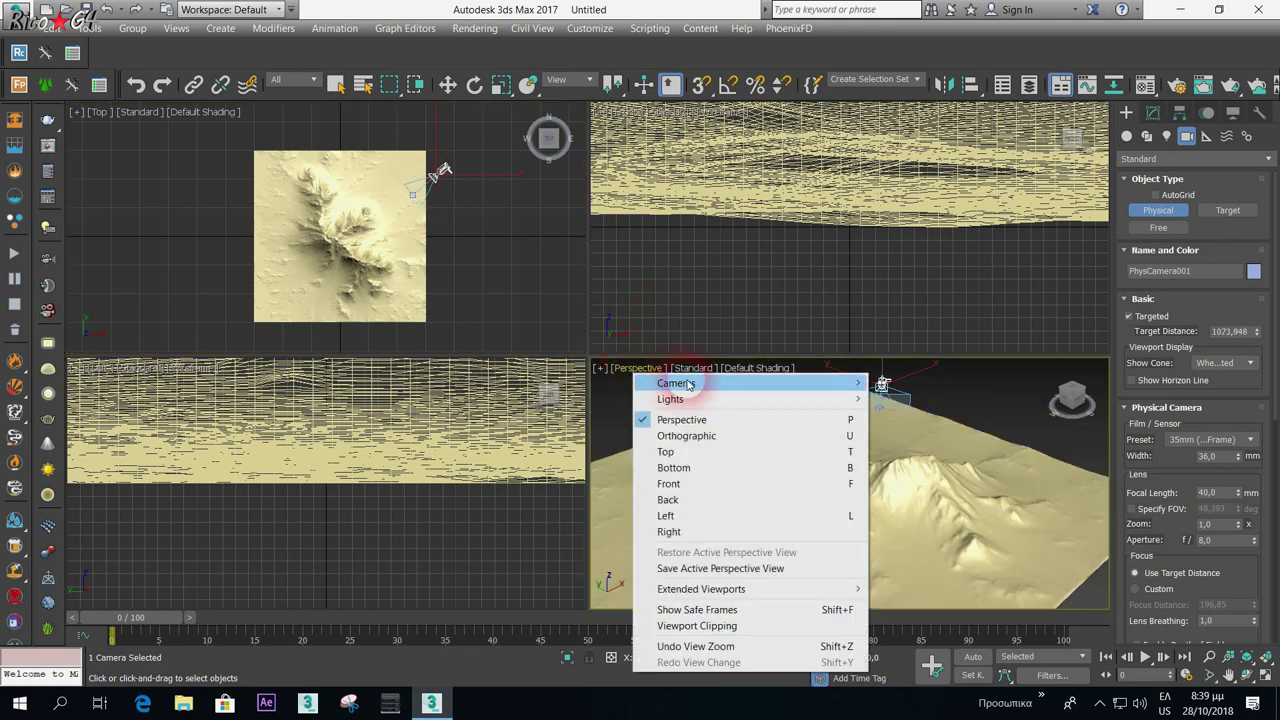
mouse_move(675, 383)
click(905, 386)
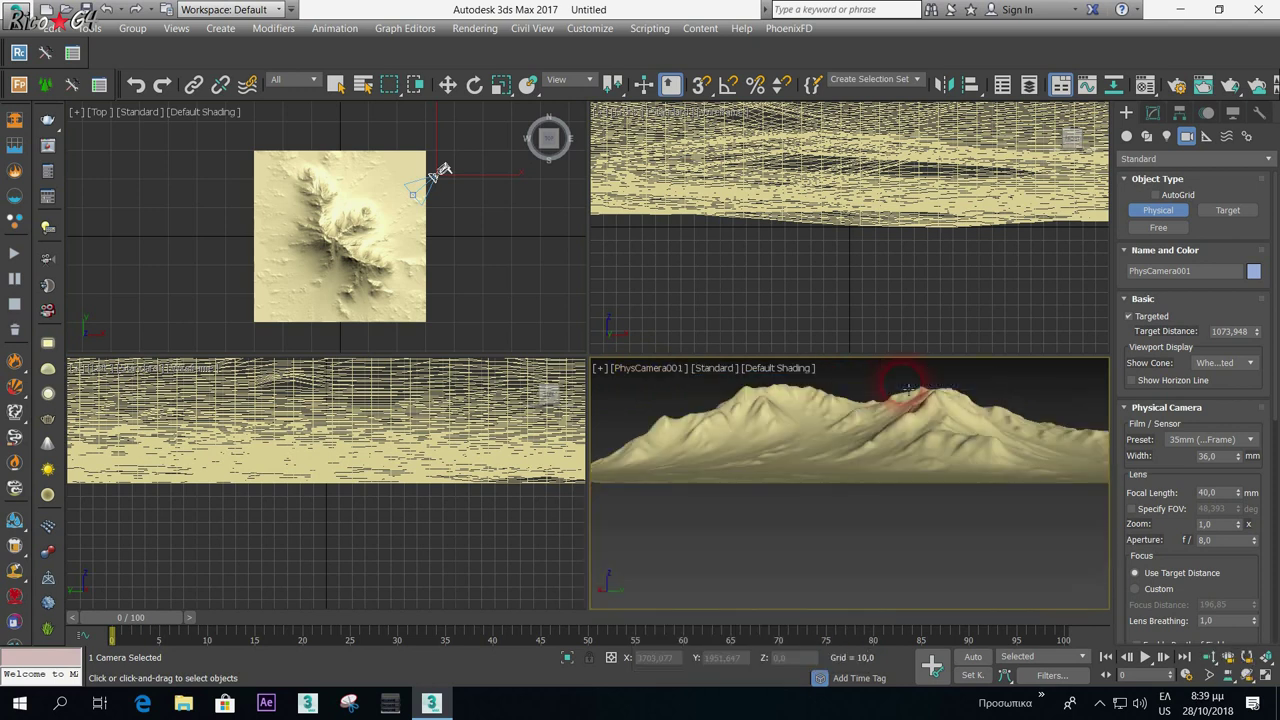
- Truck the camera to frame the mountain range and turn on safe frames
click(1228, 675)
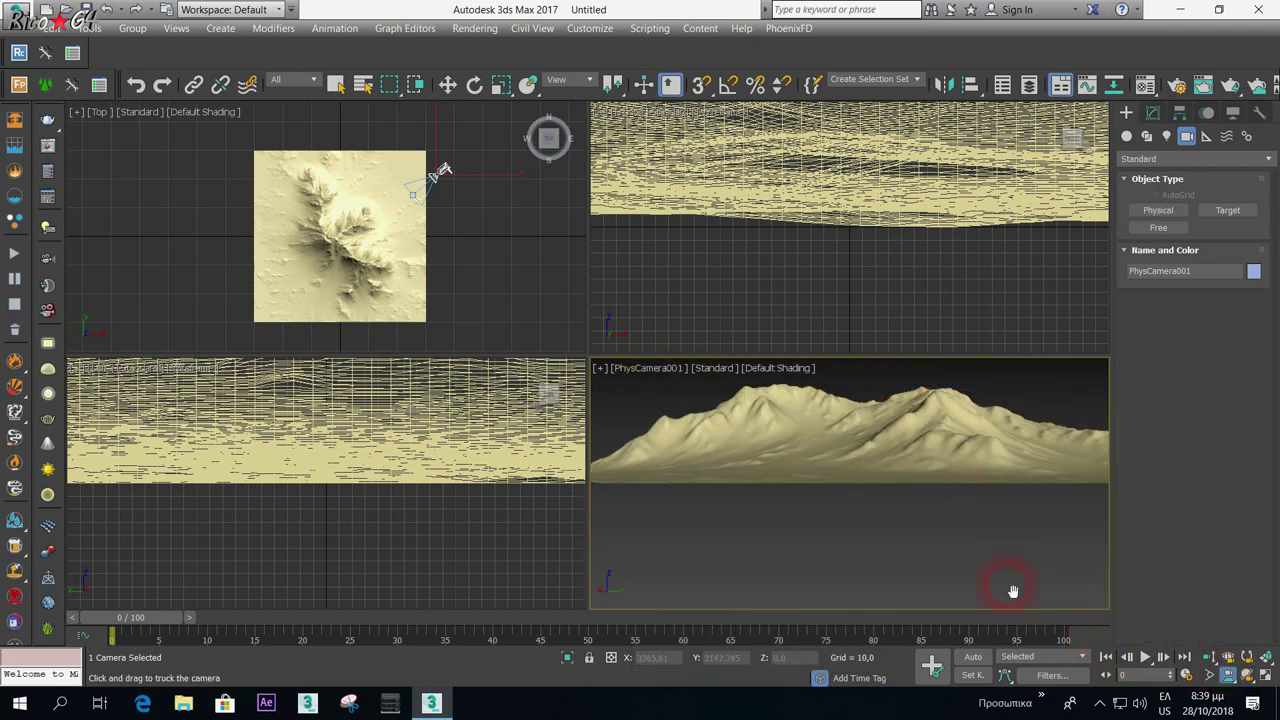
drag(863, 443, 859, 539)
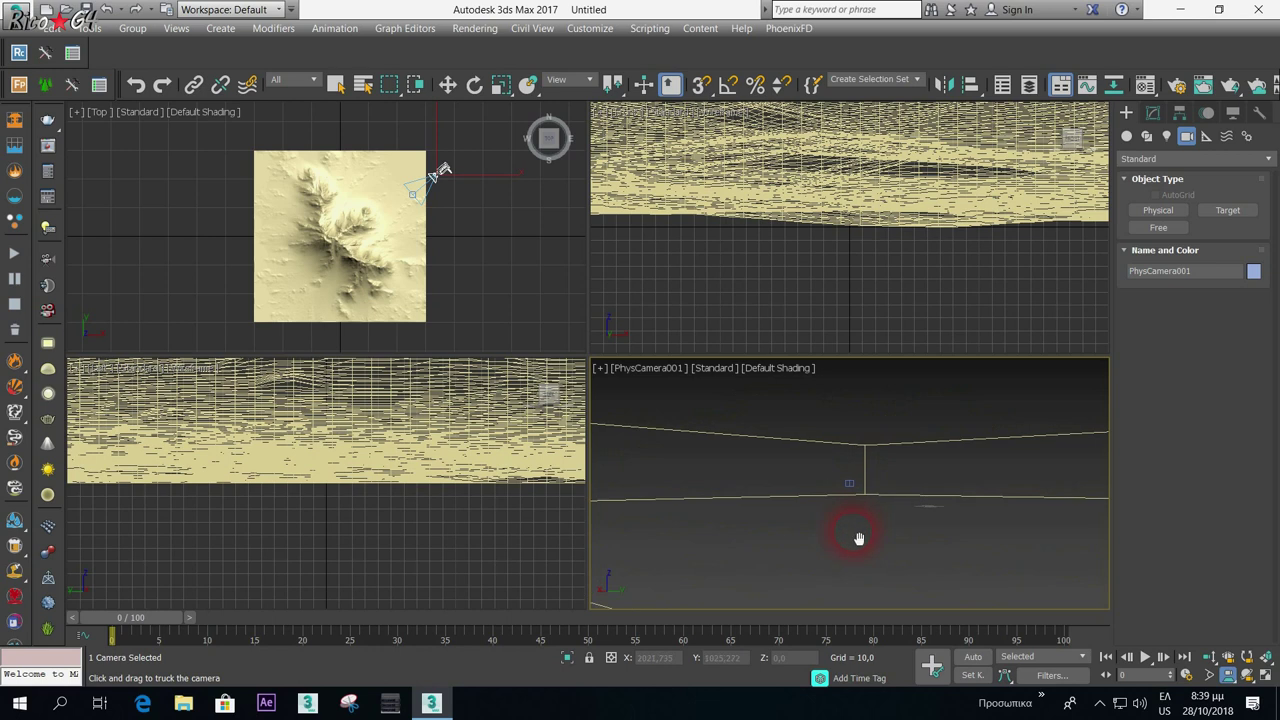
drag(859, 539, 813, 556)
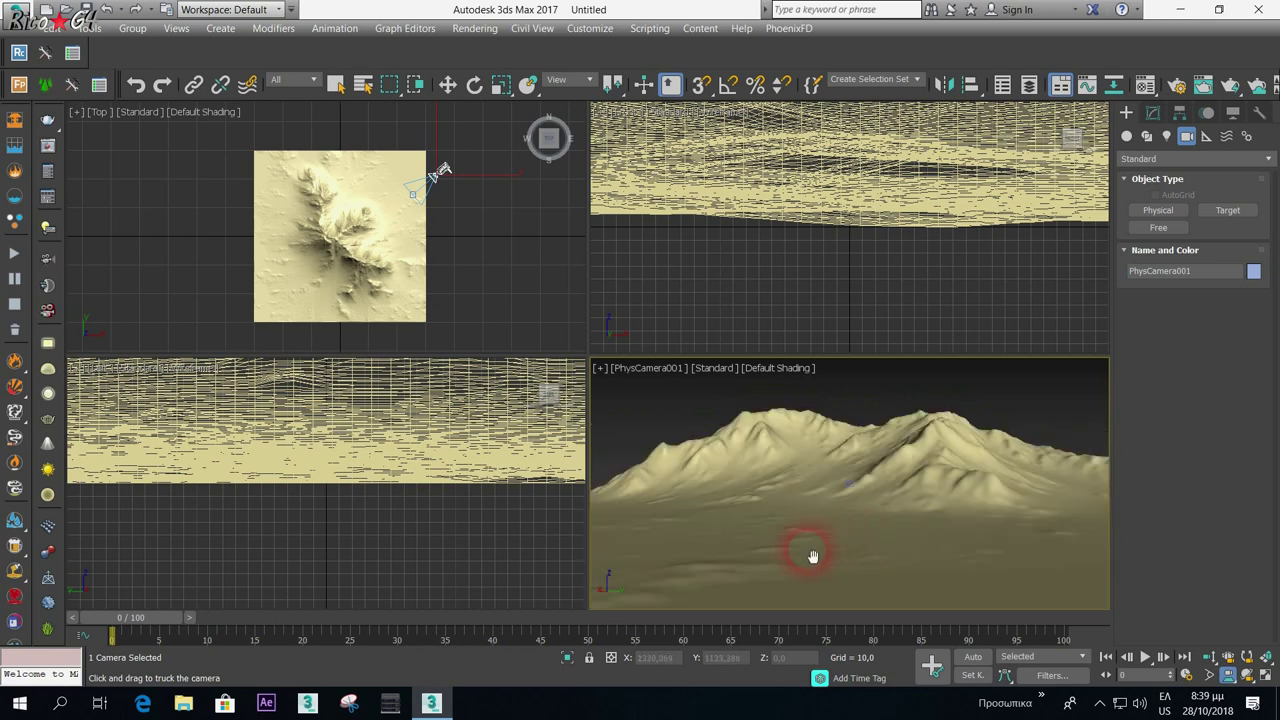
mouse_move(813, 556)
mouse_down()
mouse_move(793, 476)
mouse_move(666, 381)
mouse_up()
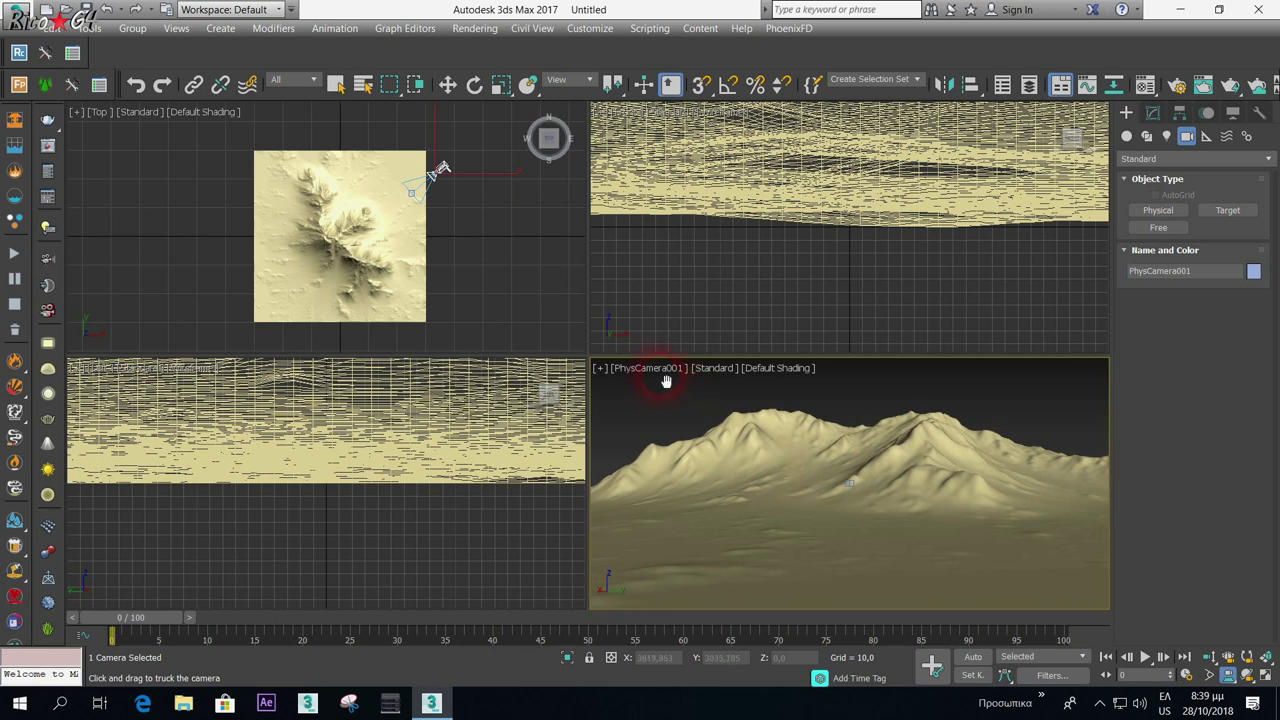
click(650, 371)
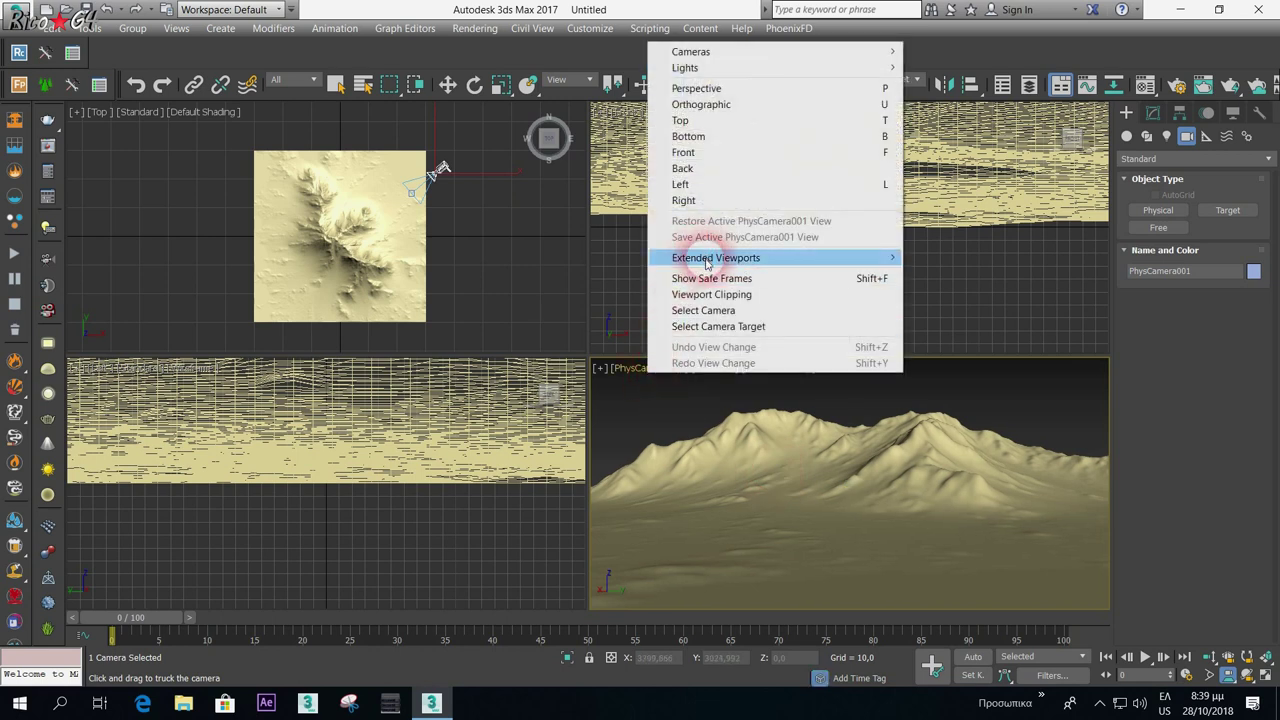
click(707, 280)
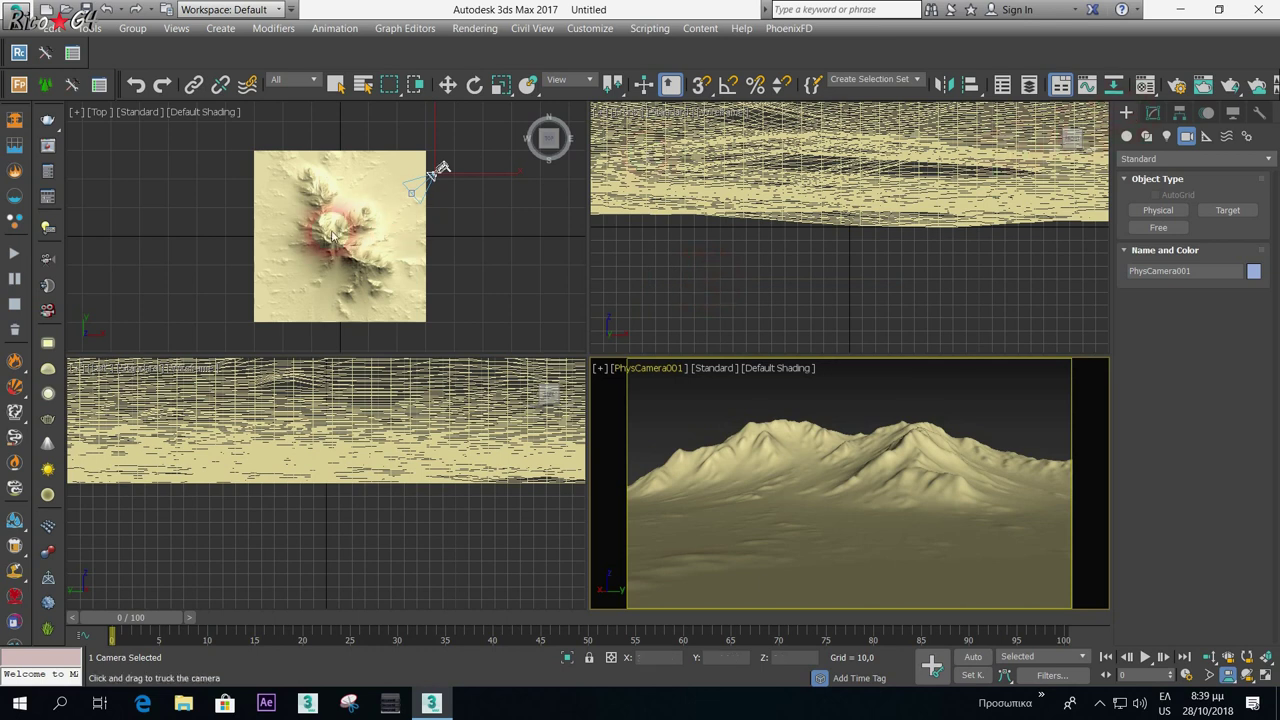
- Create a DreamScape sun, Sun001, in the Top view beside the terrain
click(1166, 137)
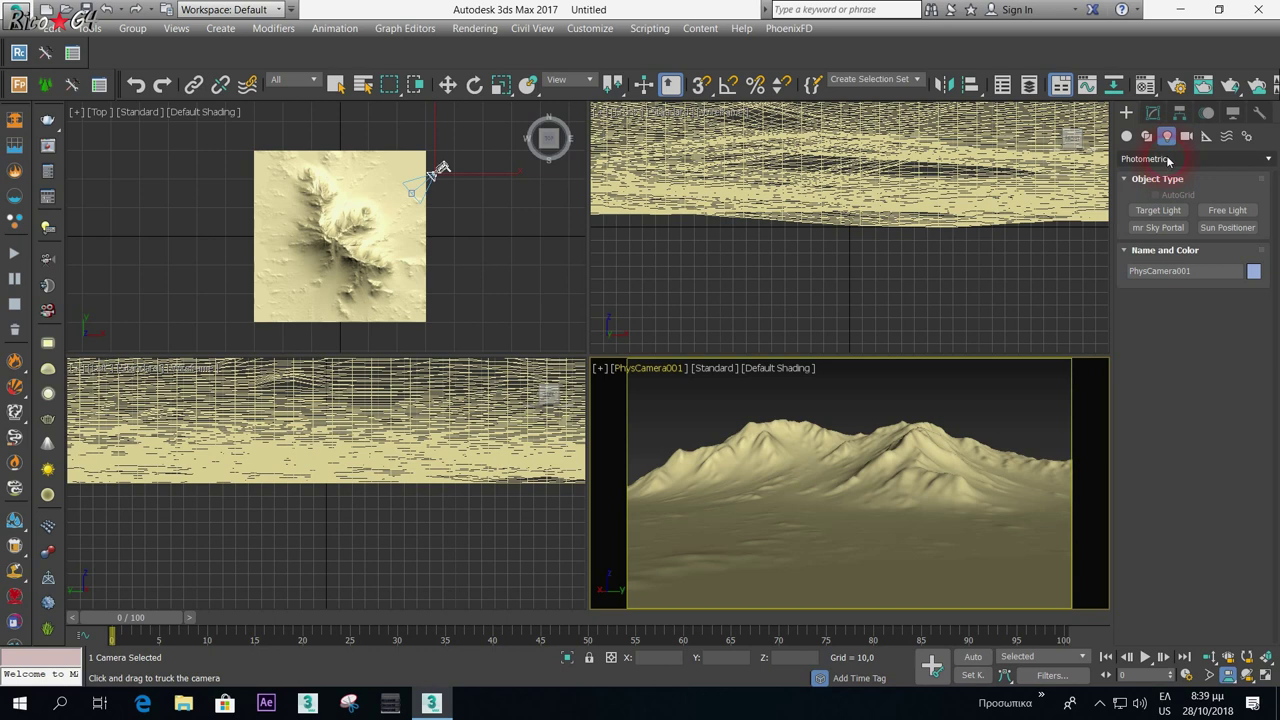
click(1167, 162)
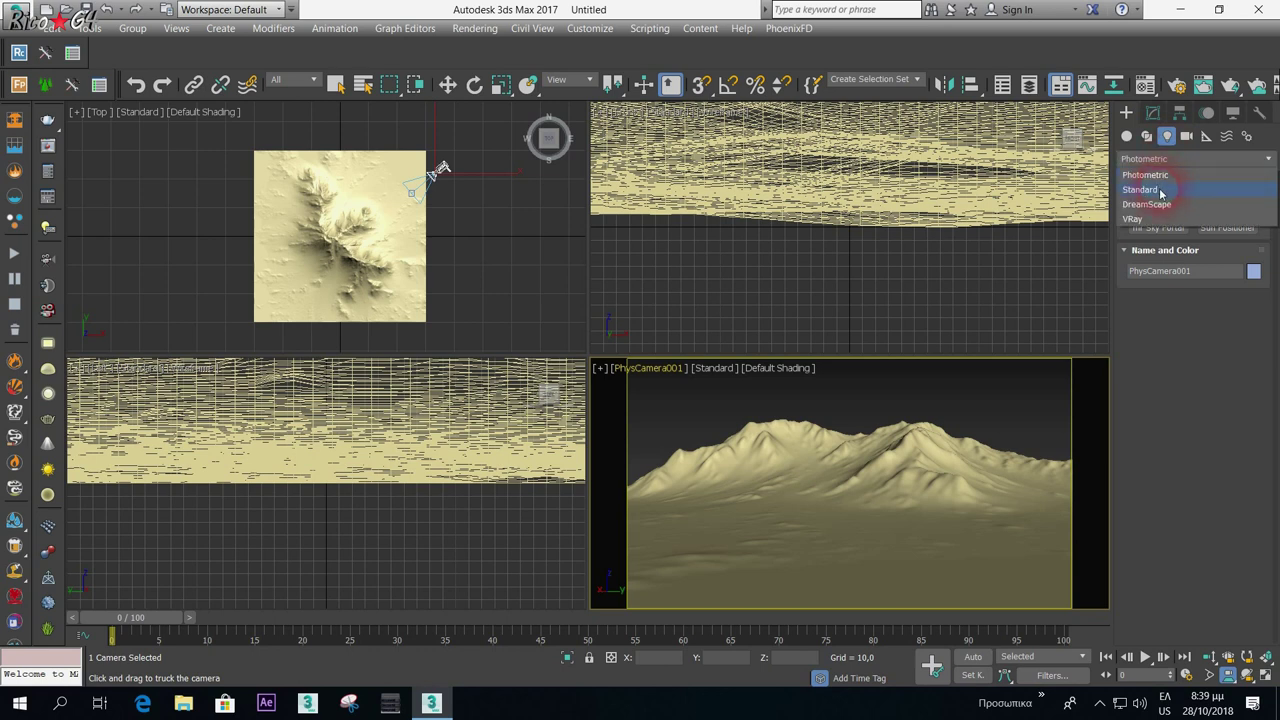
click(1158, 204)
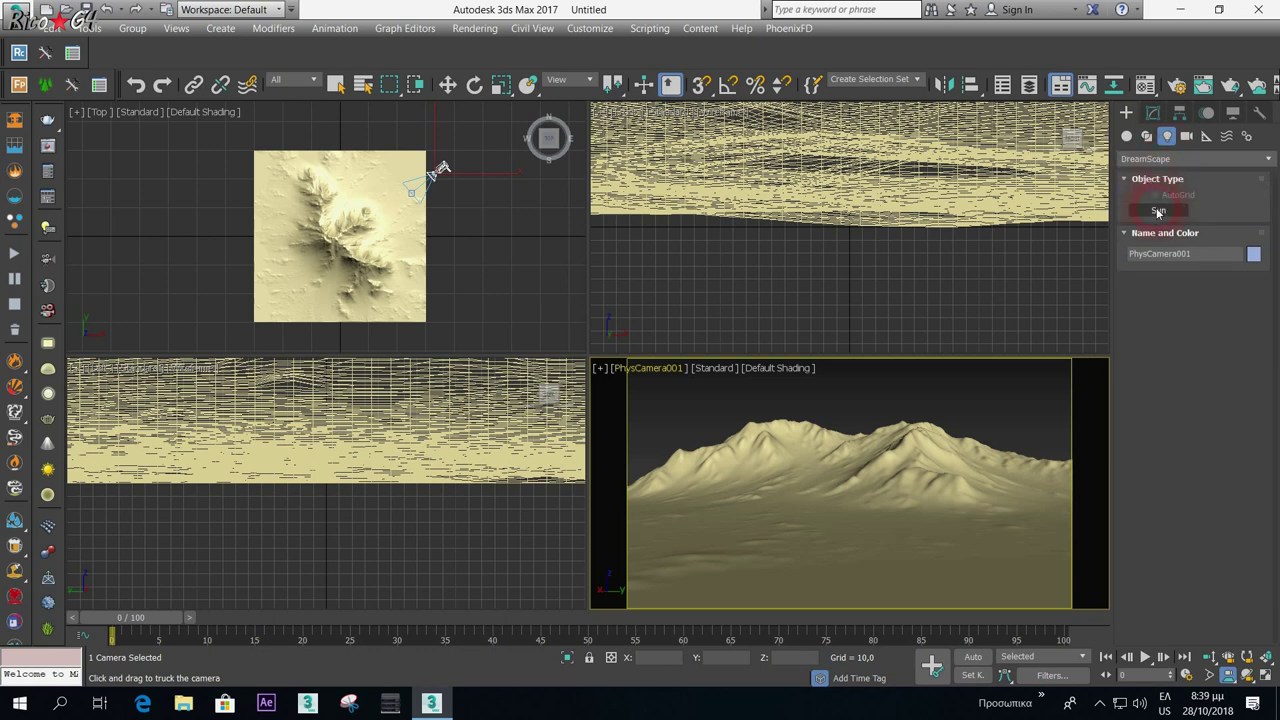
click(1158, 211)
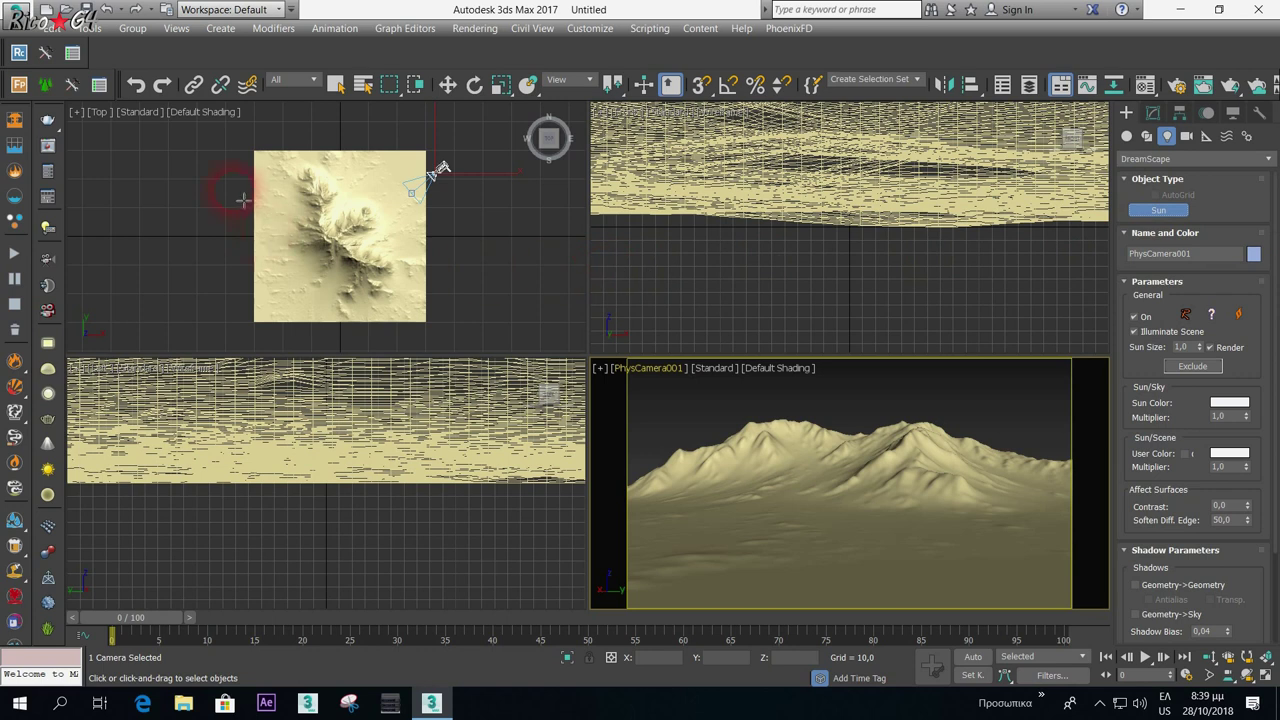
drag(219, 186, 364, 229)
- Move Sun001 high above one side of the mountain using the Left and Top views
right_click(266, 507)
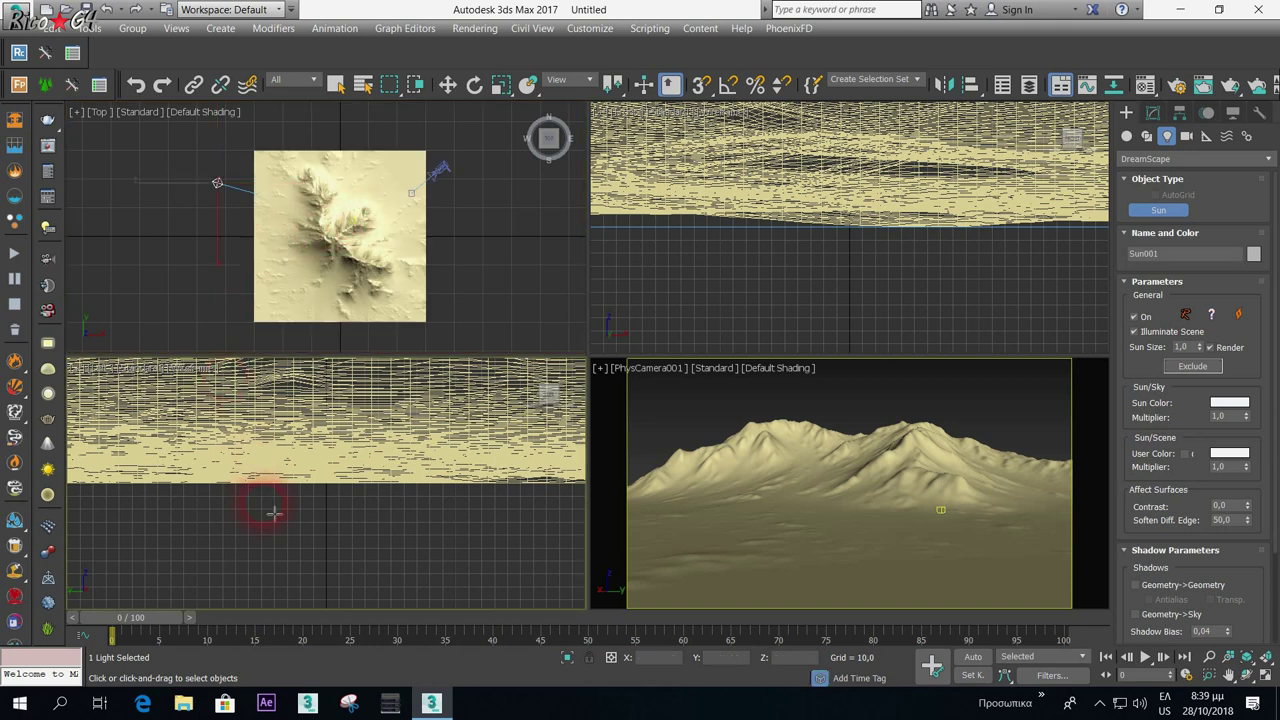
scroll(306, 470, down, 10)
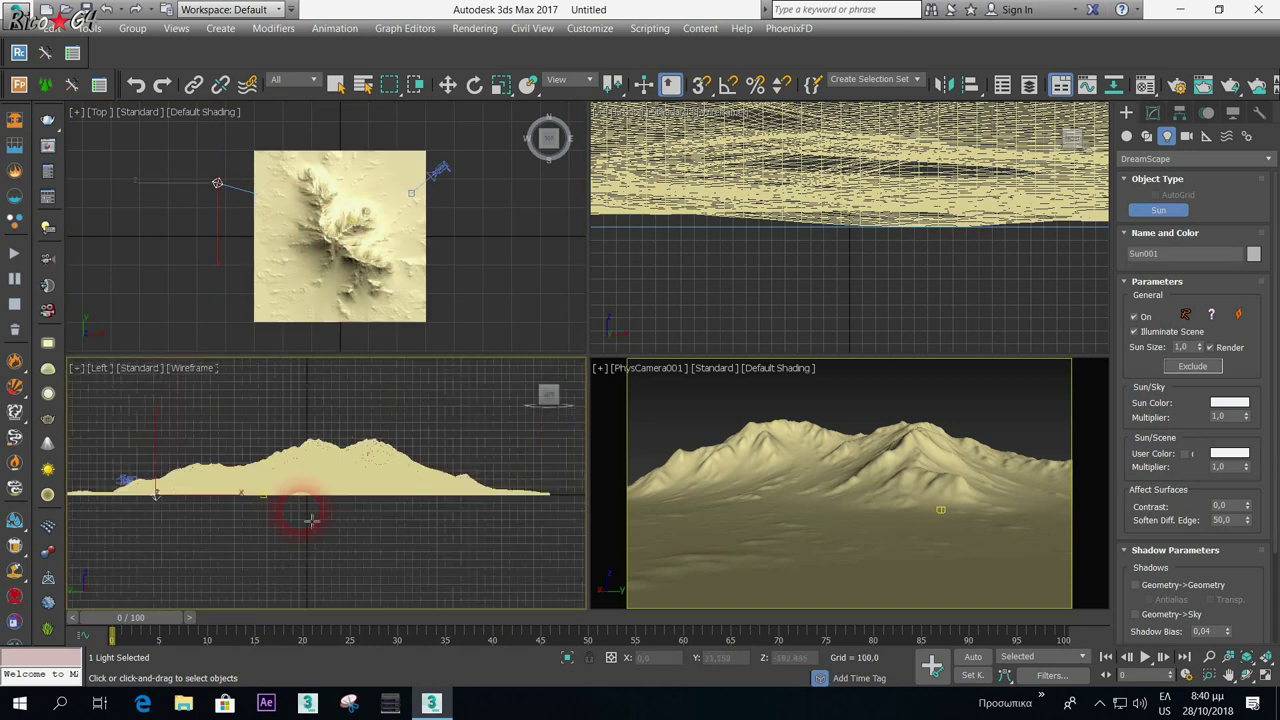
click(447, 85)
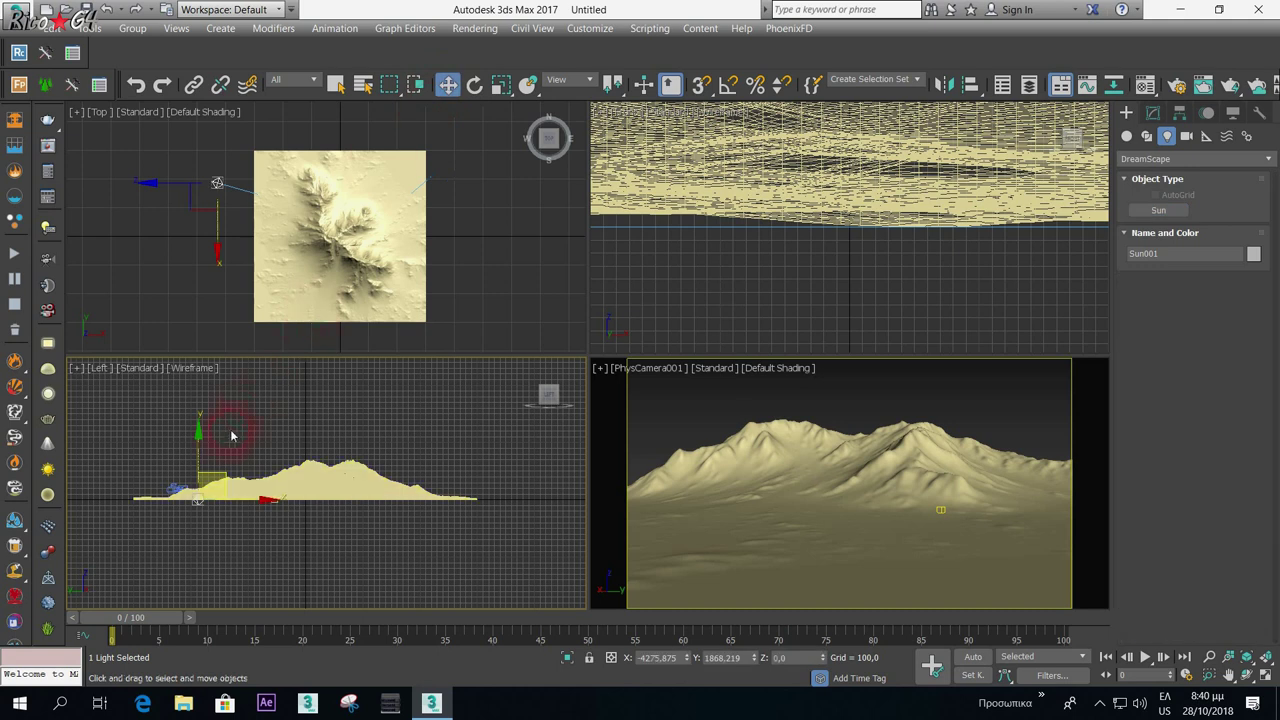
drag(203, 450, 212, 397)
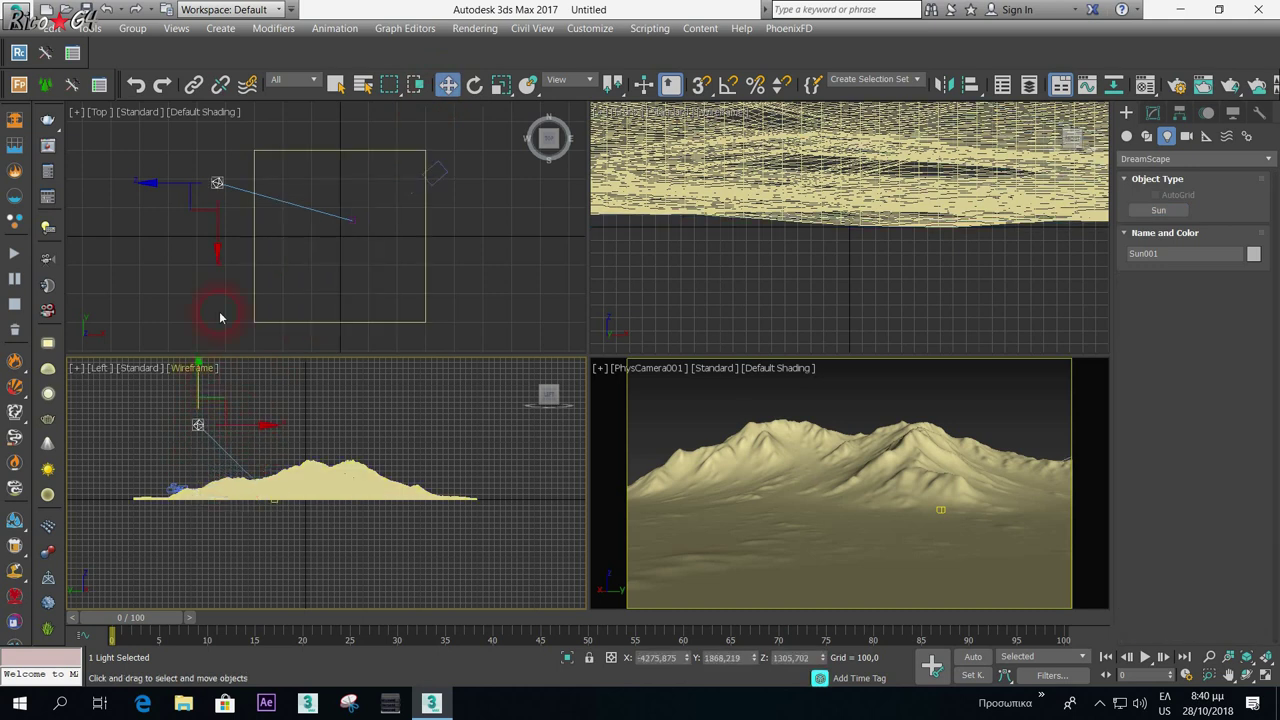
click(229, 194)
mouse_move(225, 161)
mouse_down()
mouse_move(227, 259)
mouse_move(232, 227)
mouse_up()
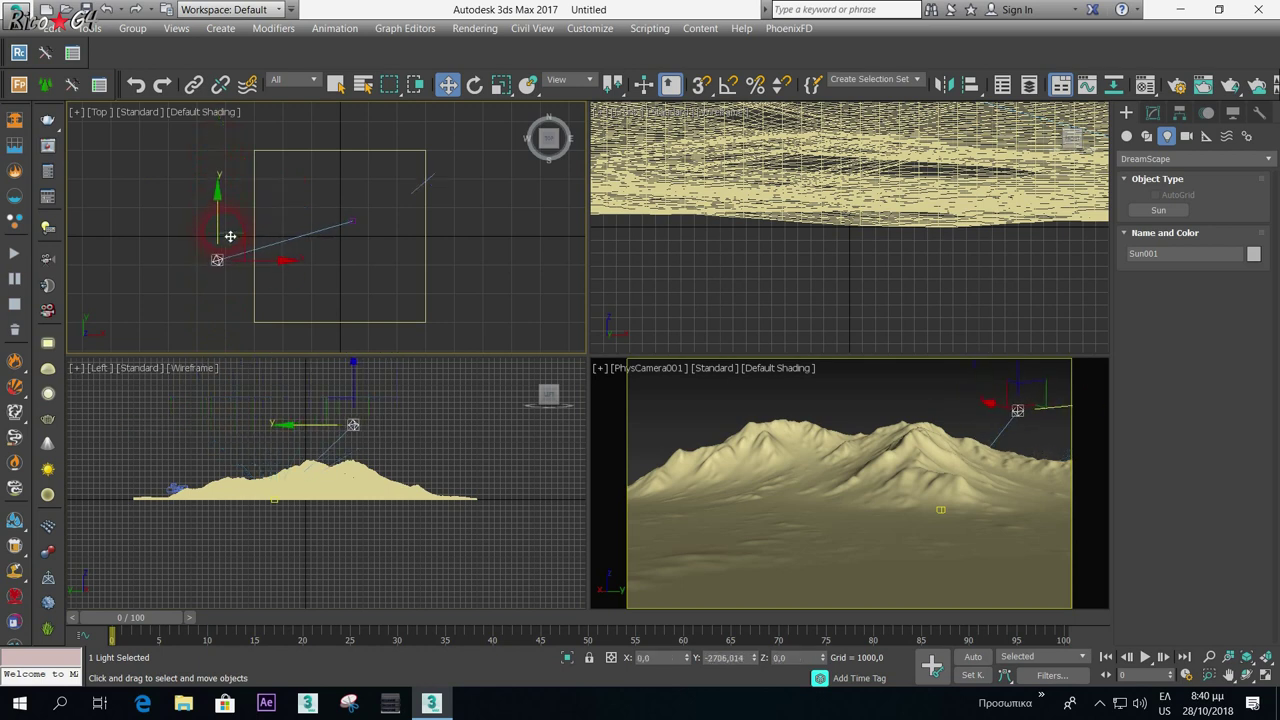
click(338, 387)
drag(338, 387, 335, 370)
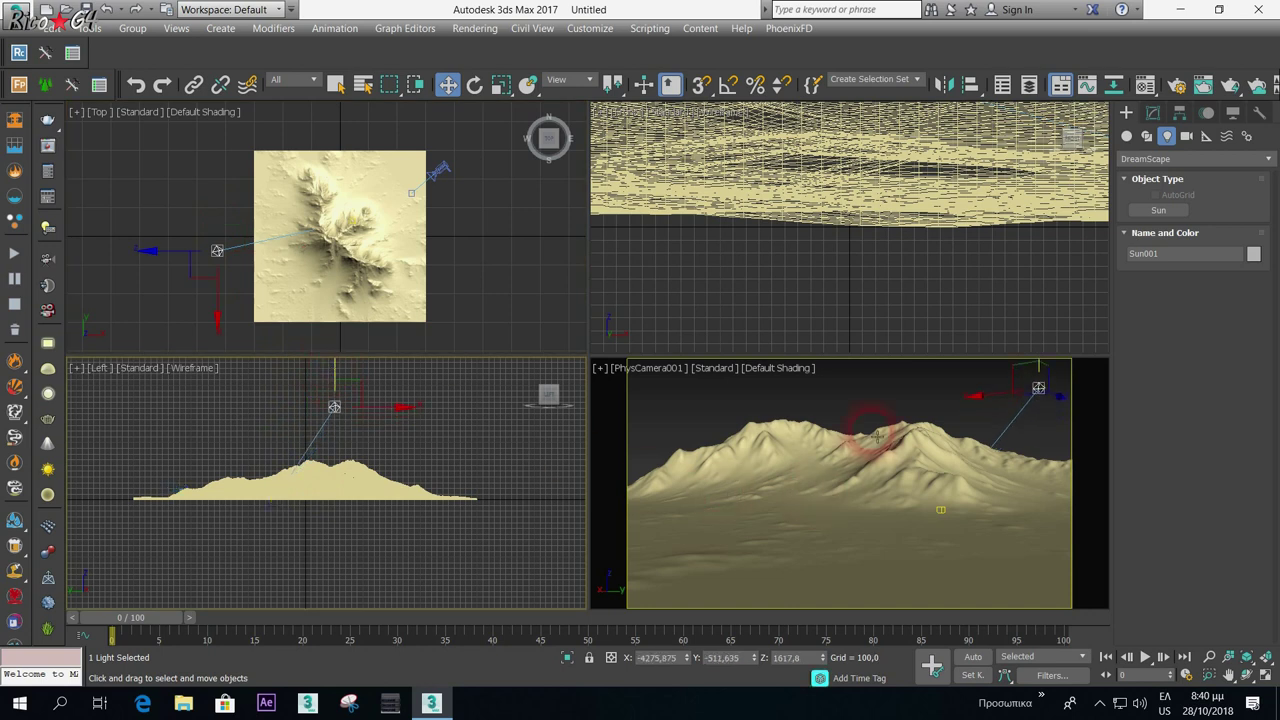
click(1155, 116)
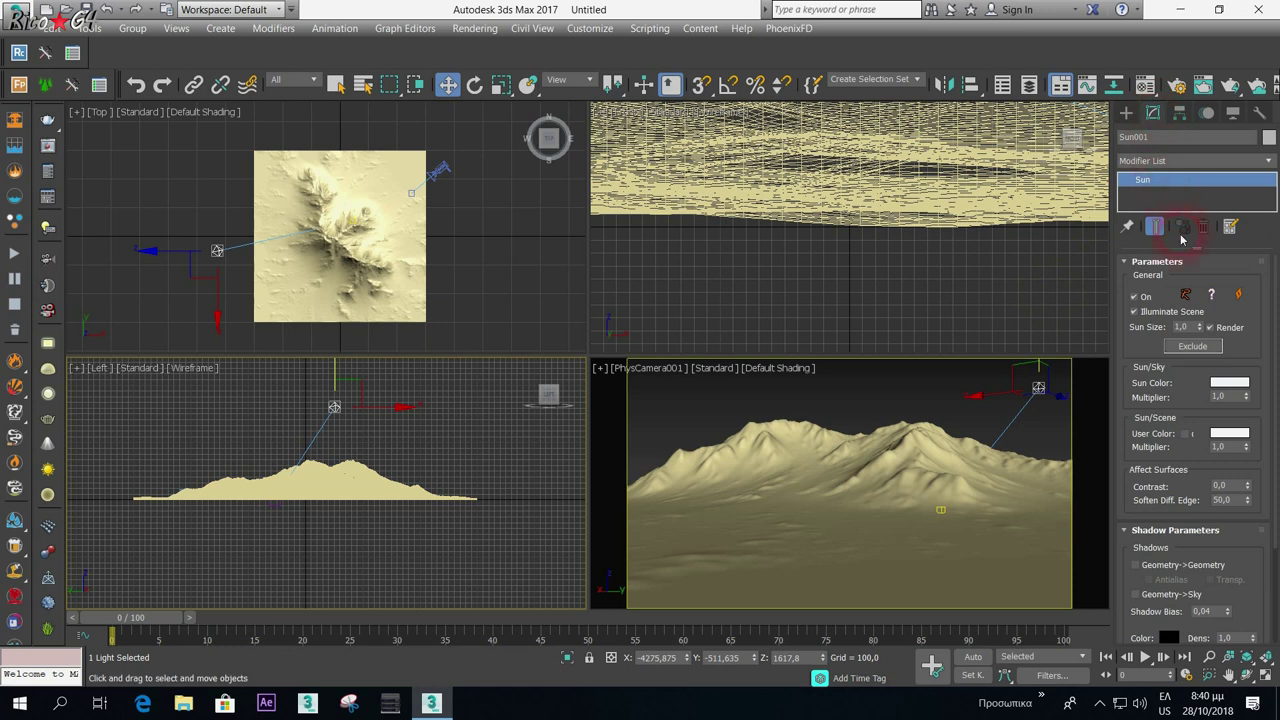
- Enable Geometry->Geometry shadows on Sun001 and set the shadow density to 0.77
click(1136, 565)
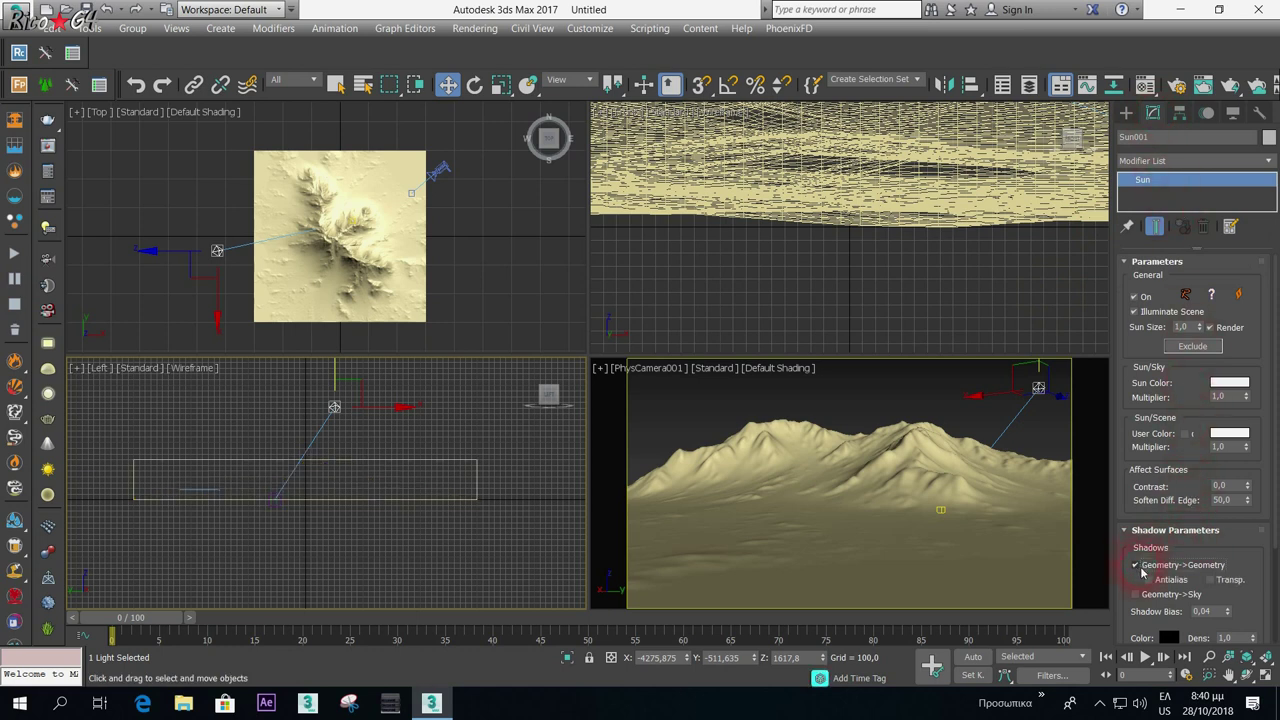
drag(1249, 636, 1256, 545)
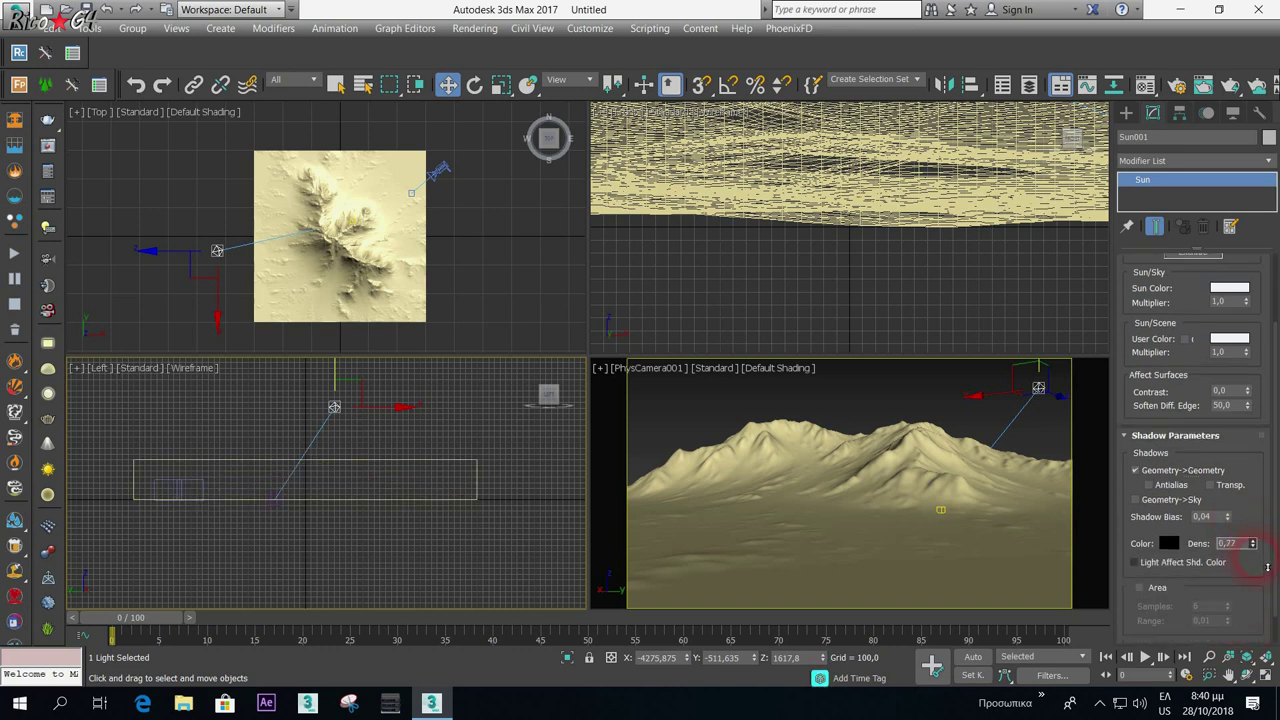
drag(1128, 353, 1128, 447)
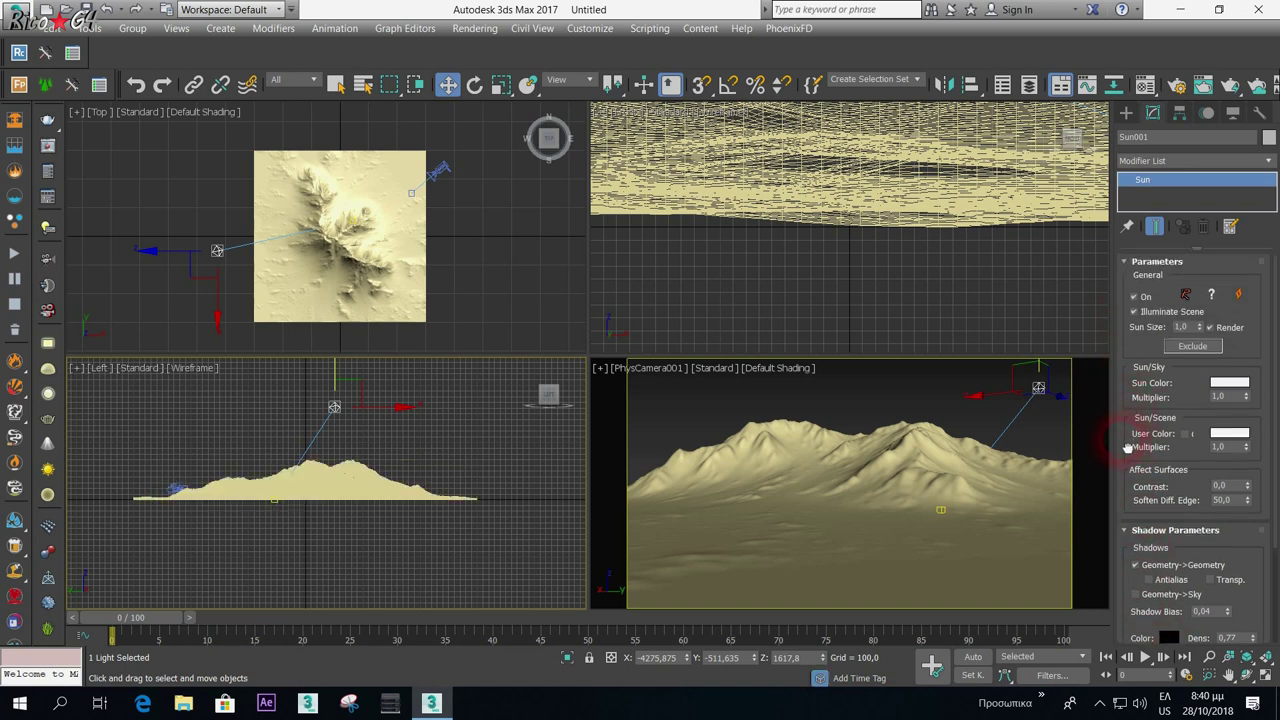
click(1004, 488)
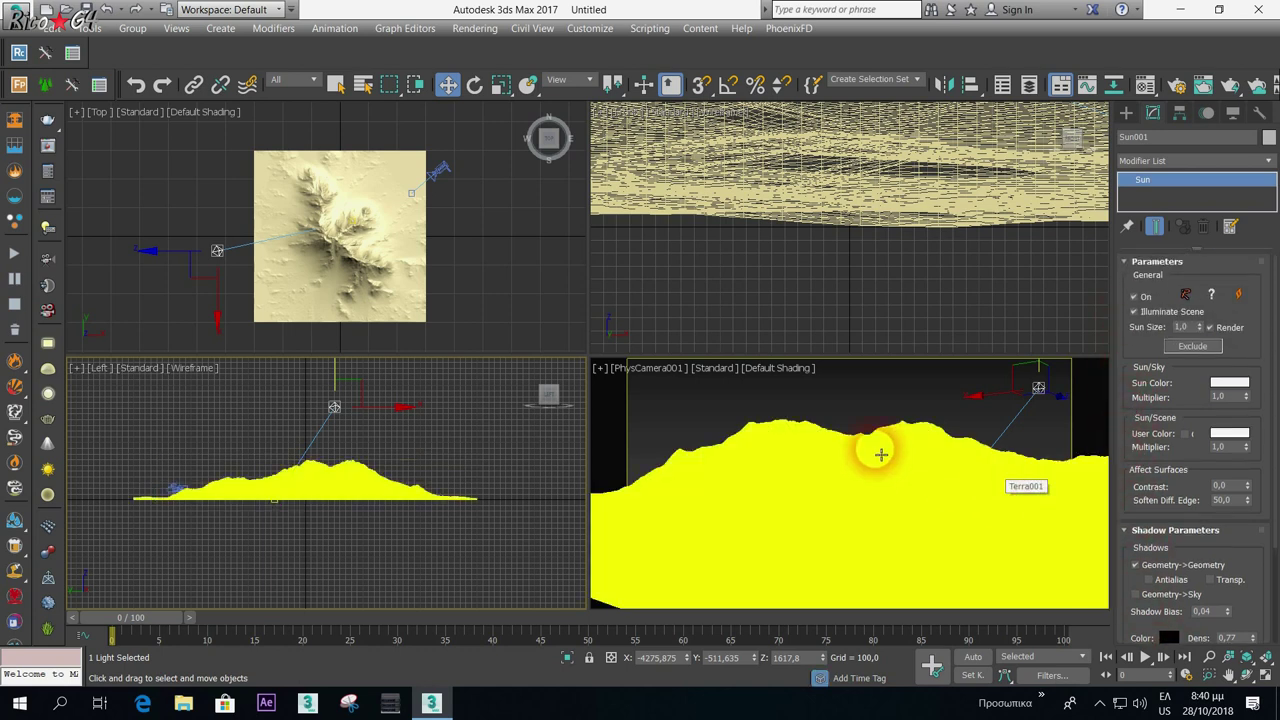
click(458, 31)
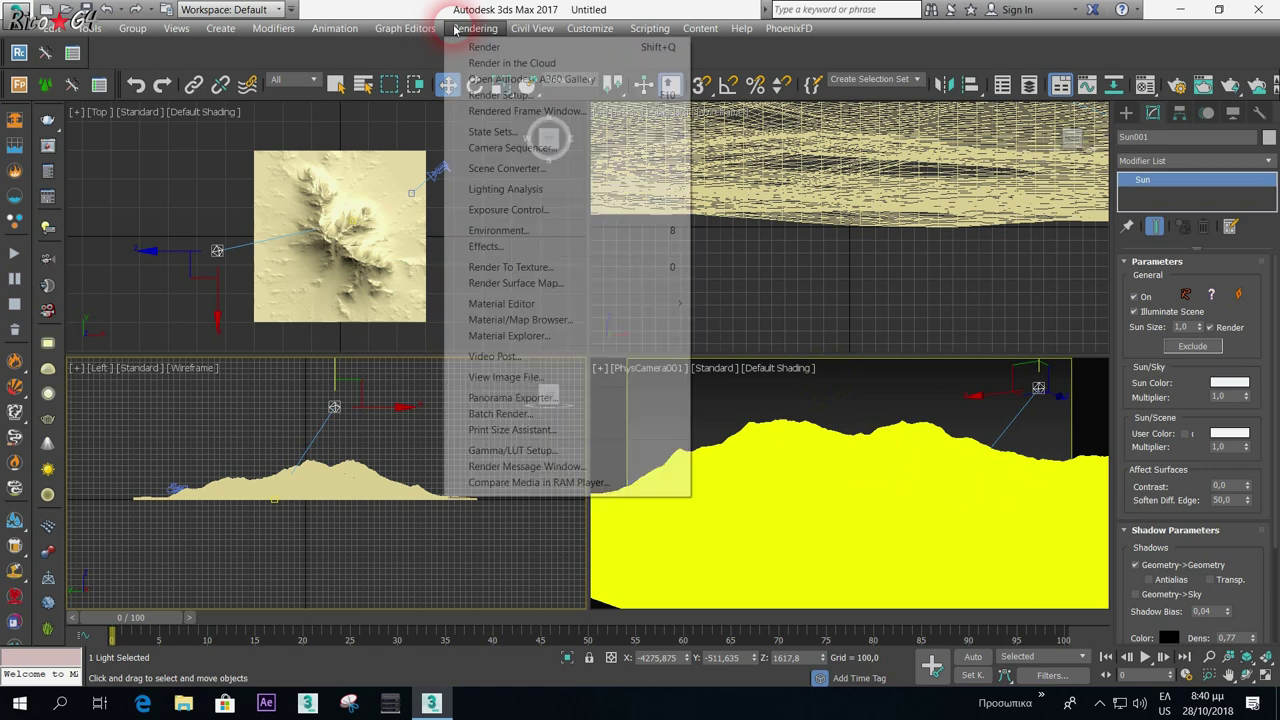
- Set the environment's exposure control to VRay Exposure Control
click(504, 232)
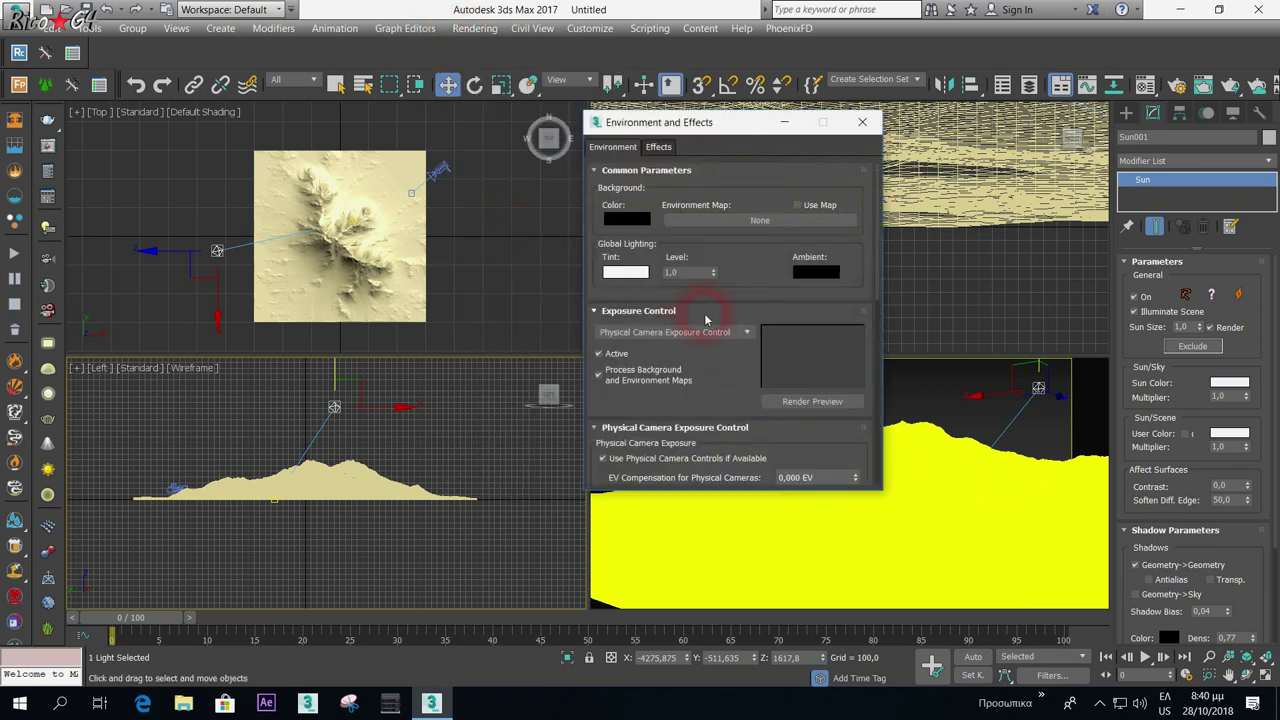
click(745, 334)
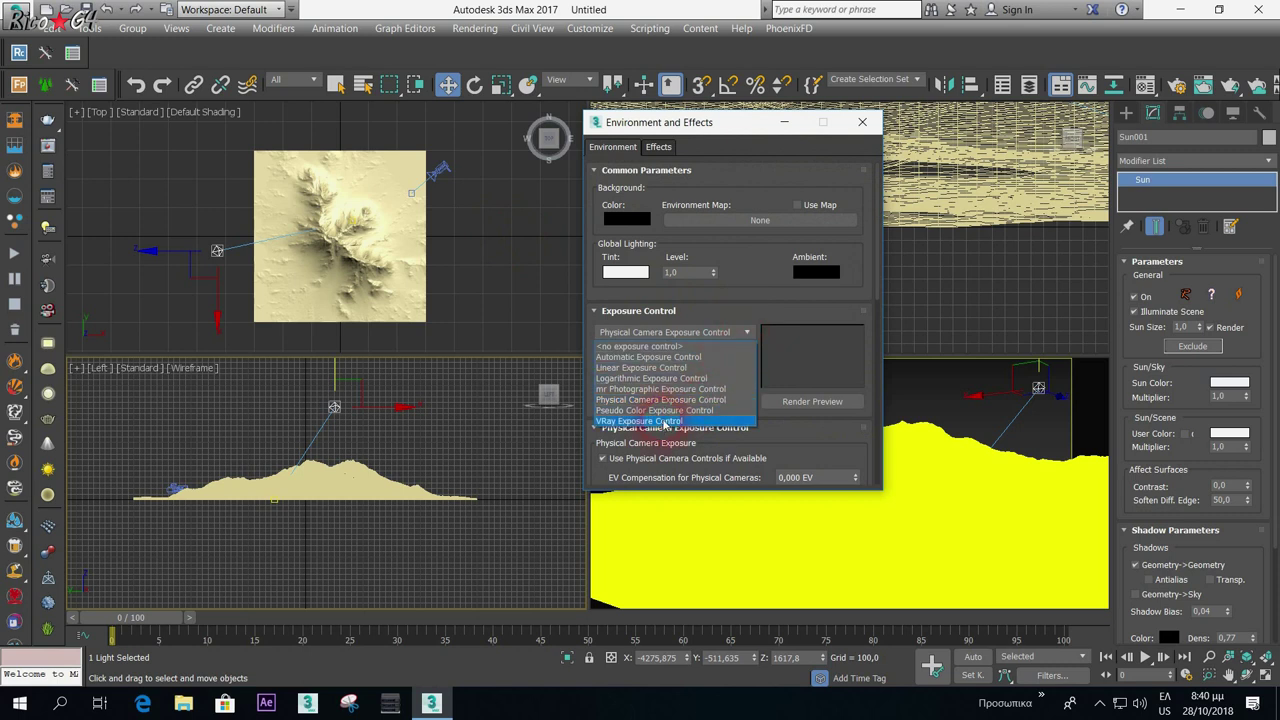
click(664, 421)
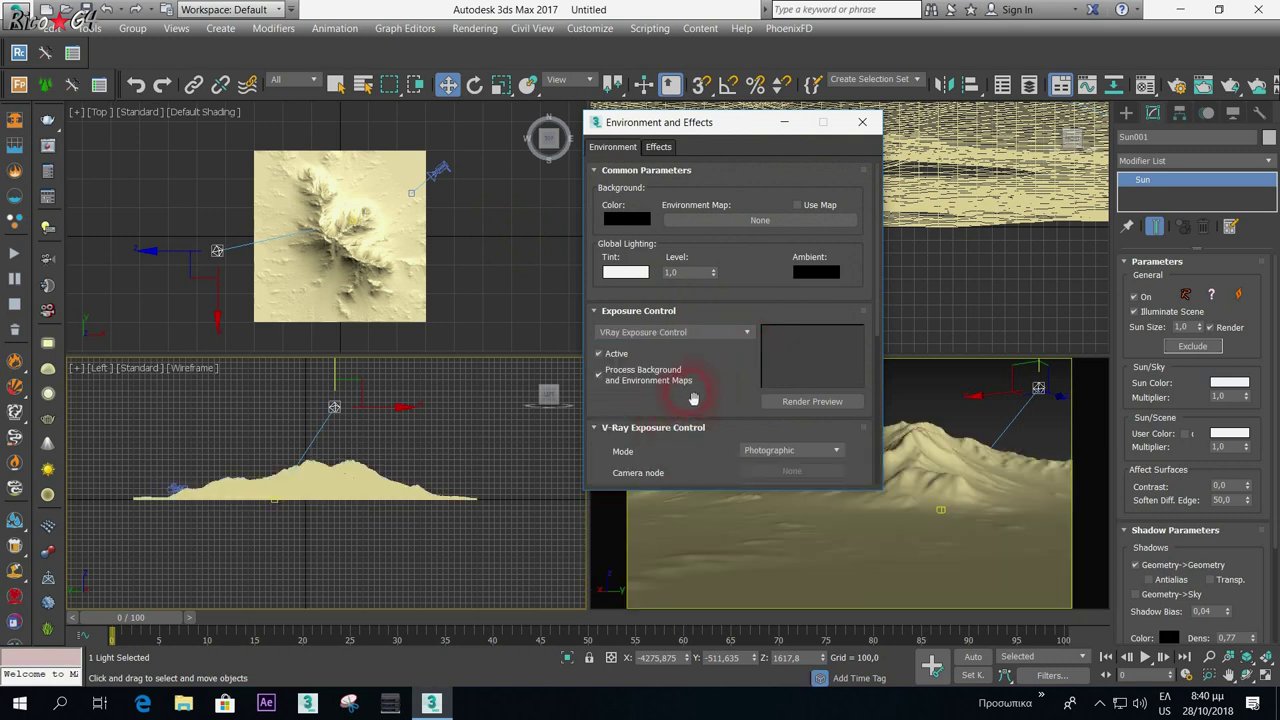
drag(697, 398, 693, 103)
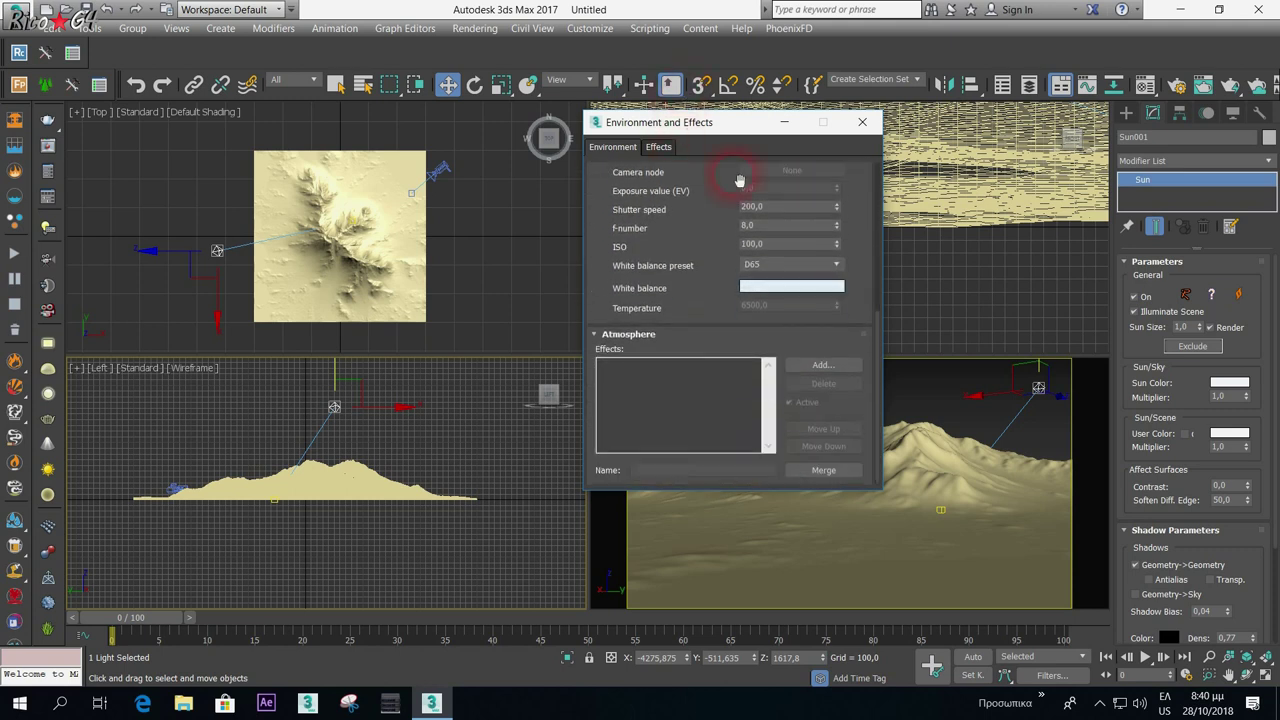
- Add a DreamScape atmosphere effect and close the Environment and Effects dialog
click(823, 366)
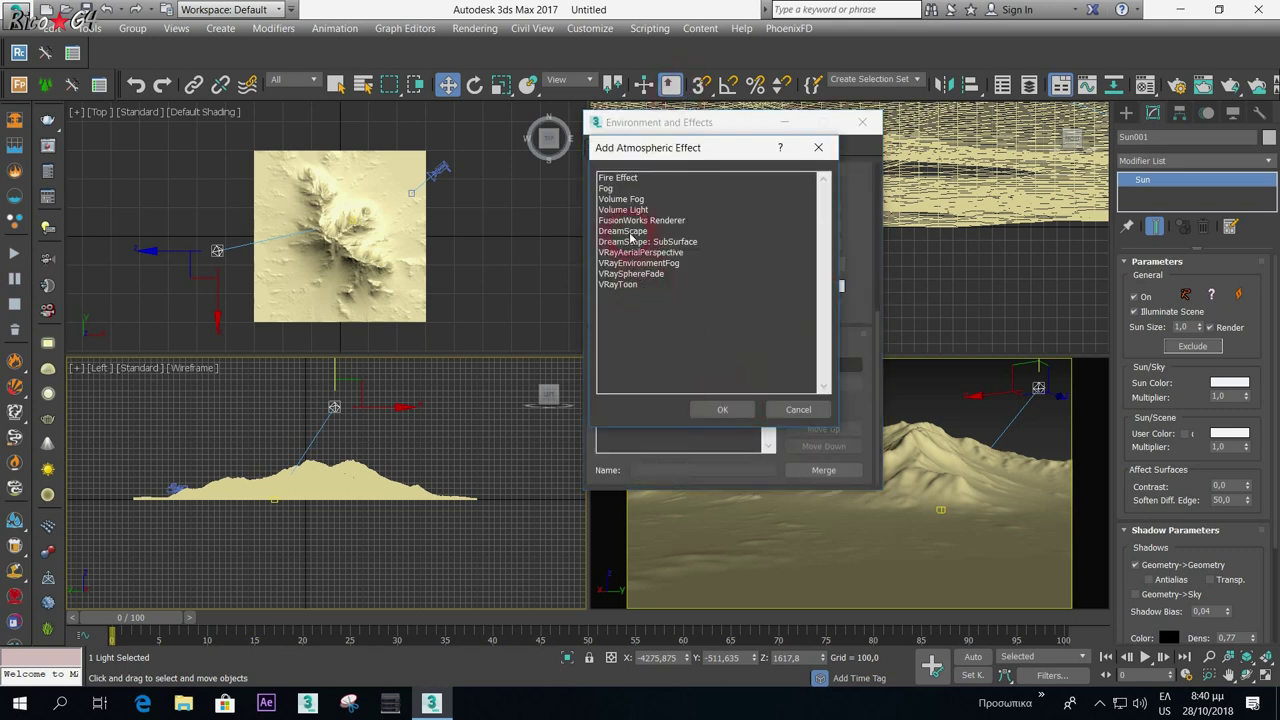
click(627, 233)
click(684, 322)
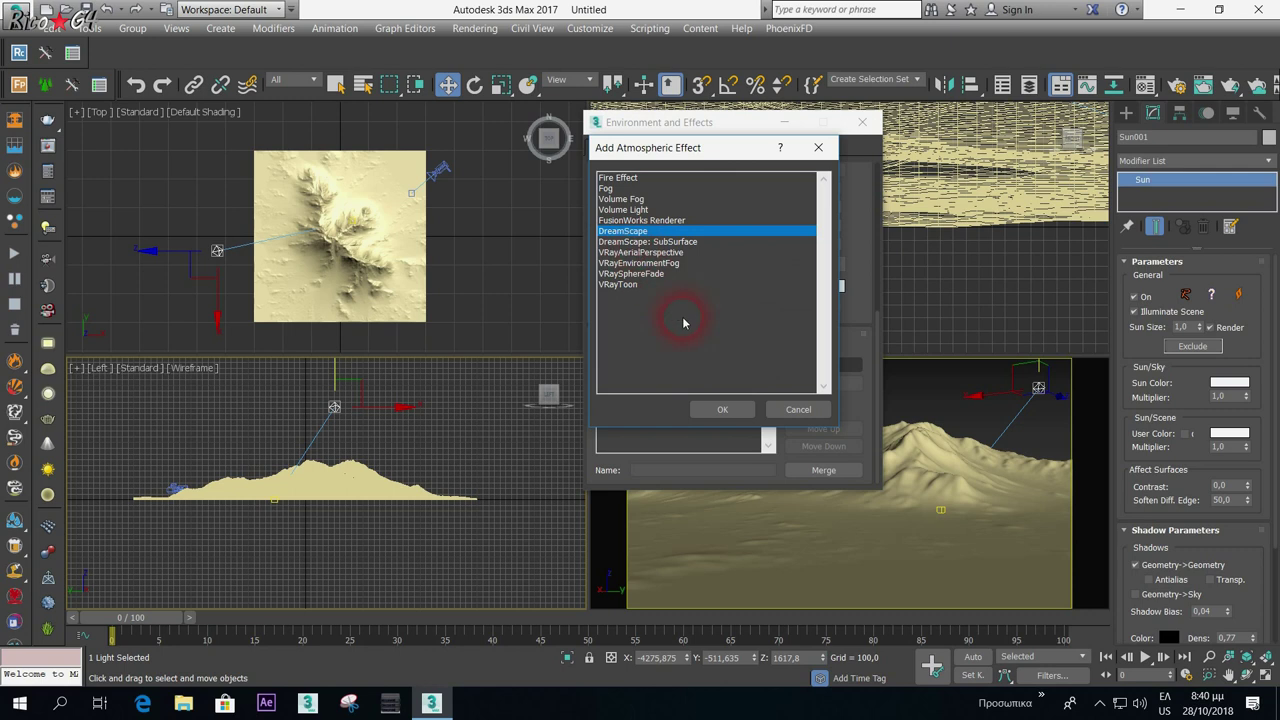
click(722, 407)
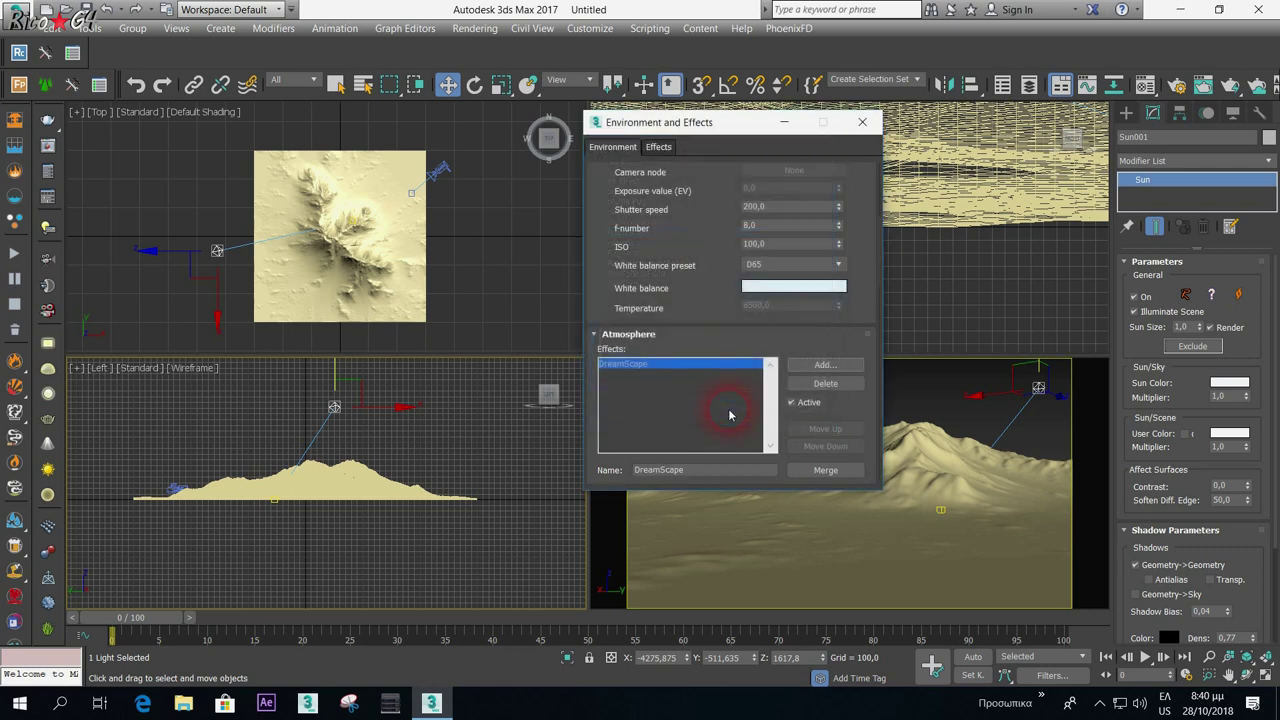
click(862, 122)
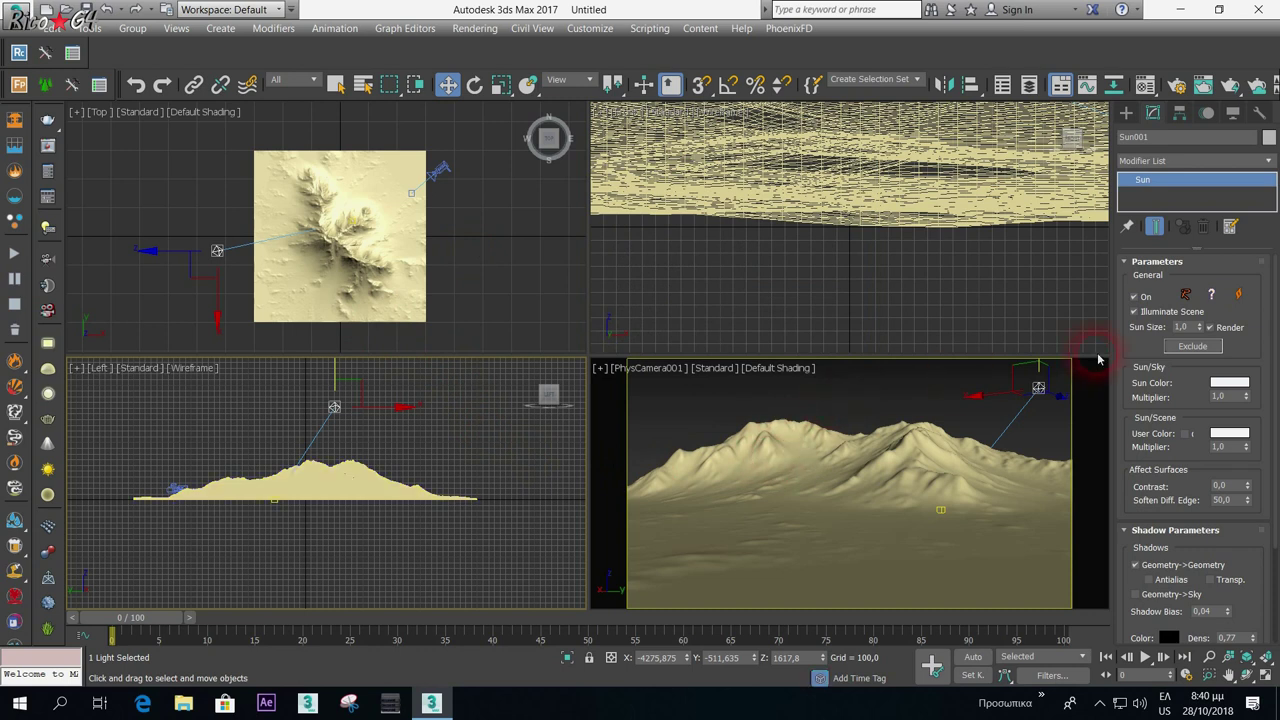
click(462, 36)
click(500, 229)
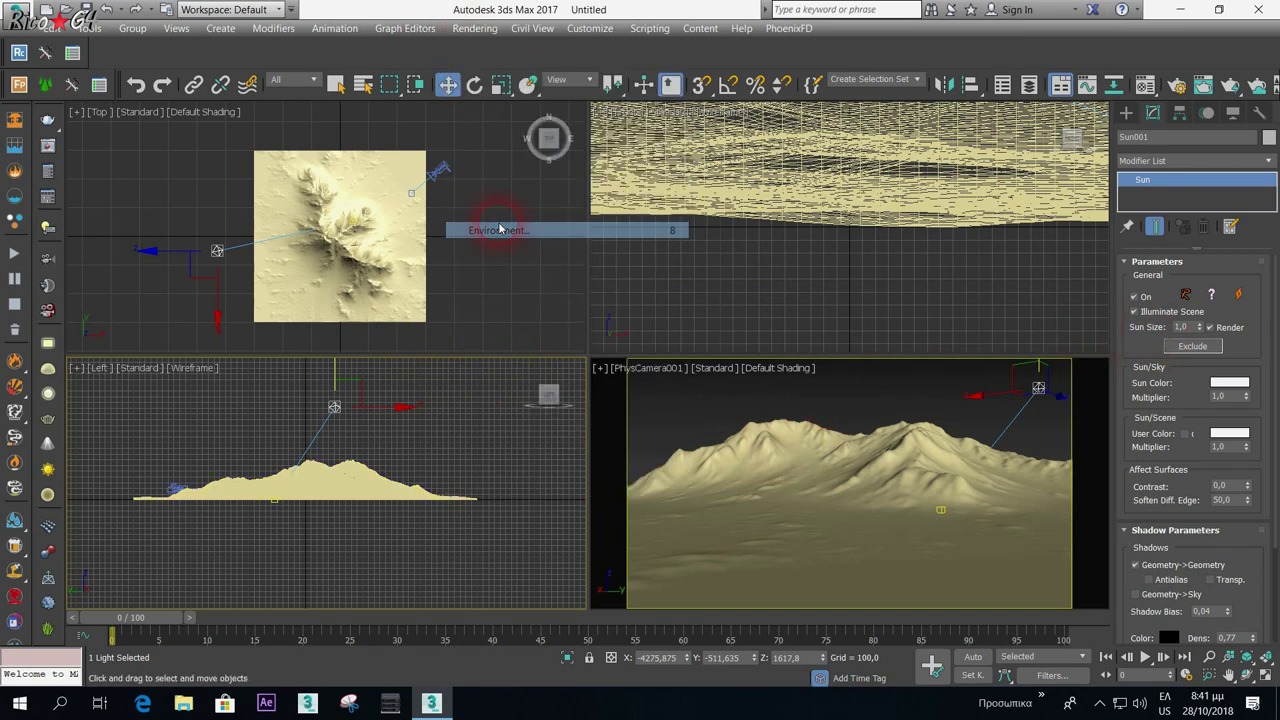
drag(728, 422, 737, 180)
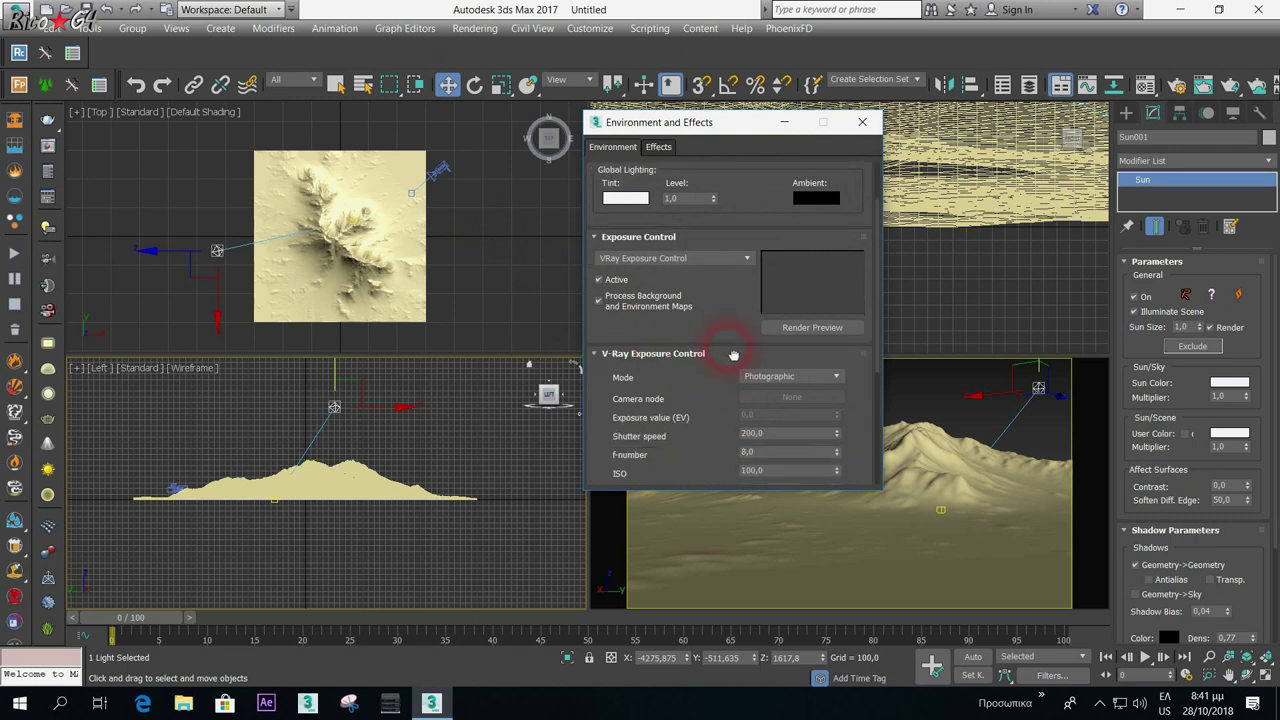
click(630, 395)
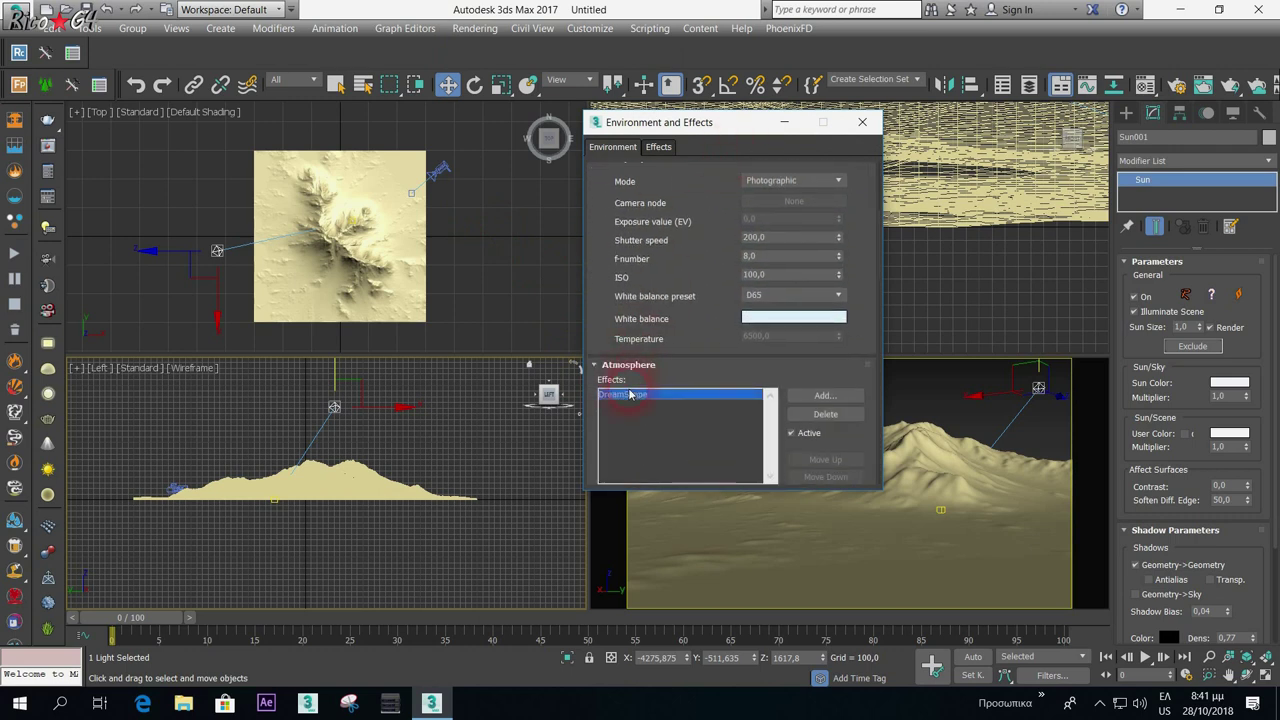
drag(712, 372, 748, 251)
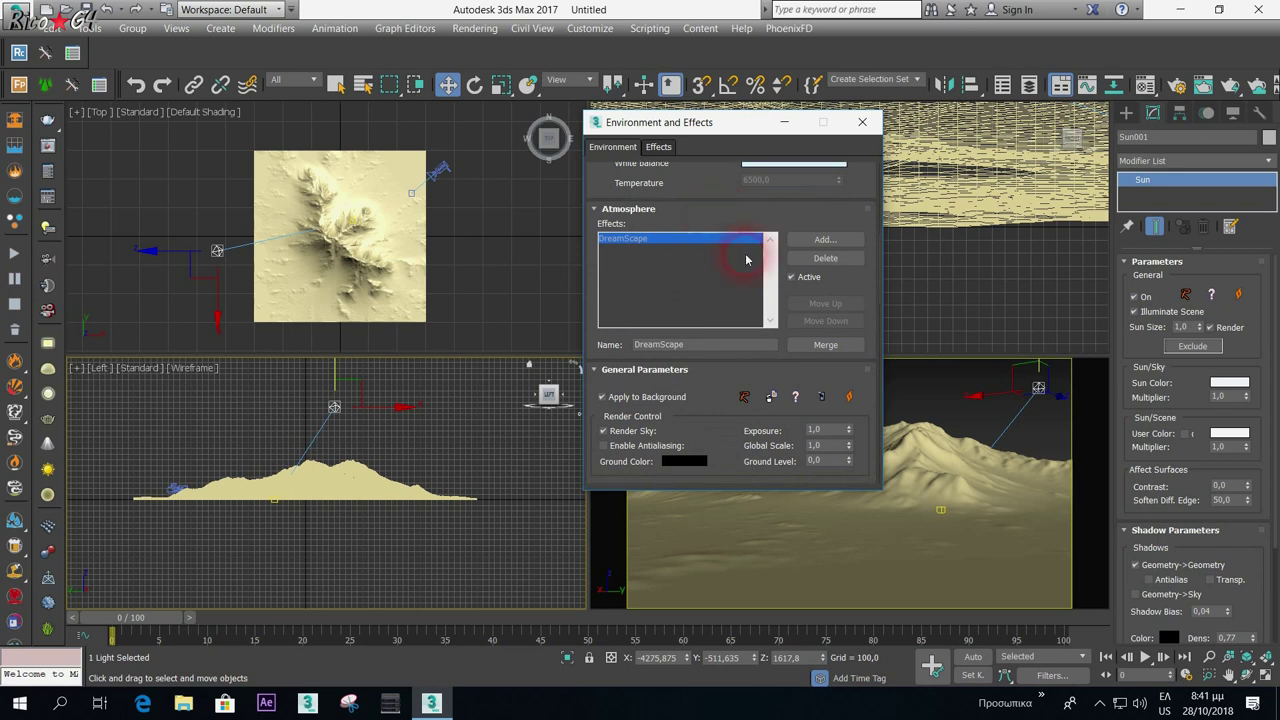
click(820, 396)
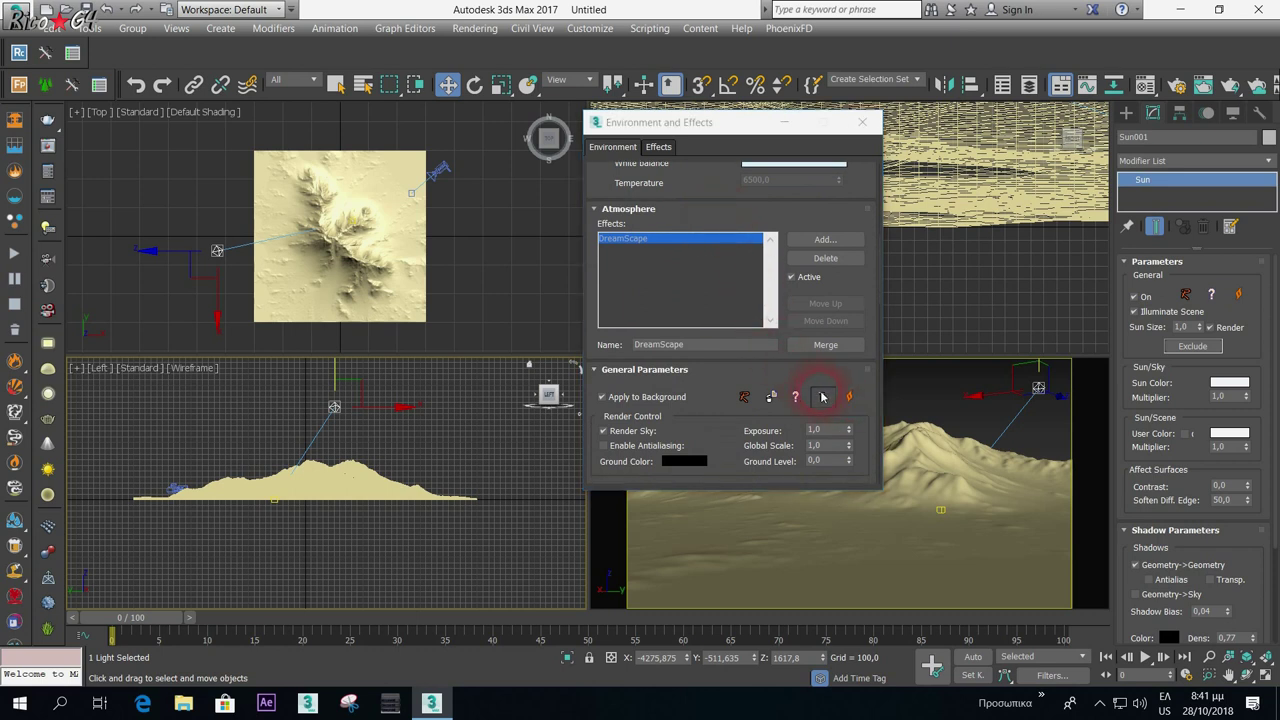
click(603, 232)
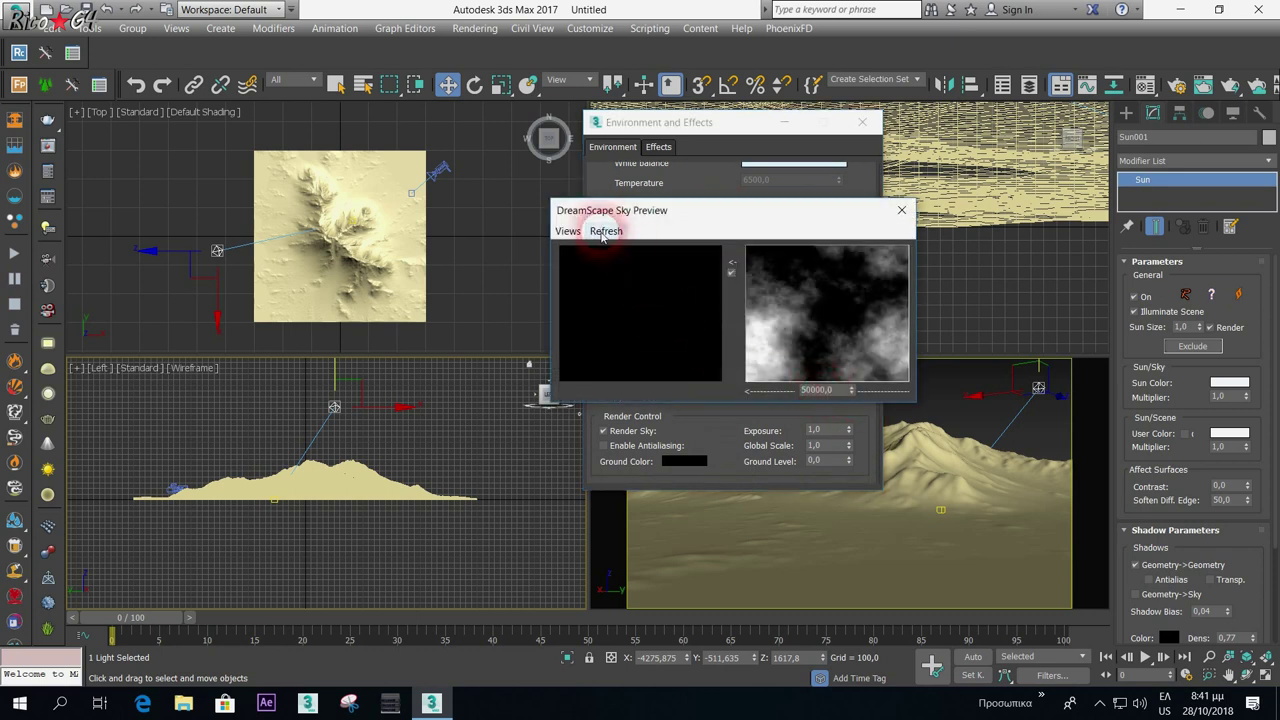
click(606, 231)
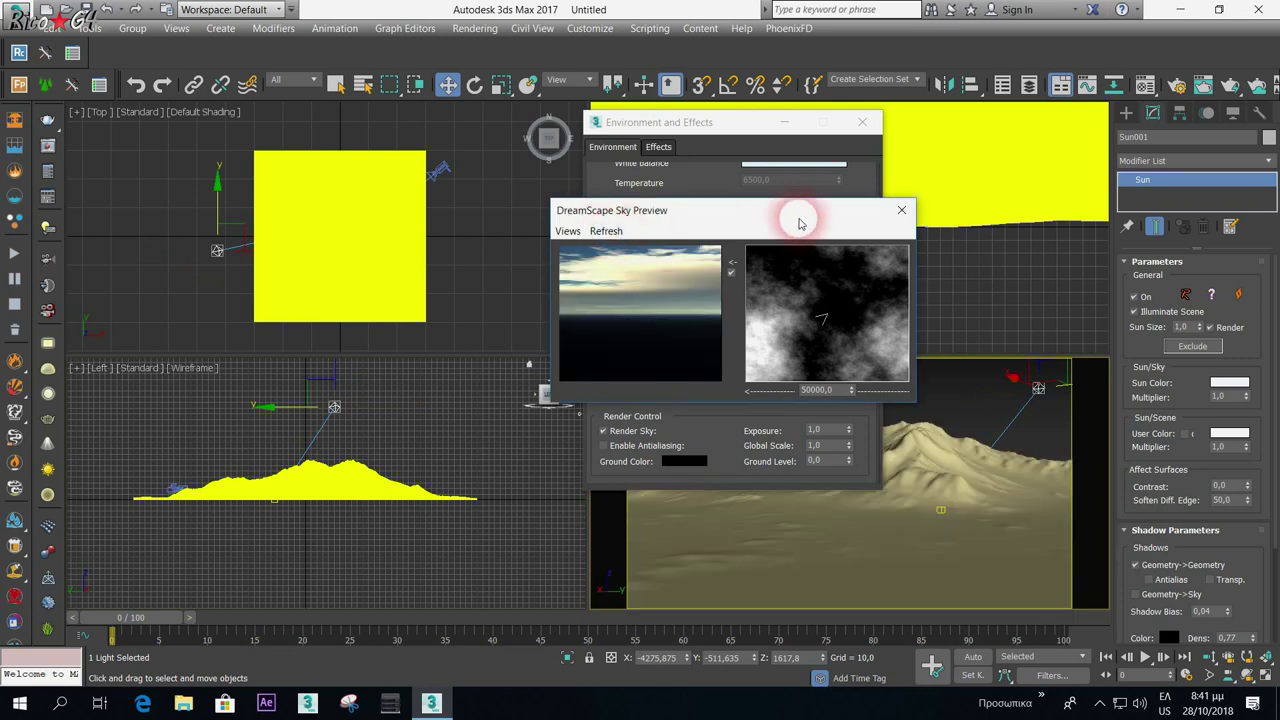
click(901, 212)
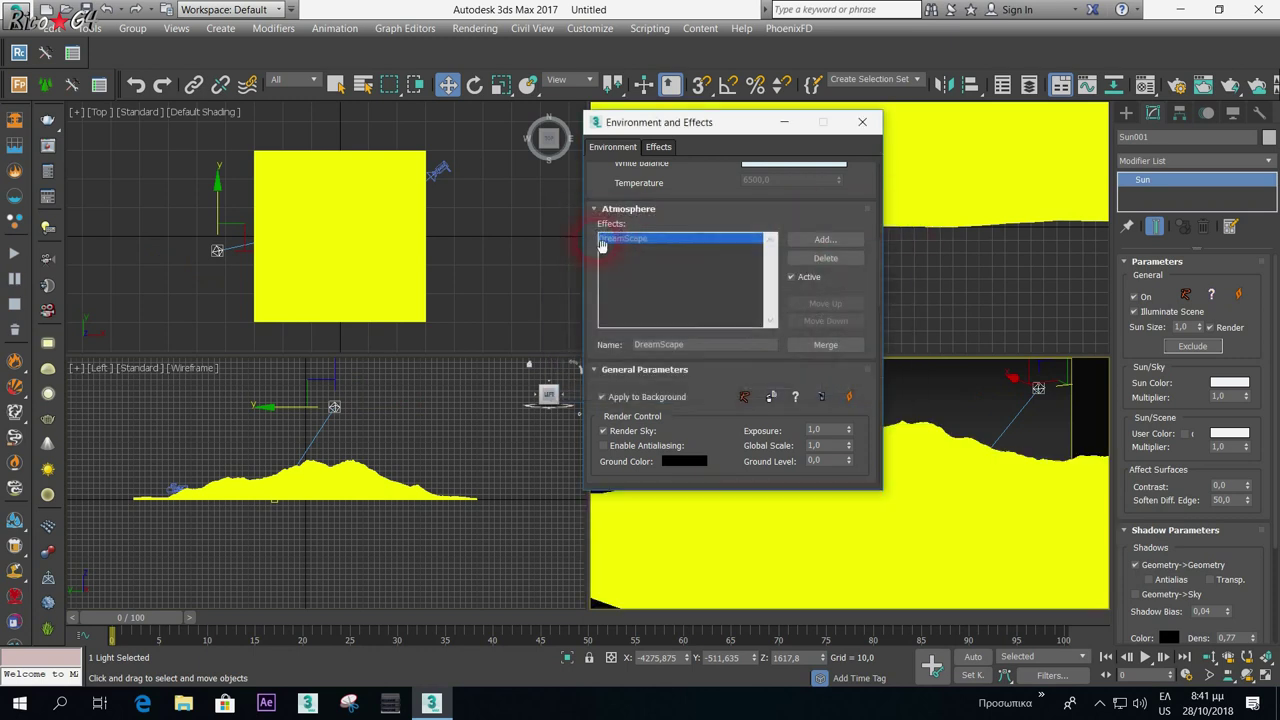
click(863, 123)
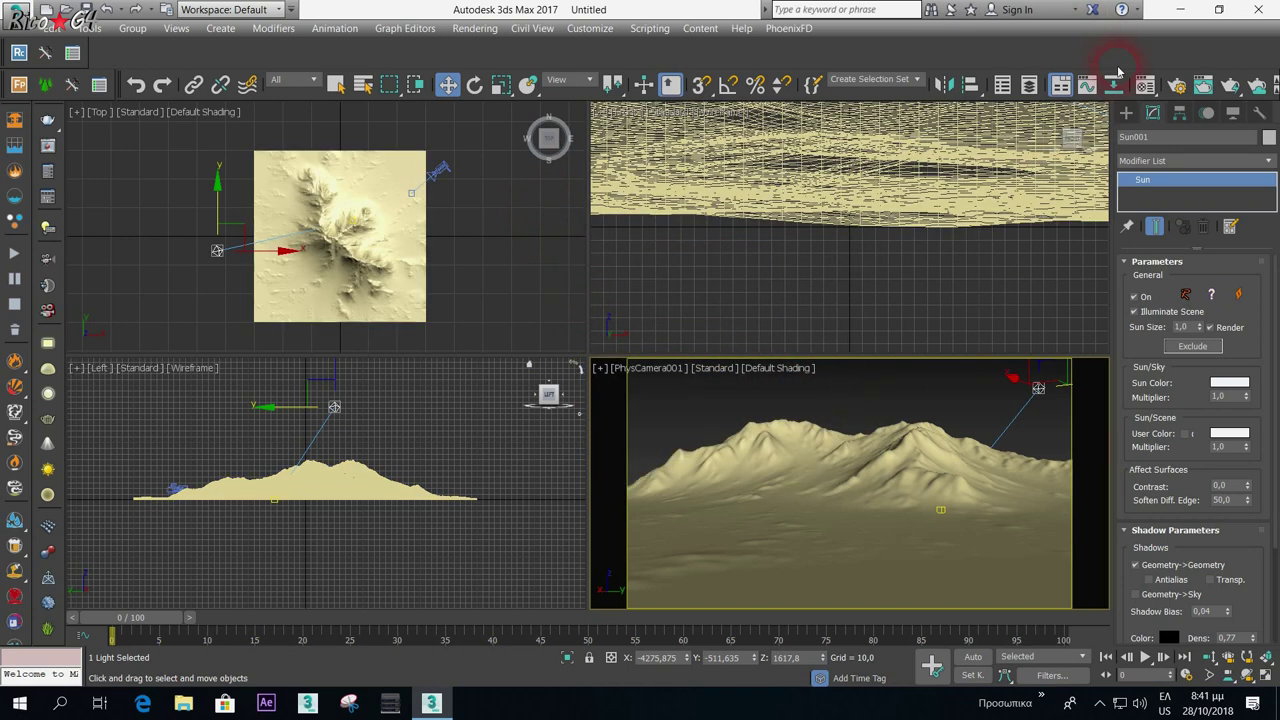
- Open the Material Editor, select the first sample slot and expand its Maps rollout
click(1145, 85)
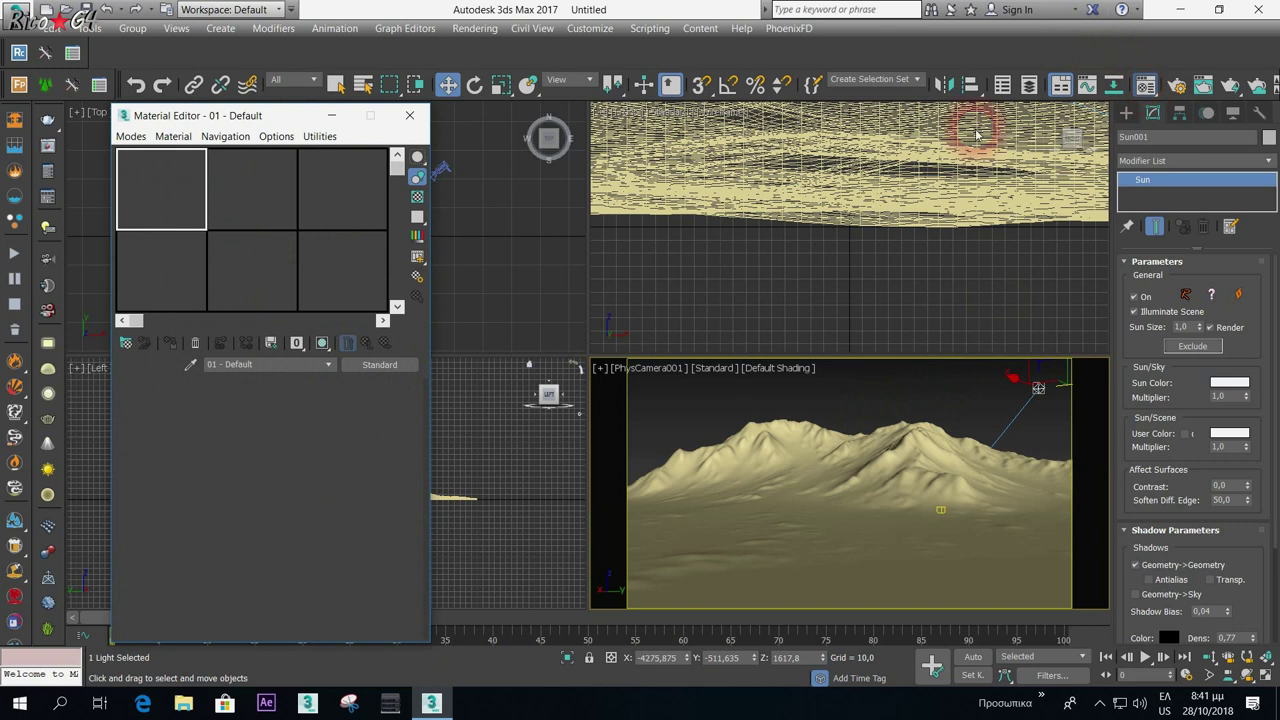
click(162, 200)
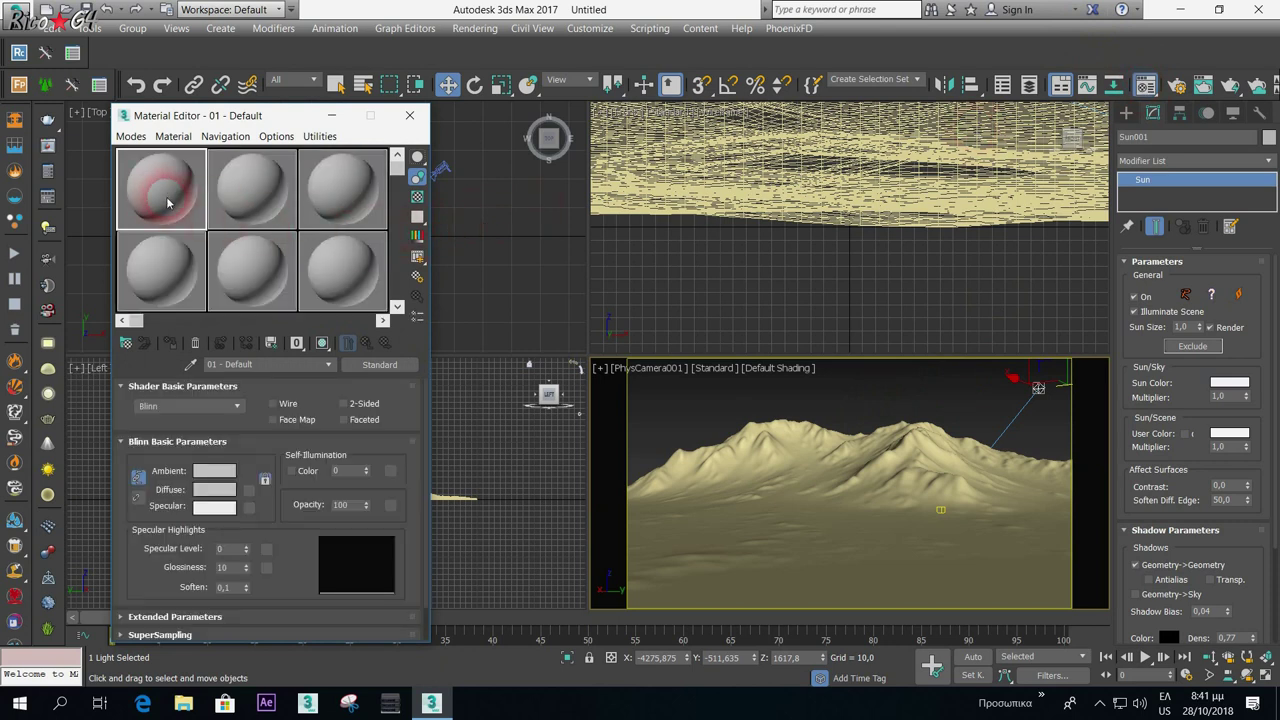
click(397, 366)
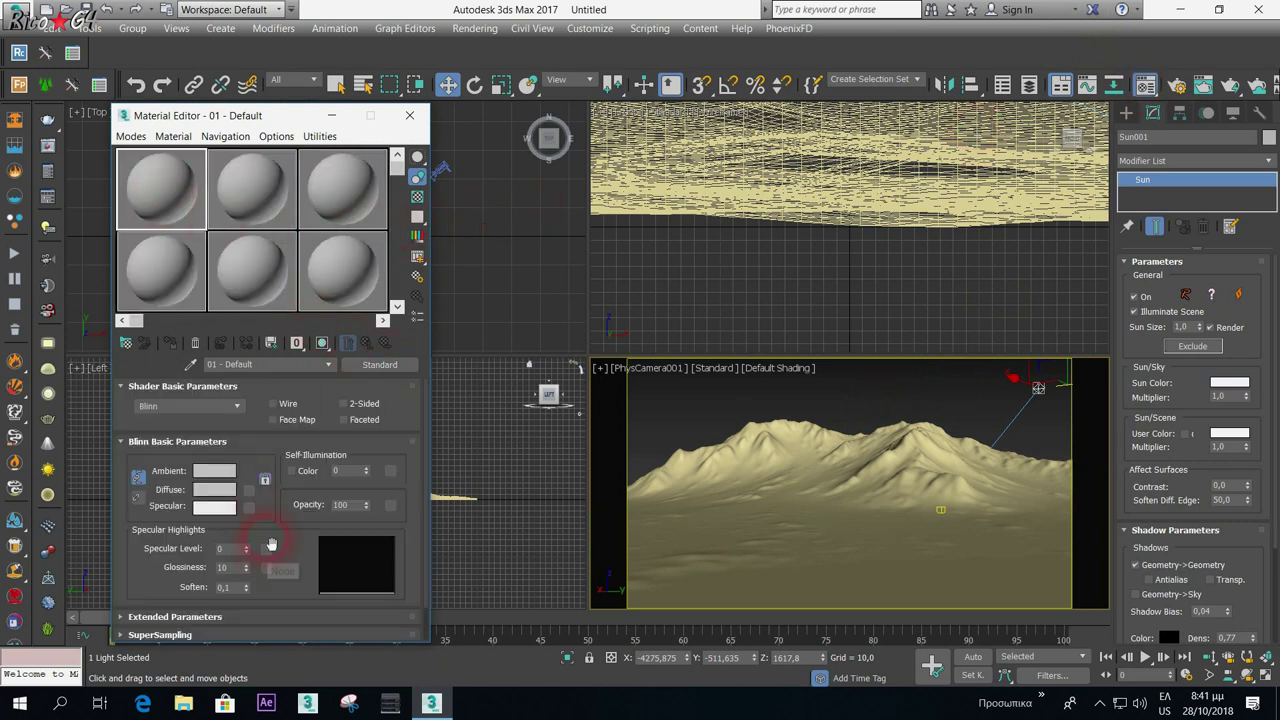
scroll(268, 540, down, 1)
click(262, 614)
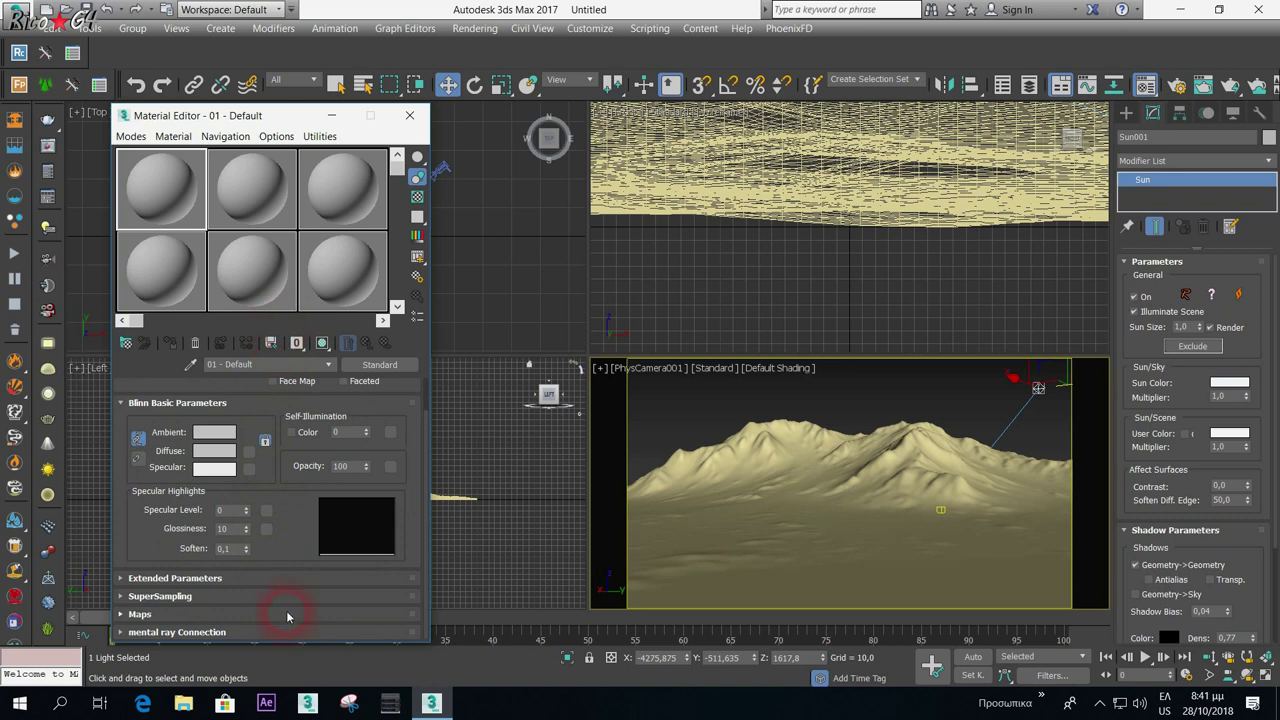
click(286, 614)
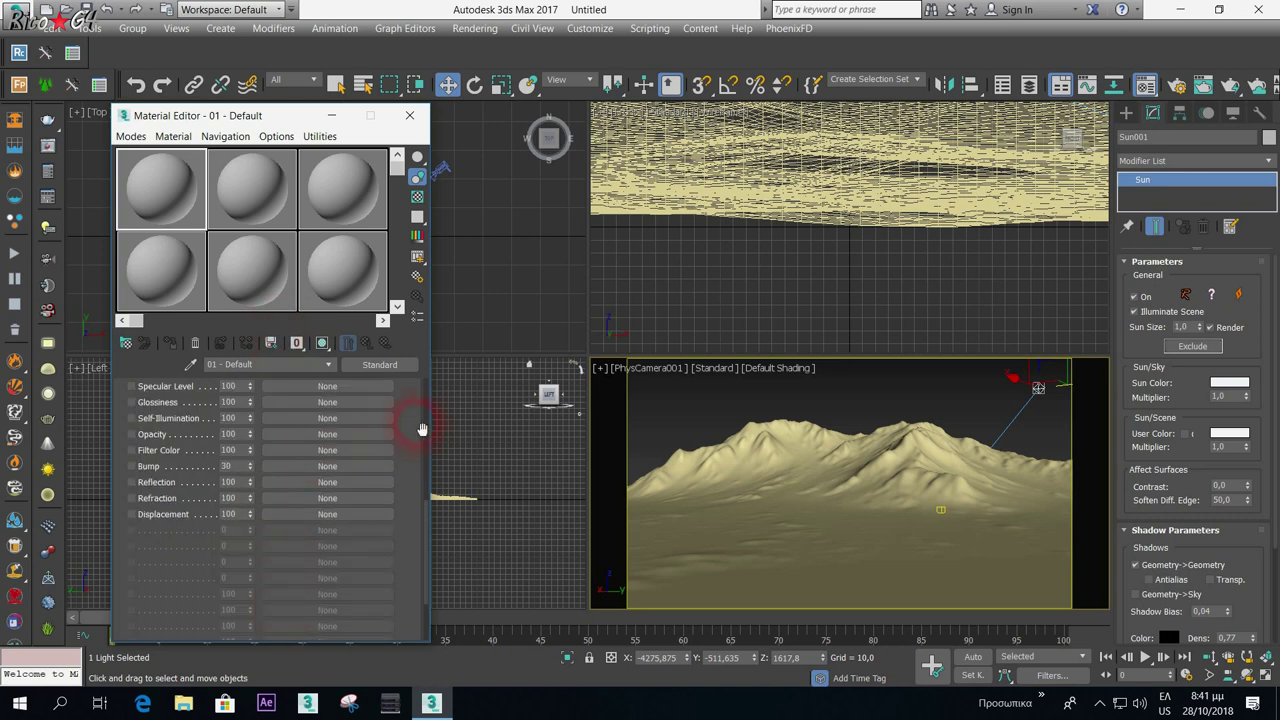
scroll(416, 480, up, 3)
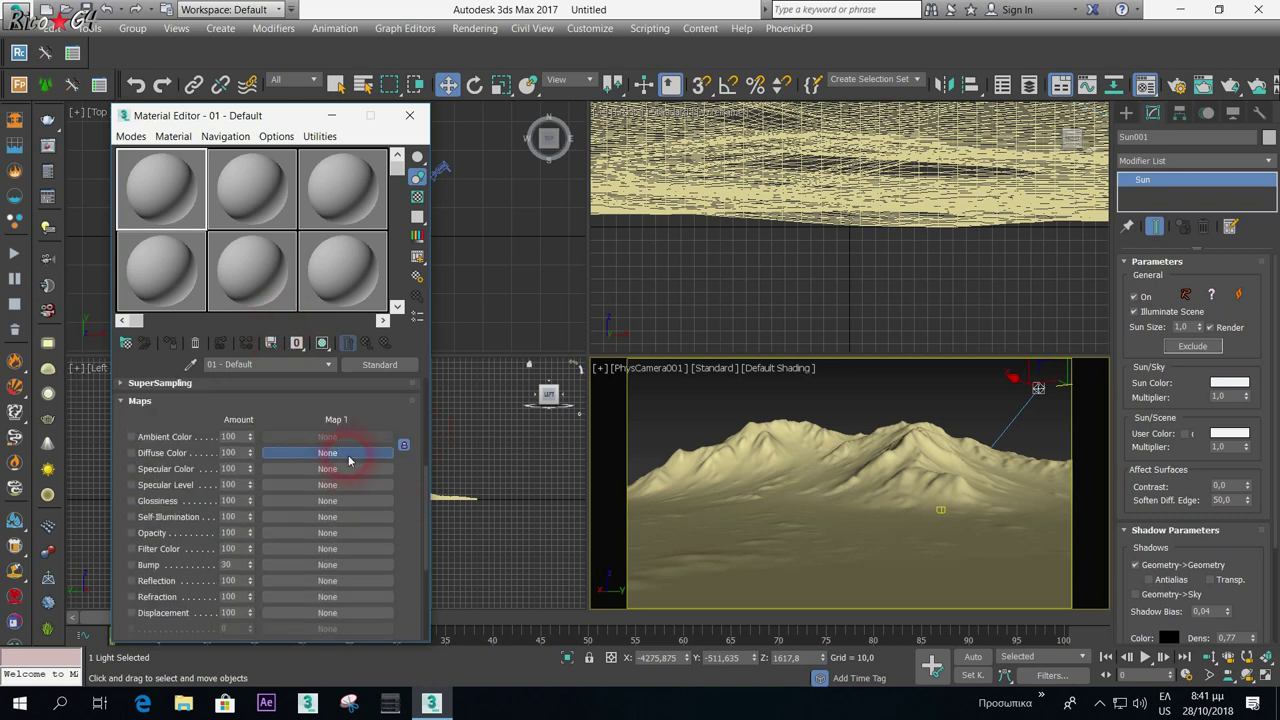
- Assign a DreamScape: Composite diffuse map with DreamScape: Terrain as Map 1
click(349, 460)
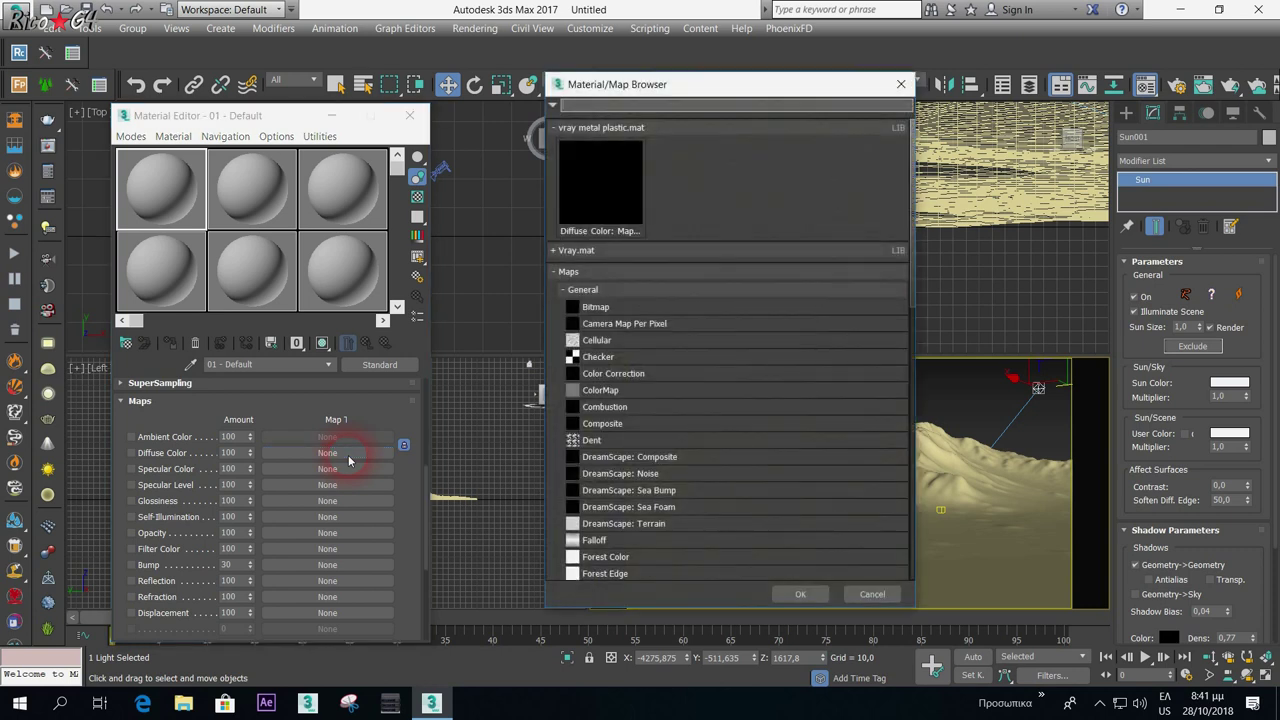
click(596, 308)
double_click(650, 456)
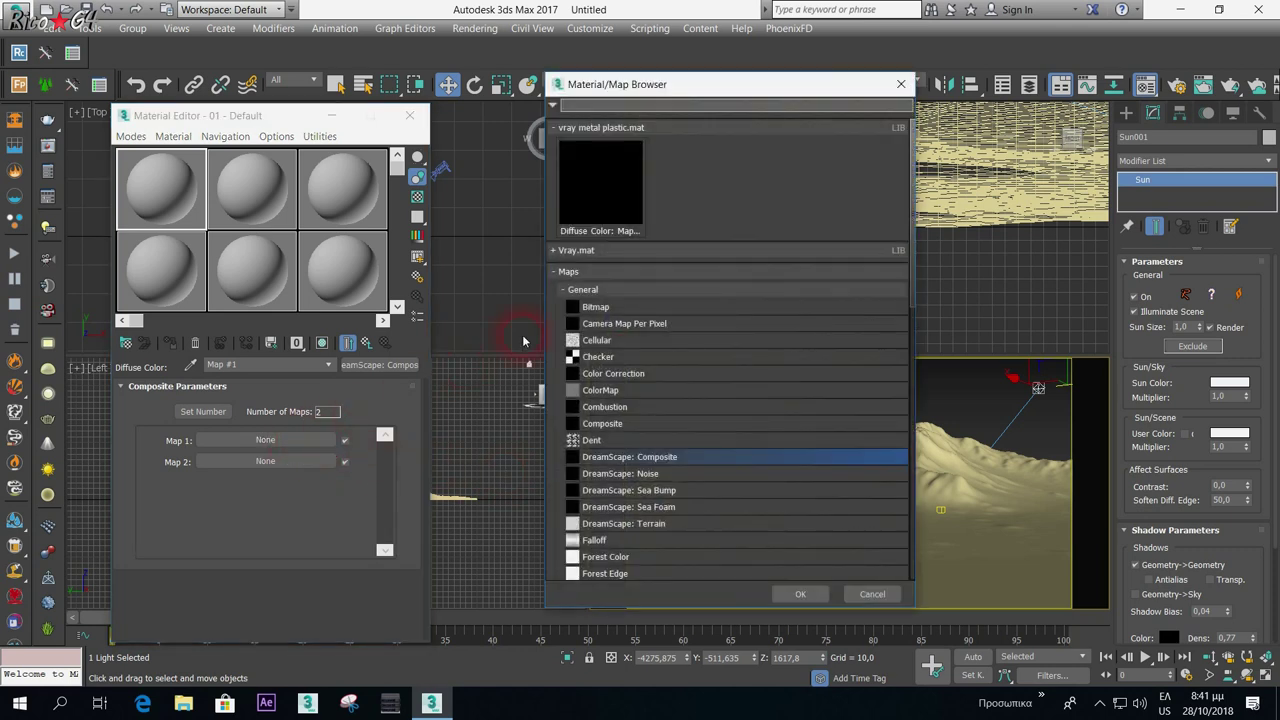
double_click(657, 524)
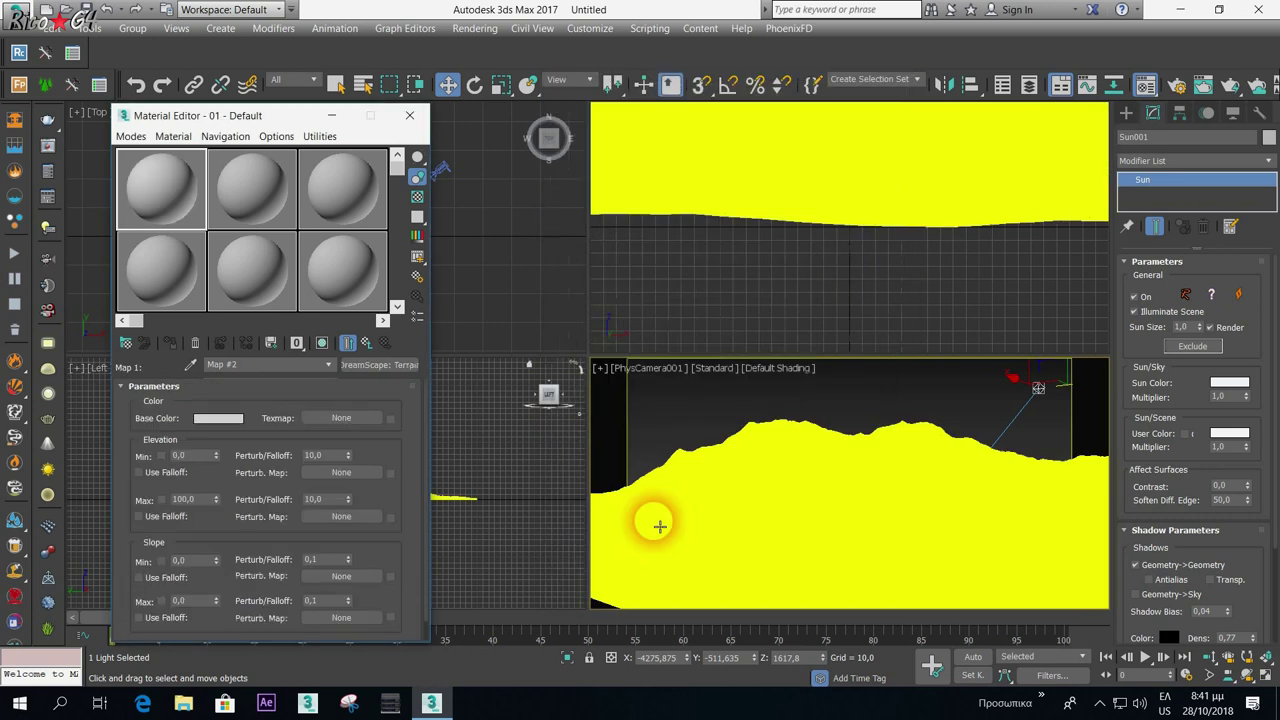
click(341, 418)
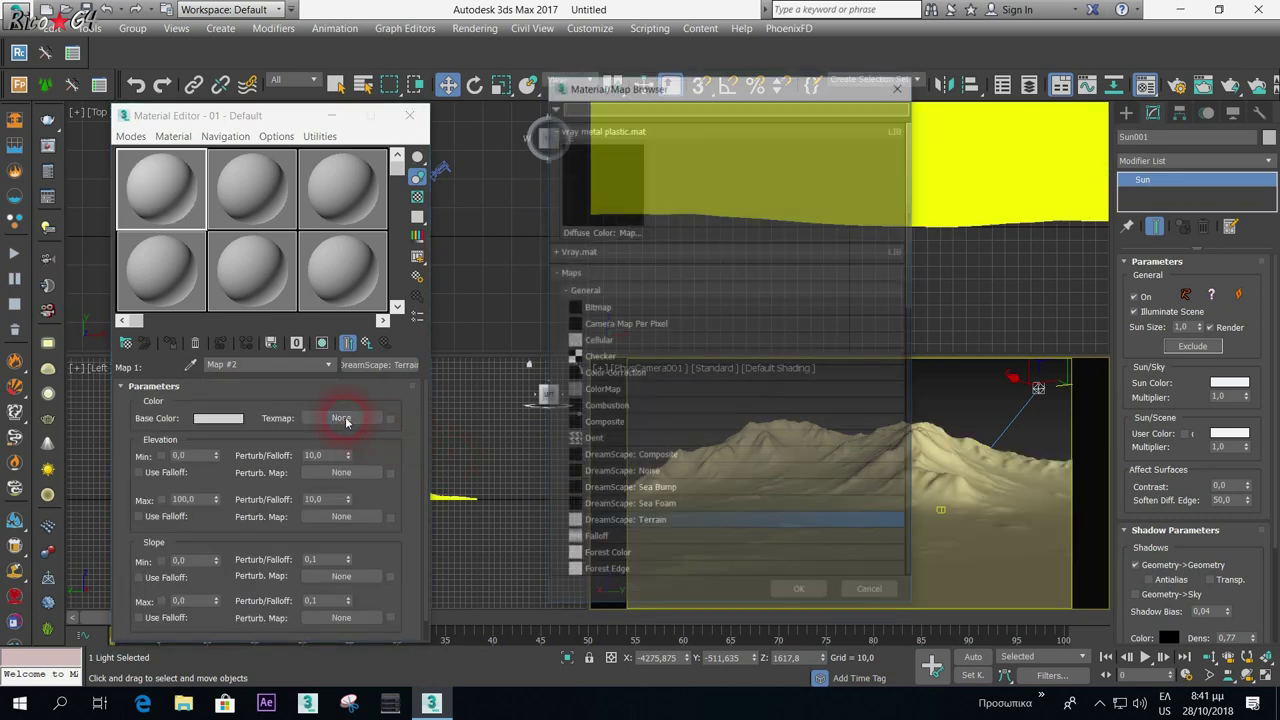
- Load _original.jpg from D:\Softwares\Programs 3D & GRAPHICS\Autodesk\Textures\Textures as the terrain bitmap
double_click(596, 309)
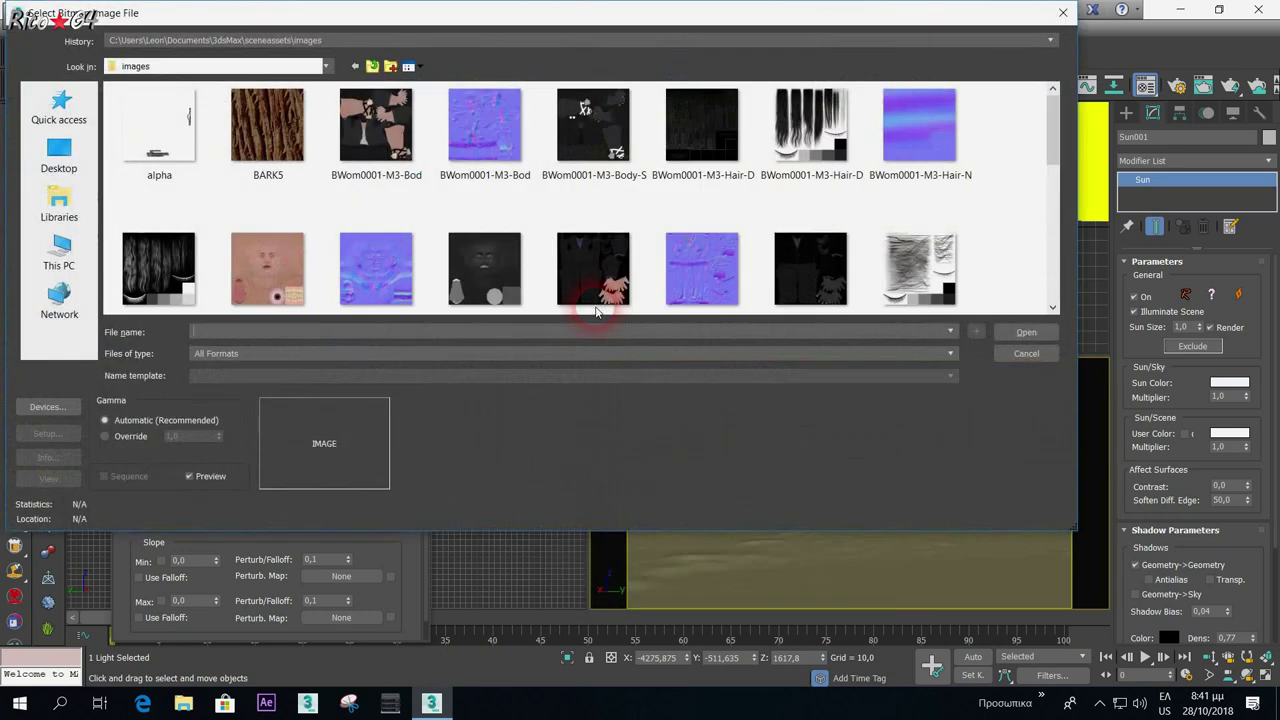
click(58, 258)
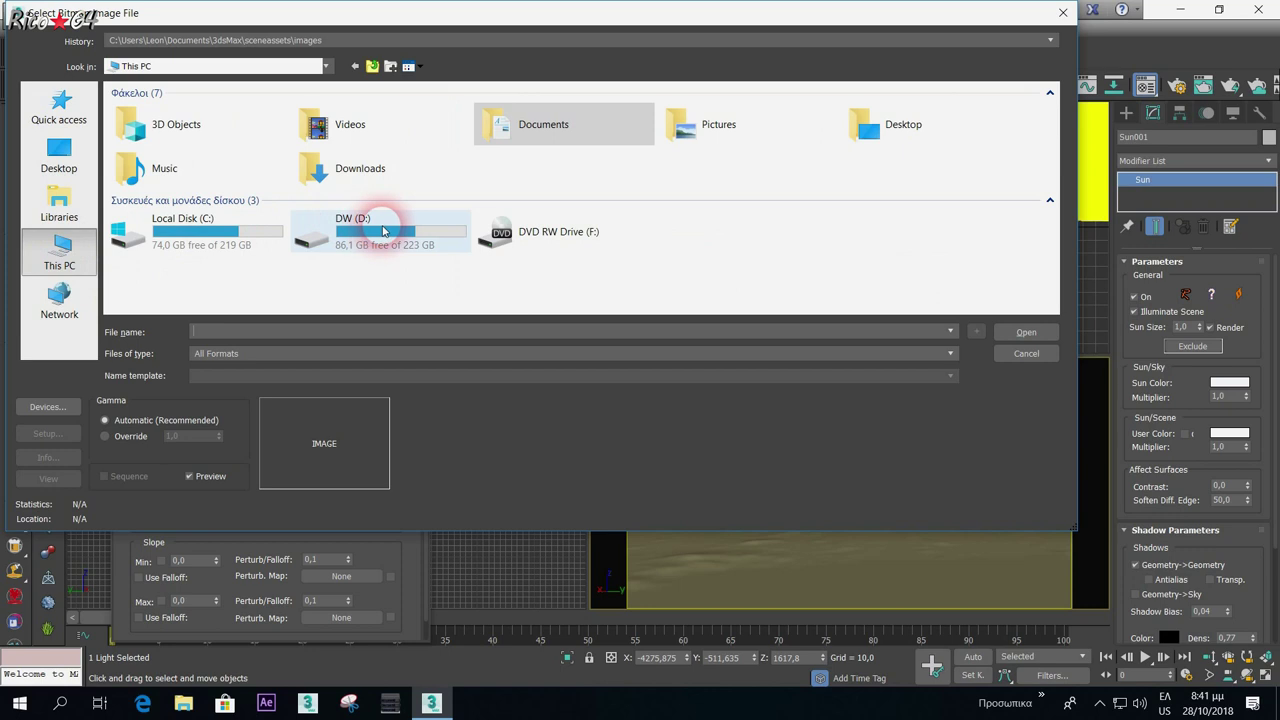
double_click(385, 230)
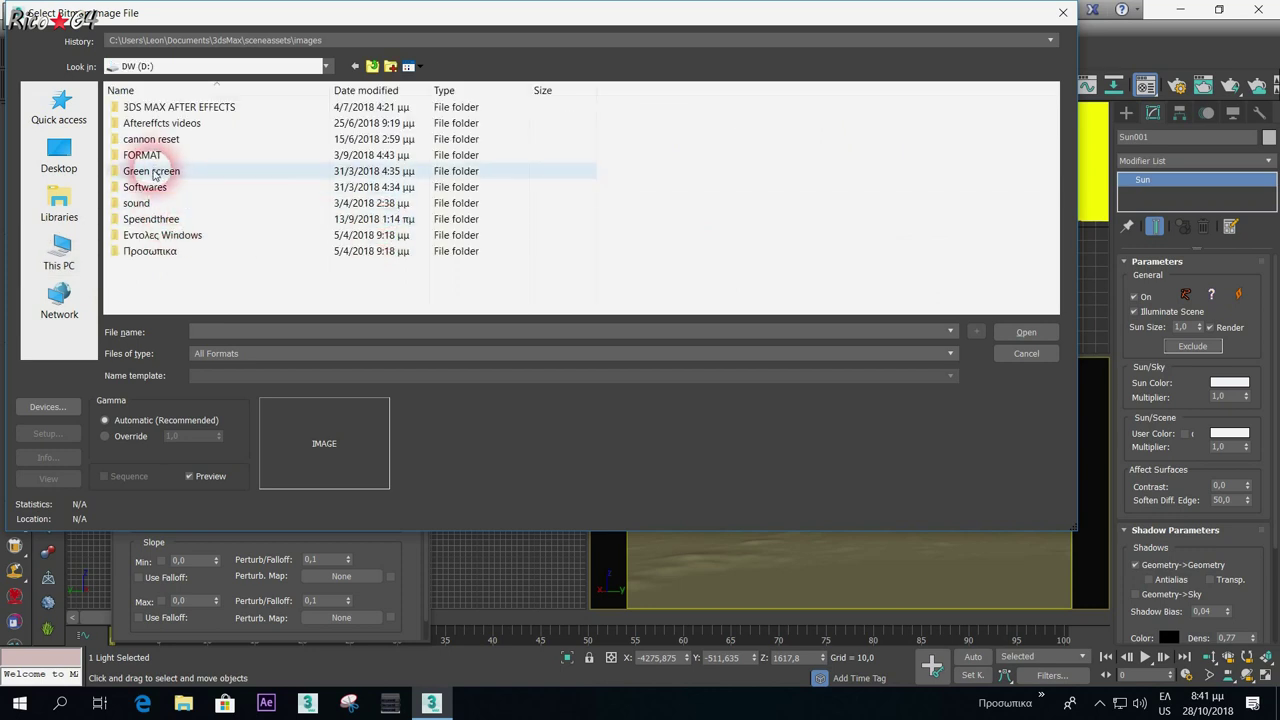
double_click(145, 187)
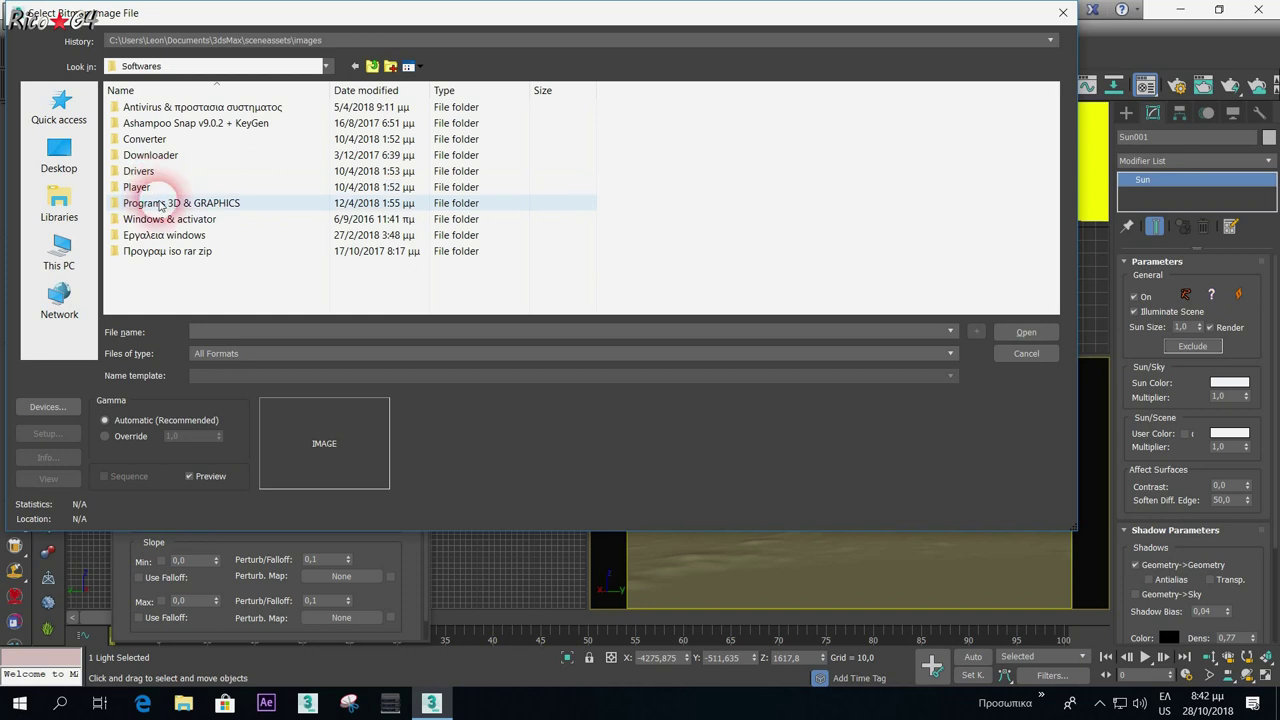
double_click(160, 205)
double_click(152, 124)
scroll(190, 243, down, 3)
double_click(163, 283)
click(157, 143)
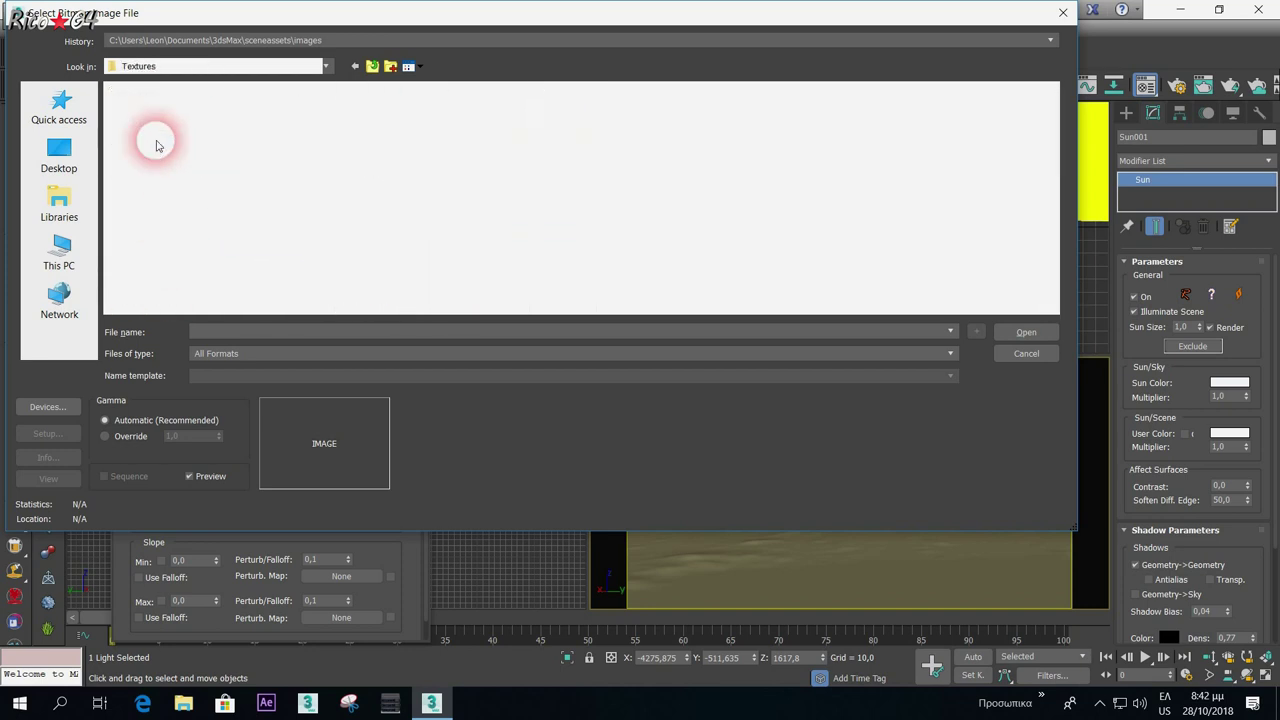
double_click(157, 143)
scroll(726, 215, down, 2)
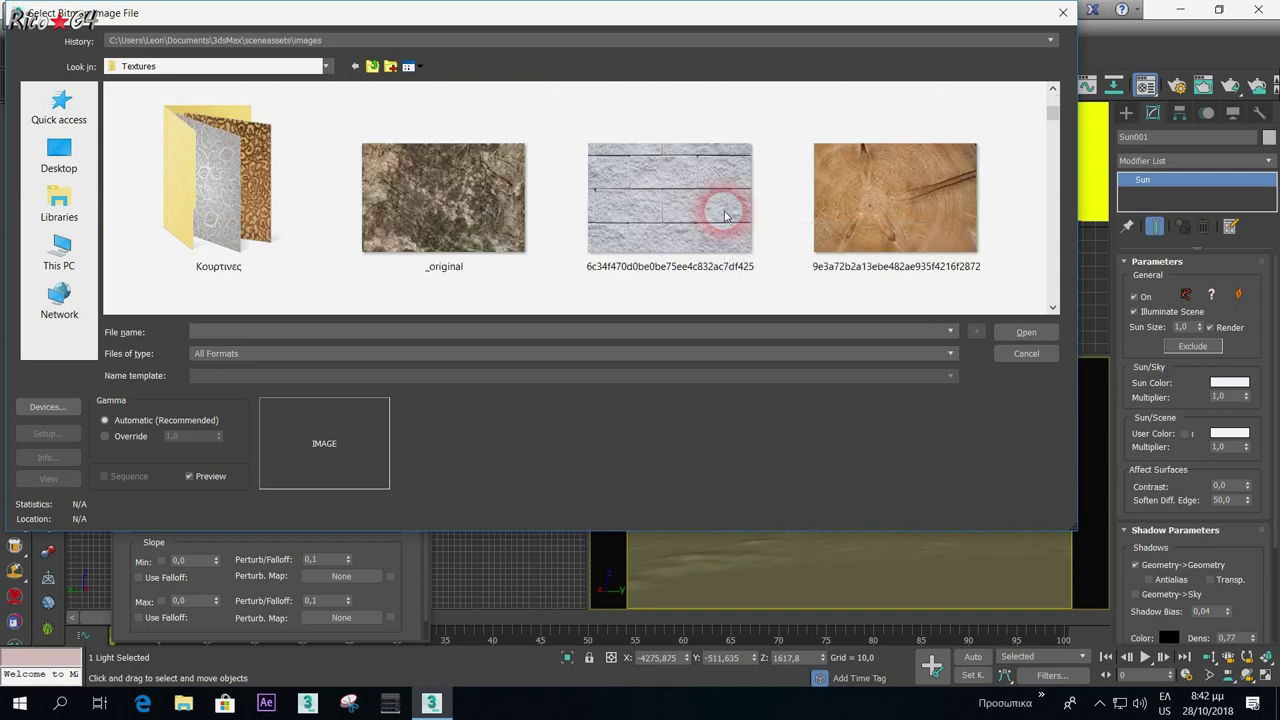
click(494, 220)
double_click(443, 214)
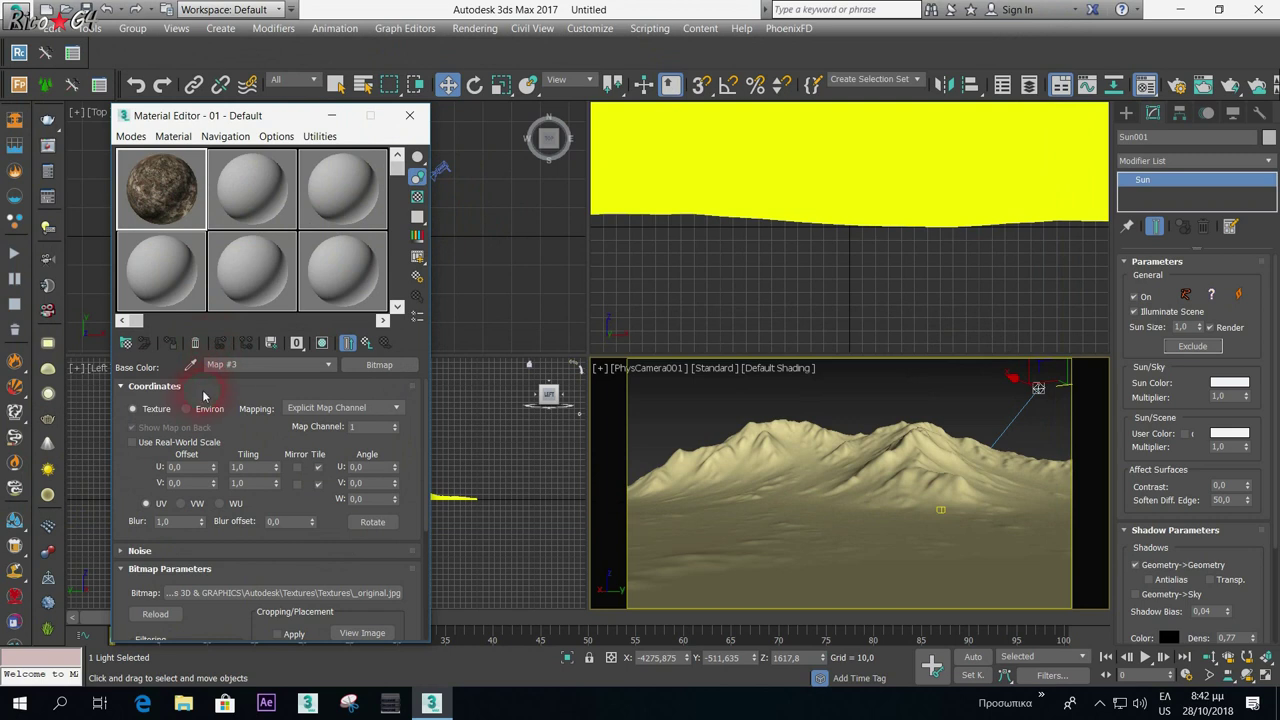
- Set the rock bitmap's tiling to U 3.6, V 2.2, then return to the parent maps
drag(280, 576, 278, 557)
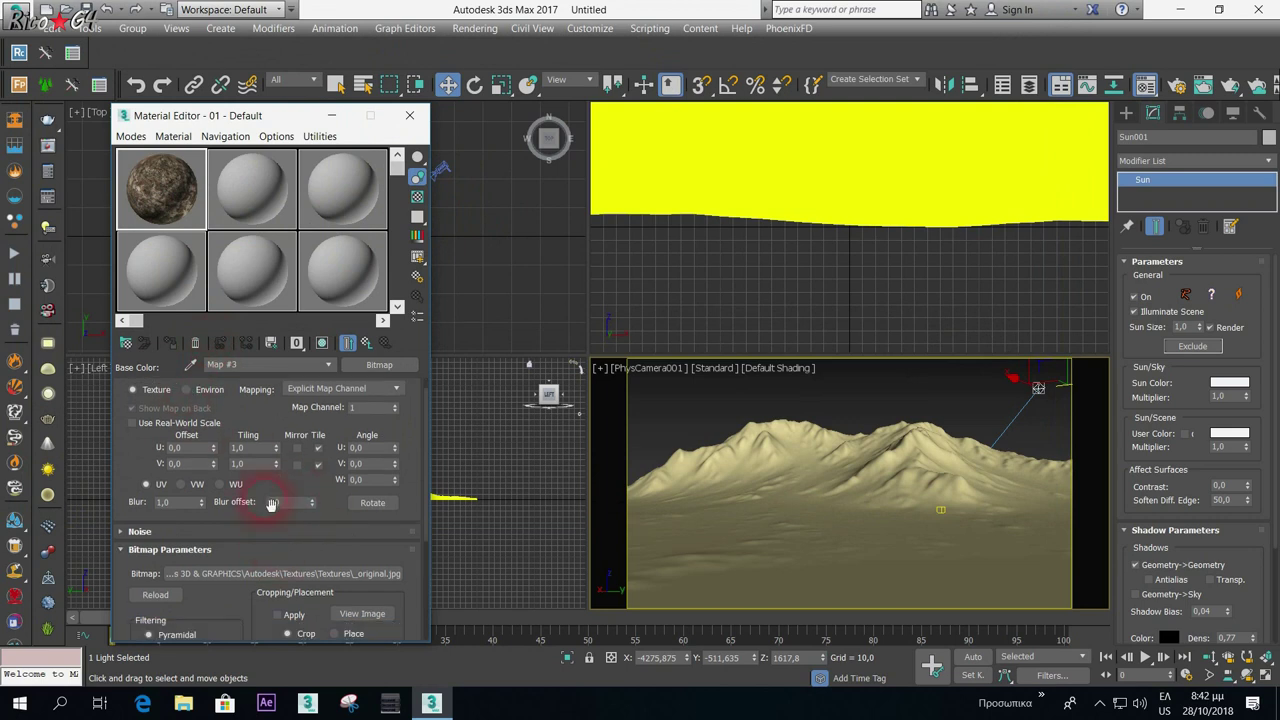
click(321, 343)
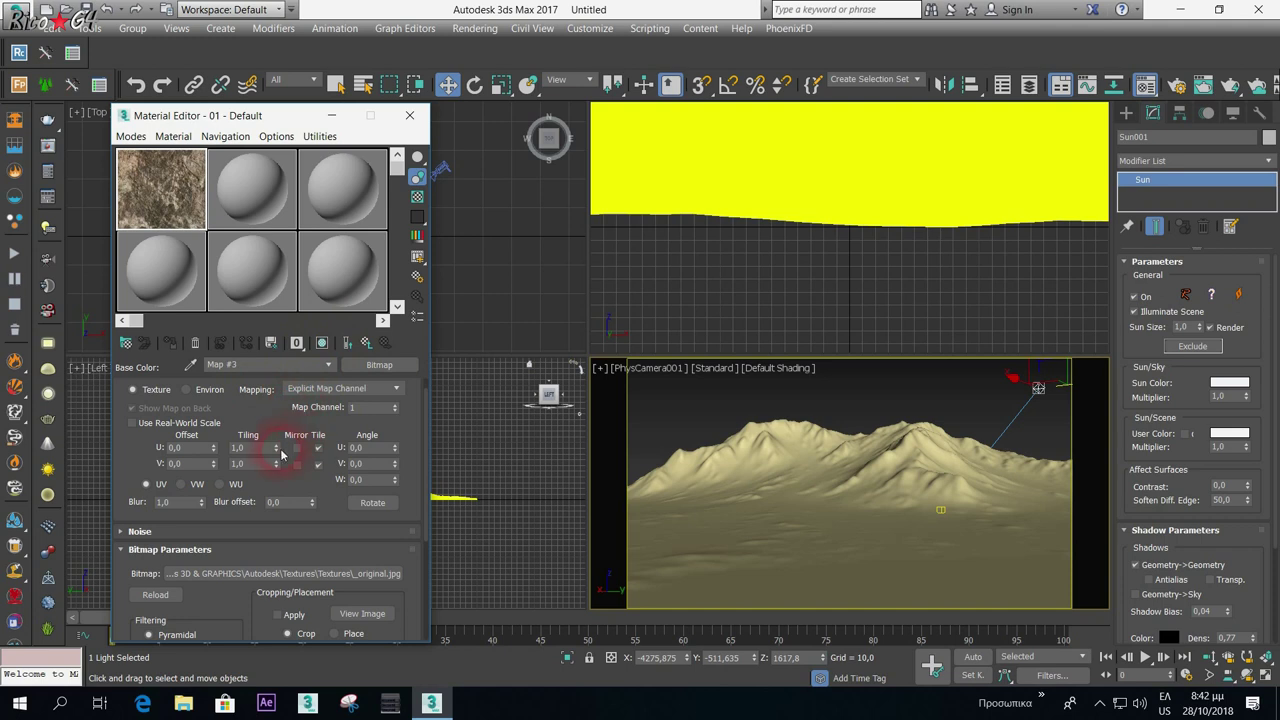
drag(287, 449, 288, 442)
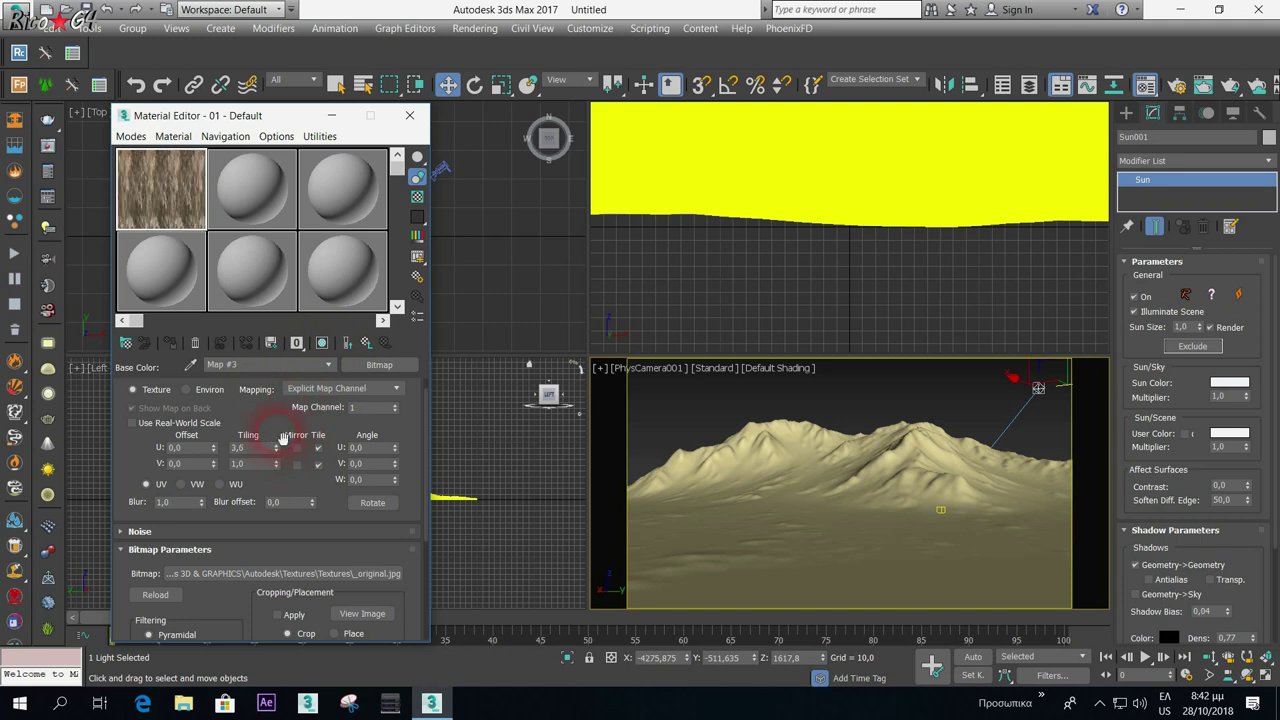
drag(278, 467, 286, 477)
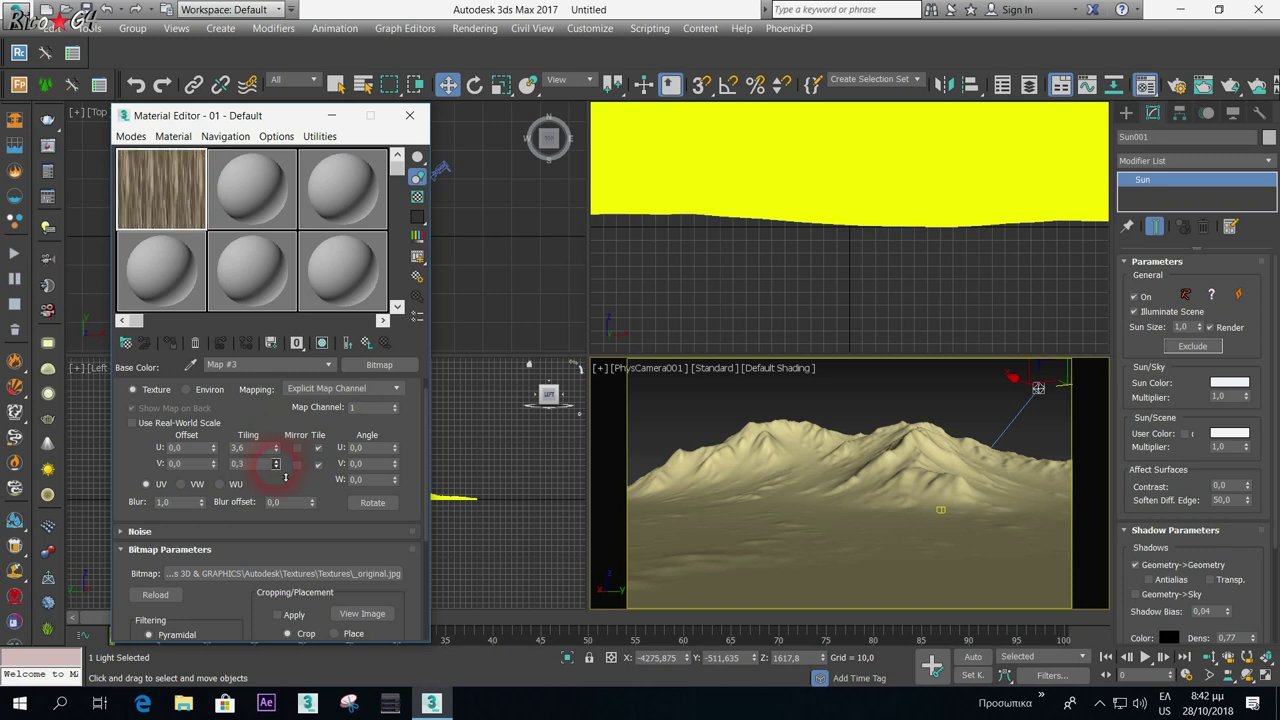
drag(285, 469, 284, 464)
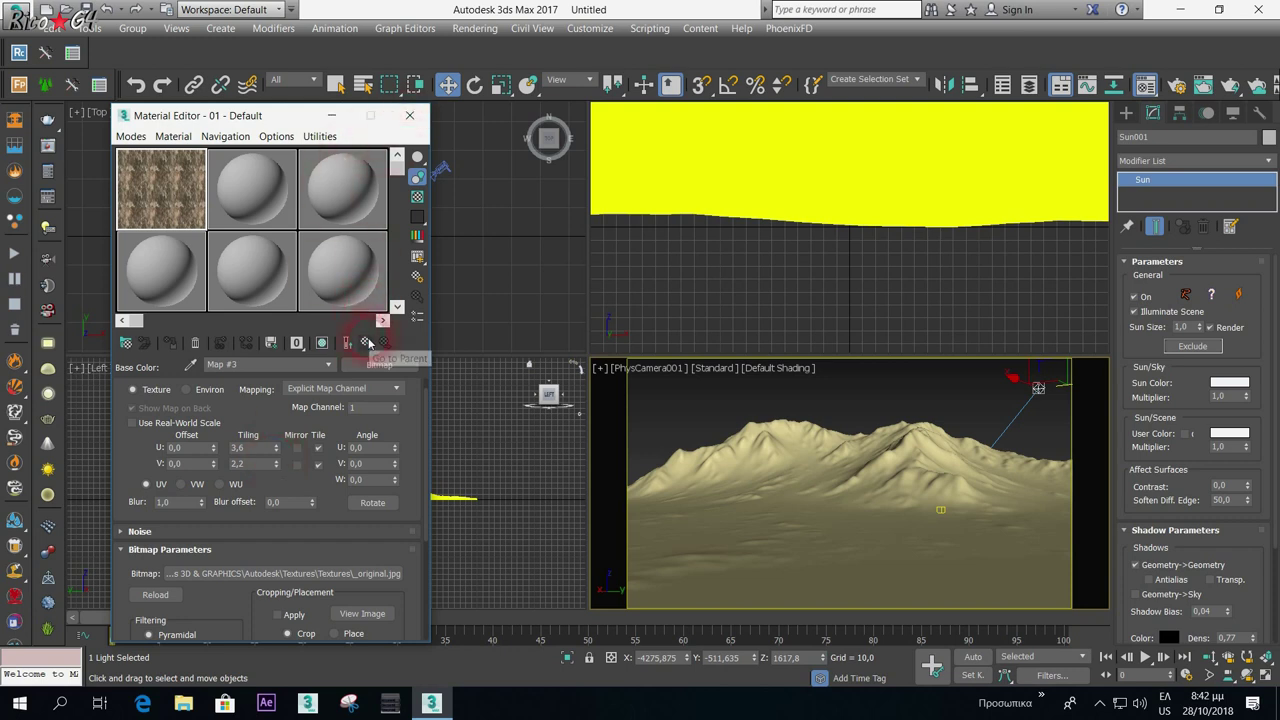
click(349, 343)
click(368, 343)
- Make the composite's Map 2 a DreamScape: Terrain layer with a Noise map as its colour
click(290, 462)
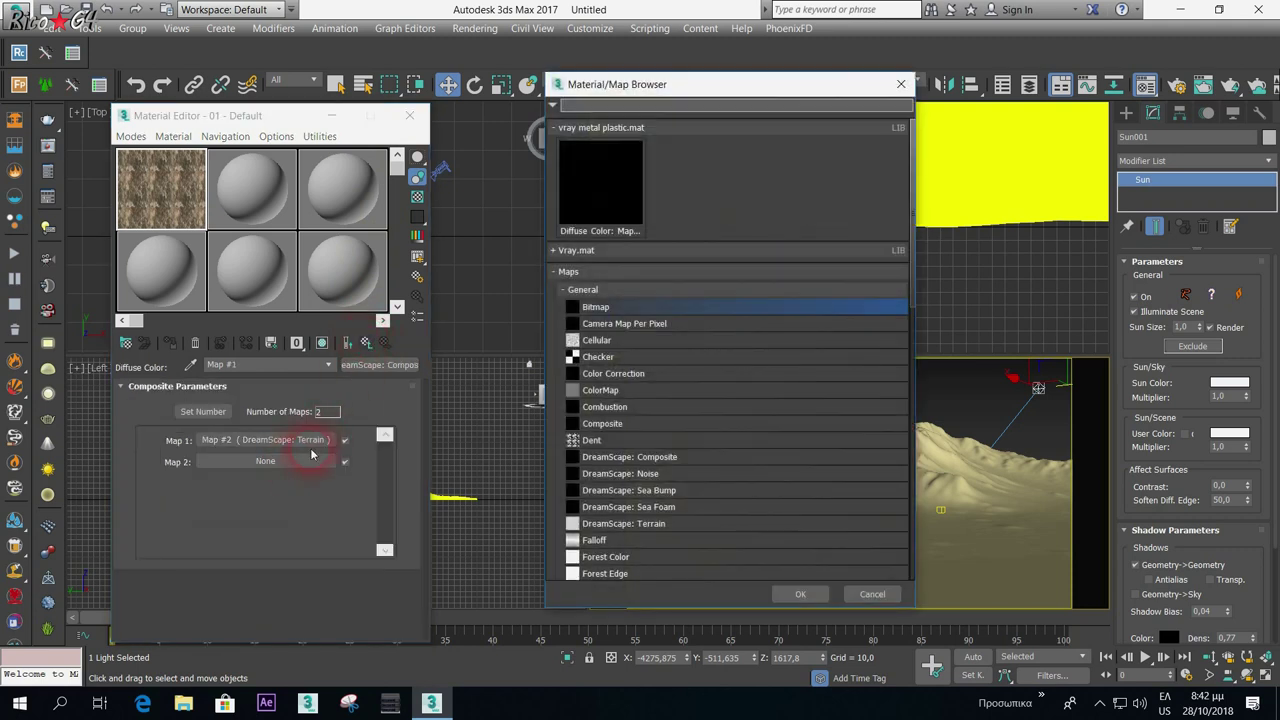
click(641, 525)
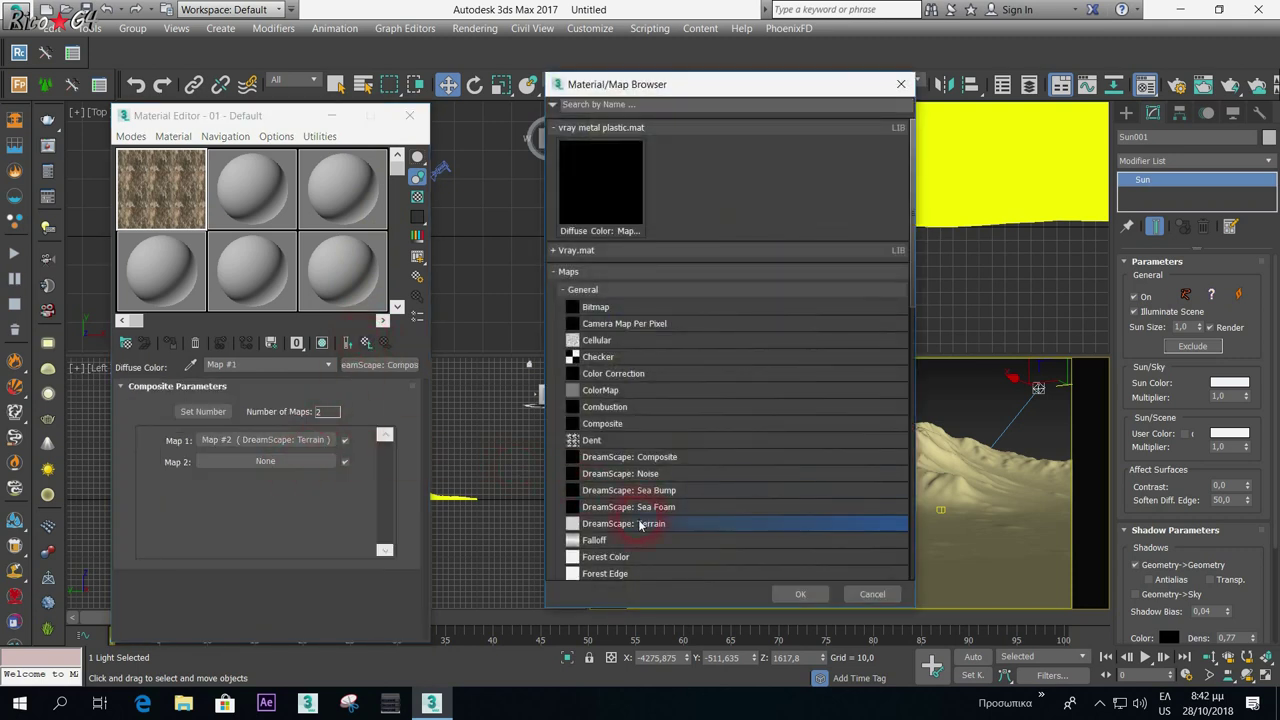
click(802, 594)
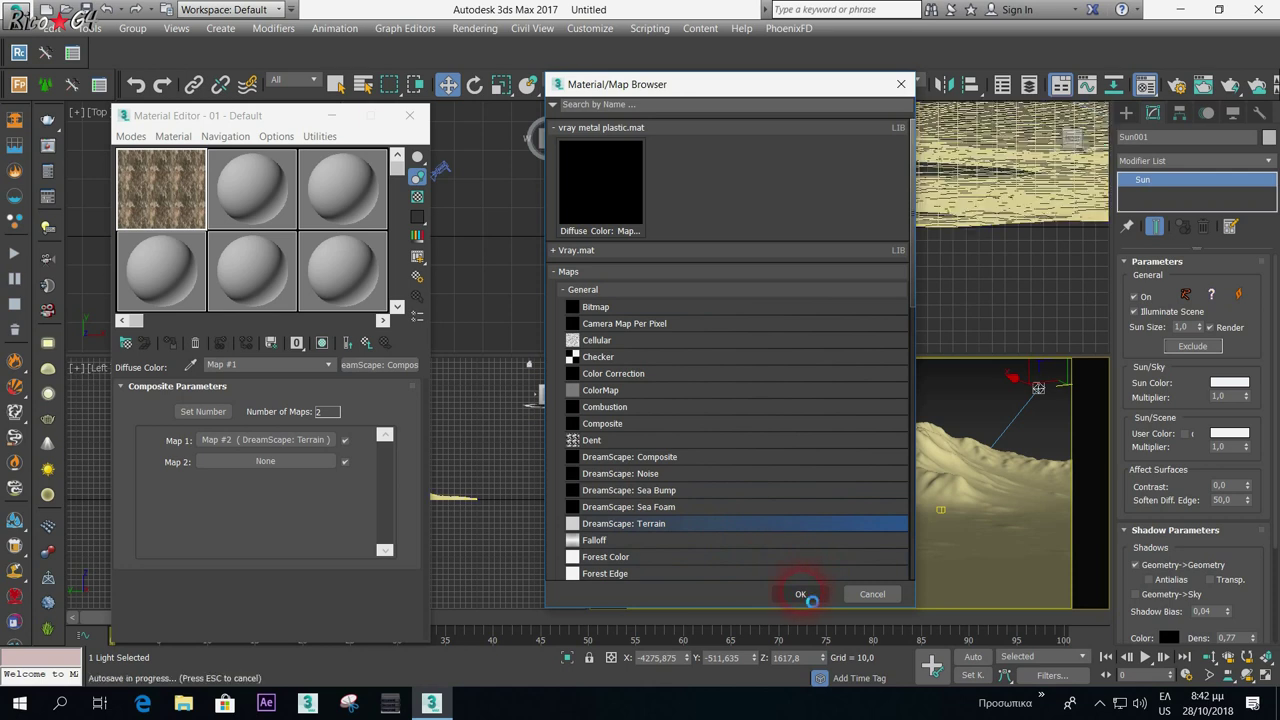
click(340, 420)
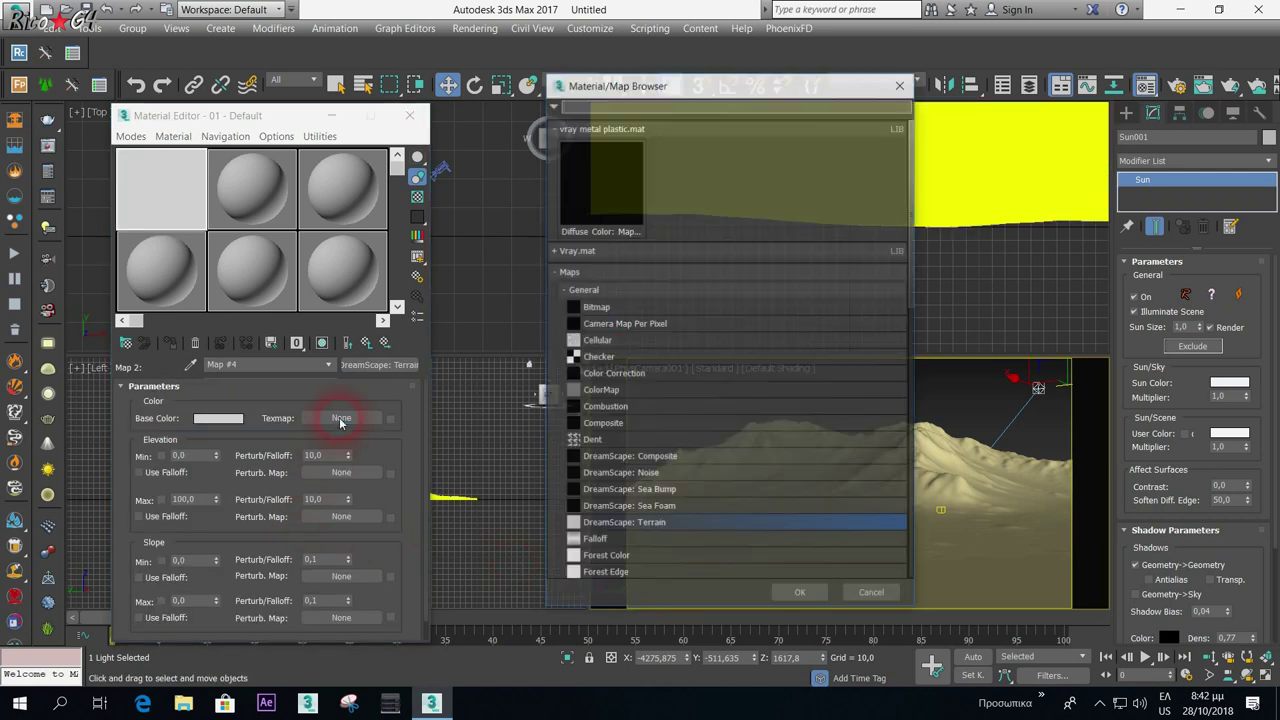
scroll(635, 548, down, 1)
scroll(650, 525, down, 2)
scroll(650, 505, down, 1)
scroll(630, 470, down, 1)
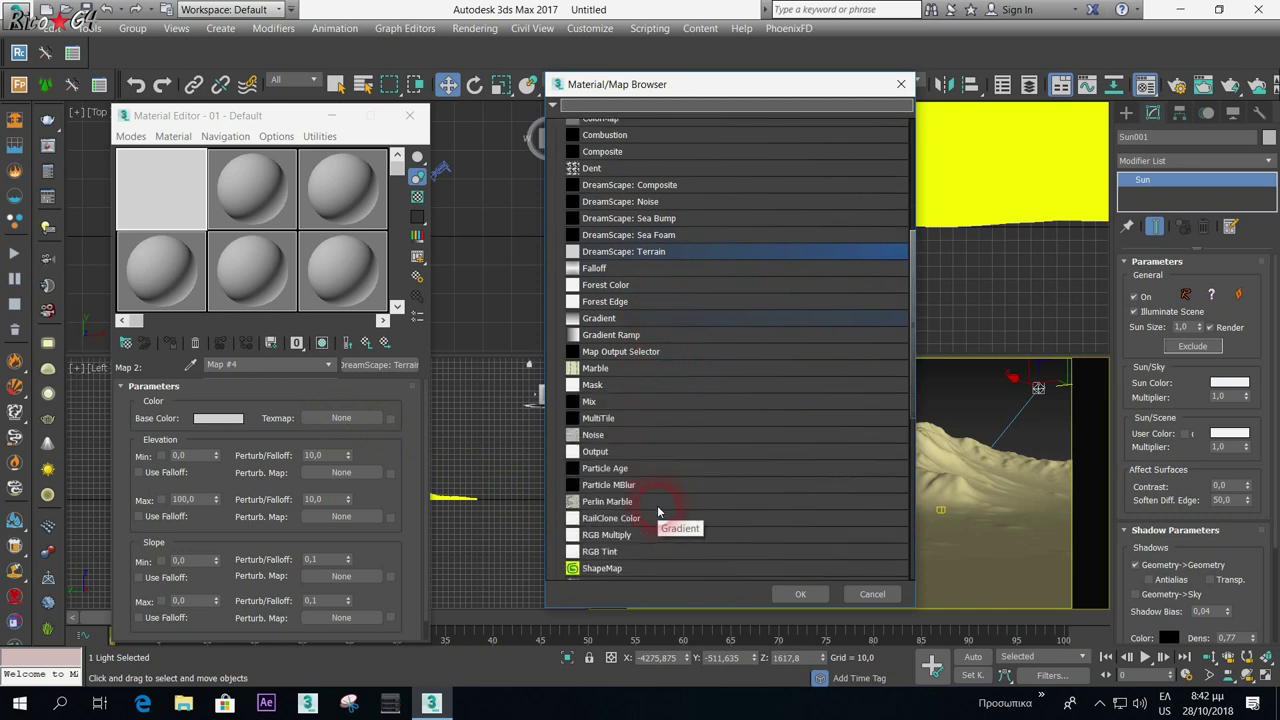
double_click(605, 440)
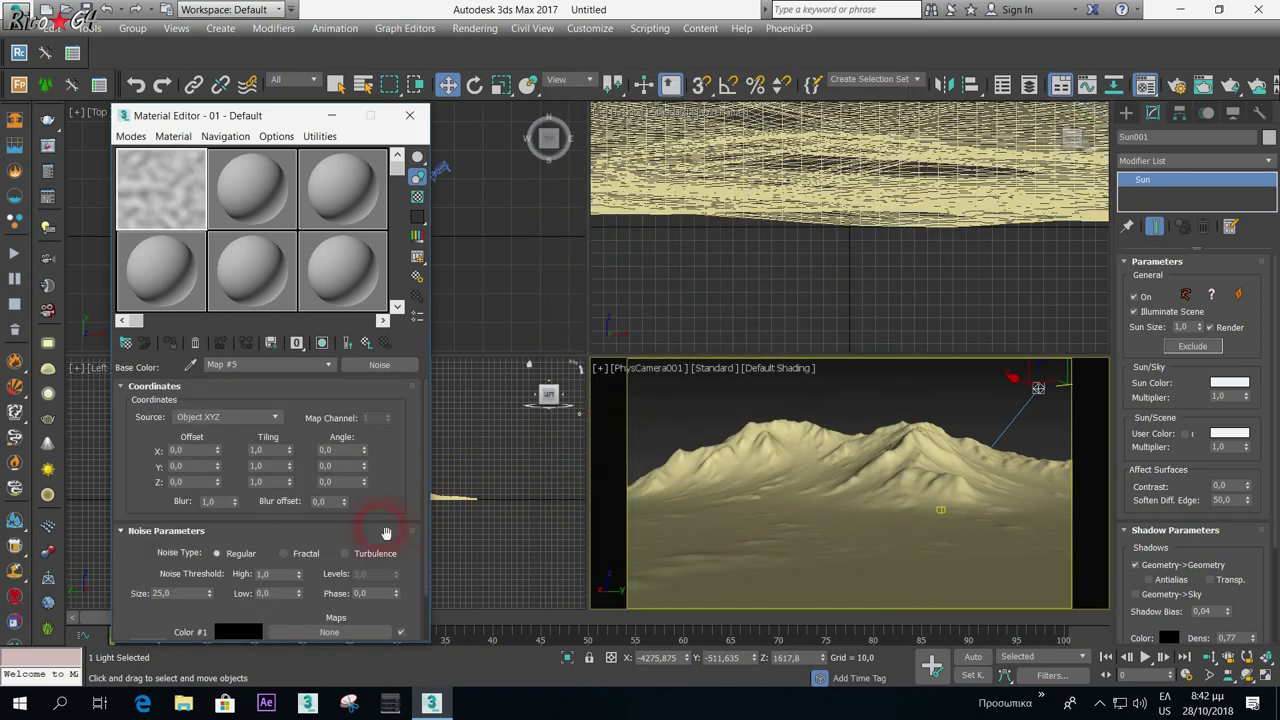
- Switch the noise to Fractal and lighten Color #1 to light grey (227)
click(283, 554)
drag(285, 122, 329, 60)
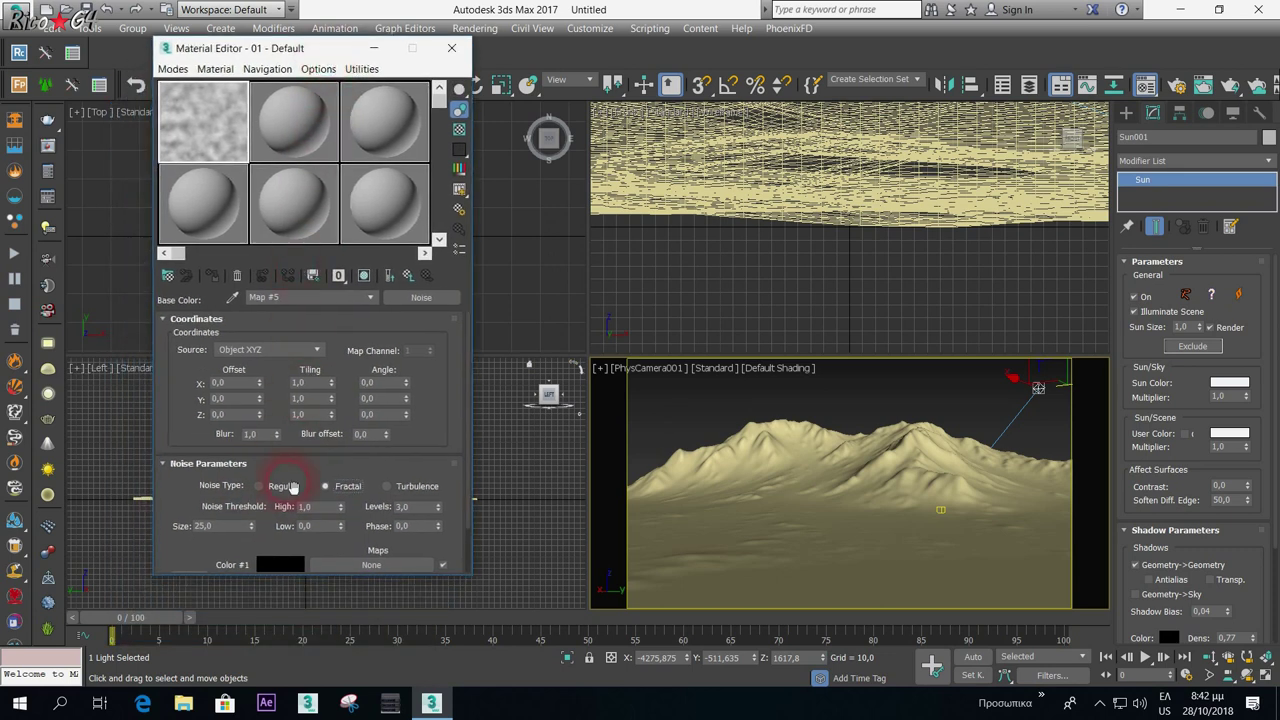
scroll(292, 553, down, 1)
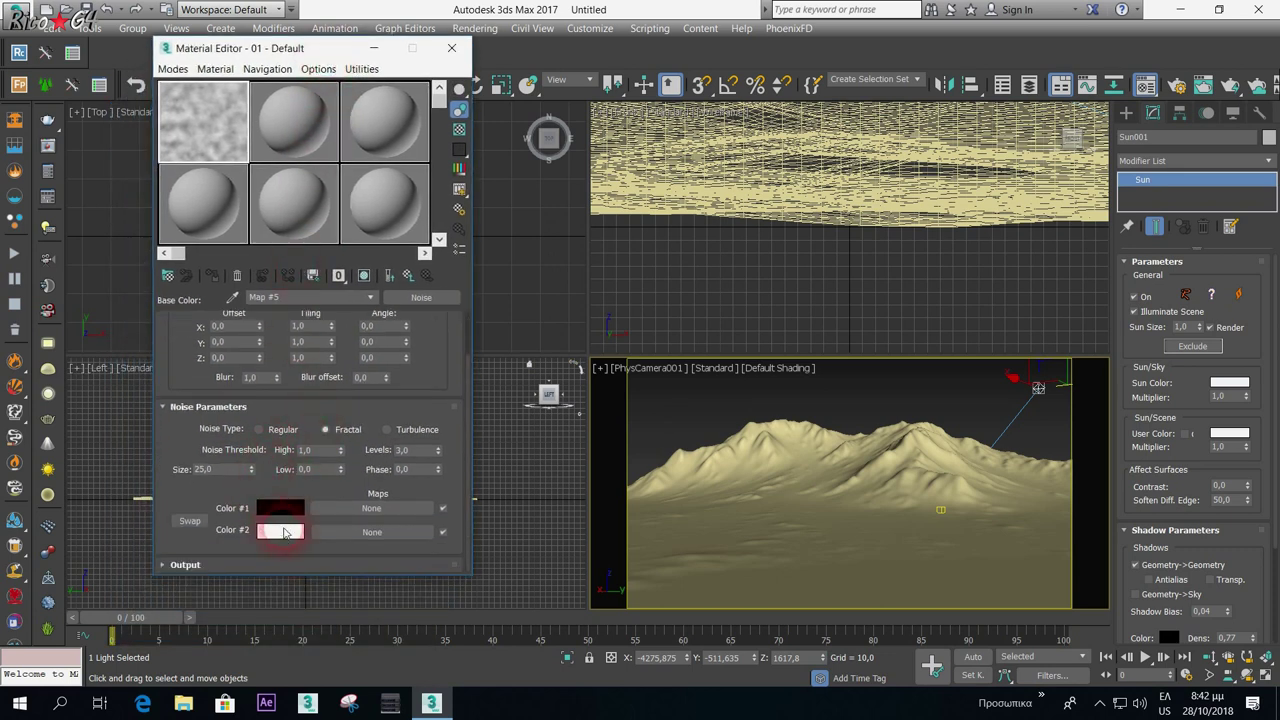
click(282, 510)
drag(440, 98, 440, 207)
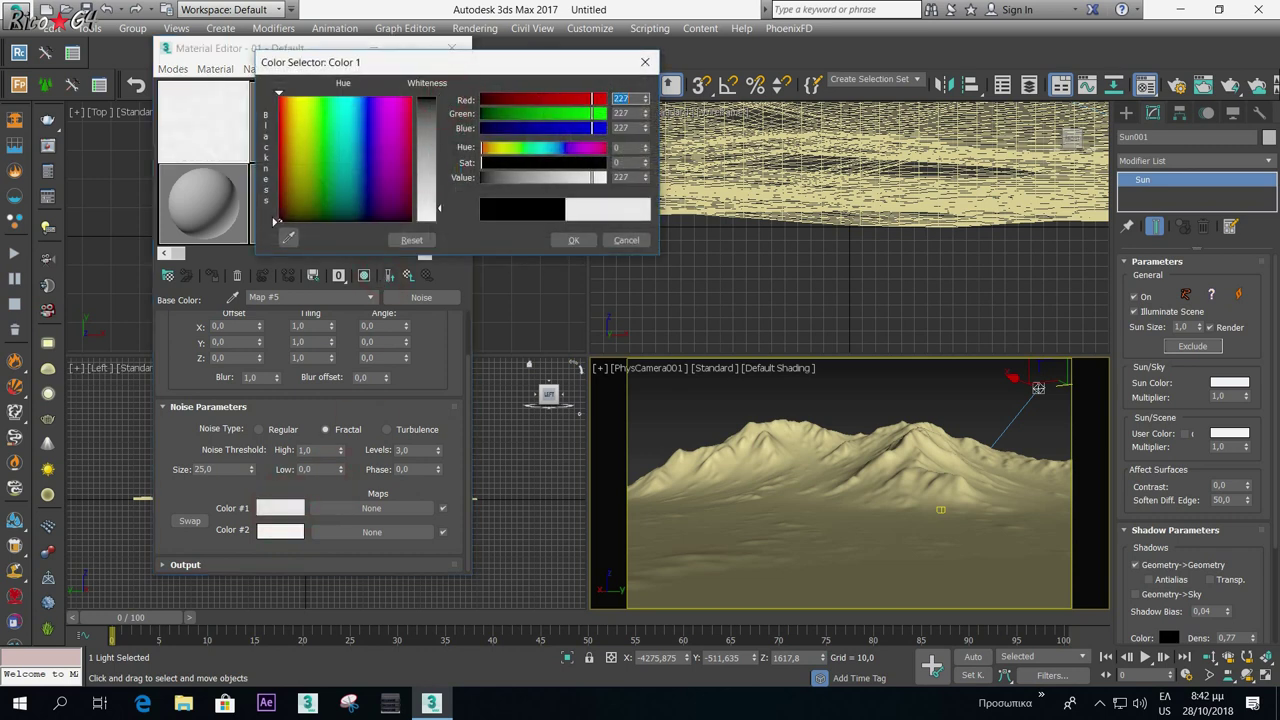
click(573, 240)
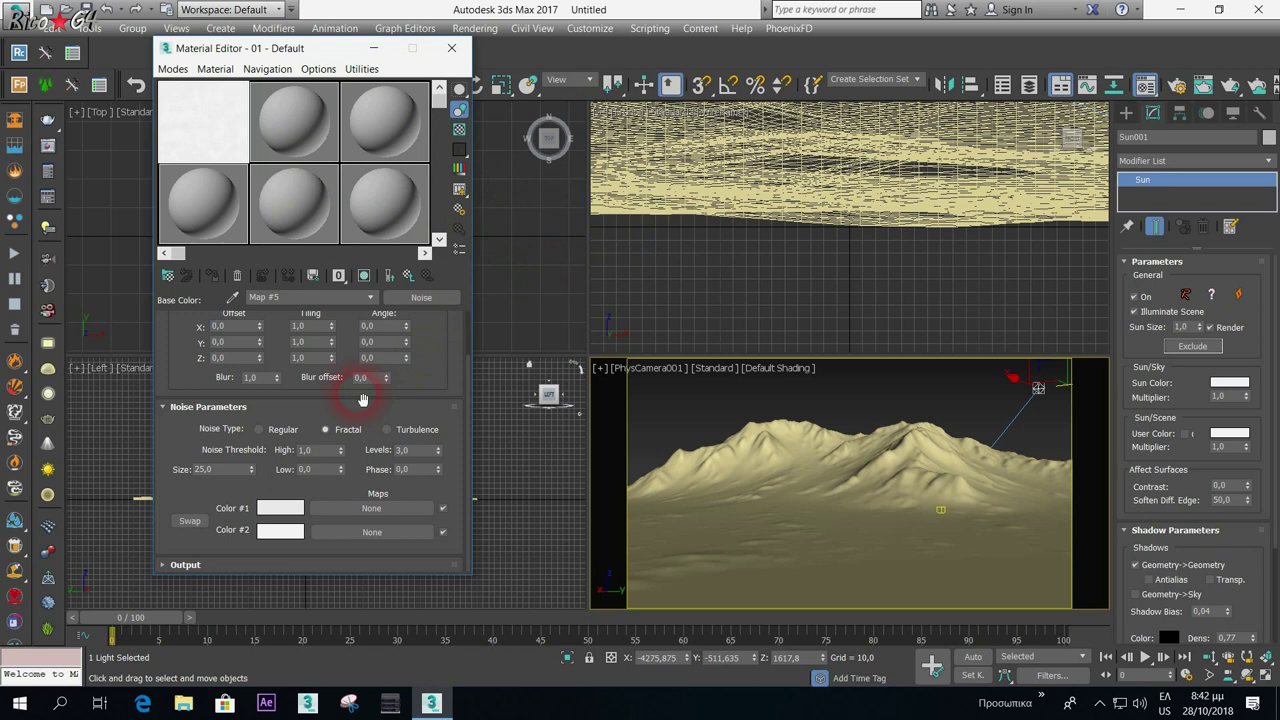
drag(363, 399, 365, 416)
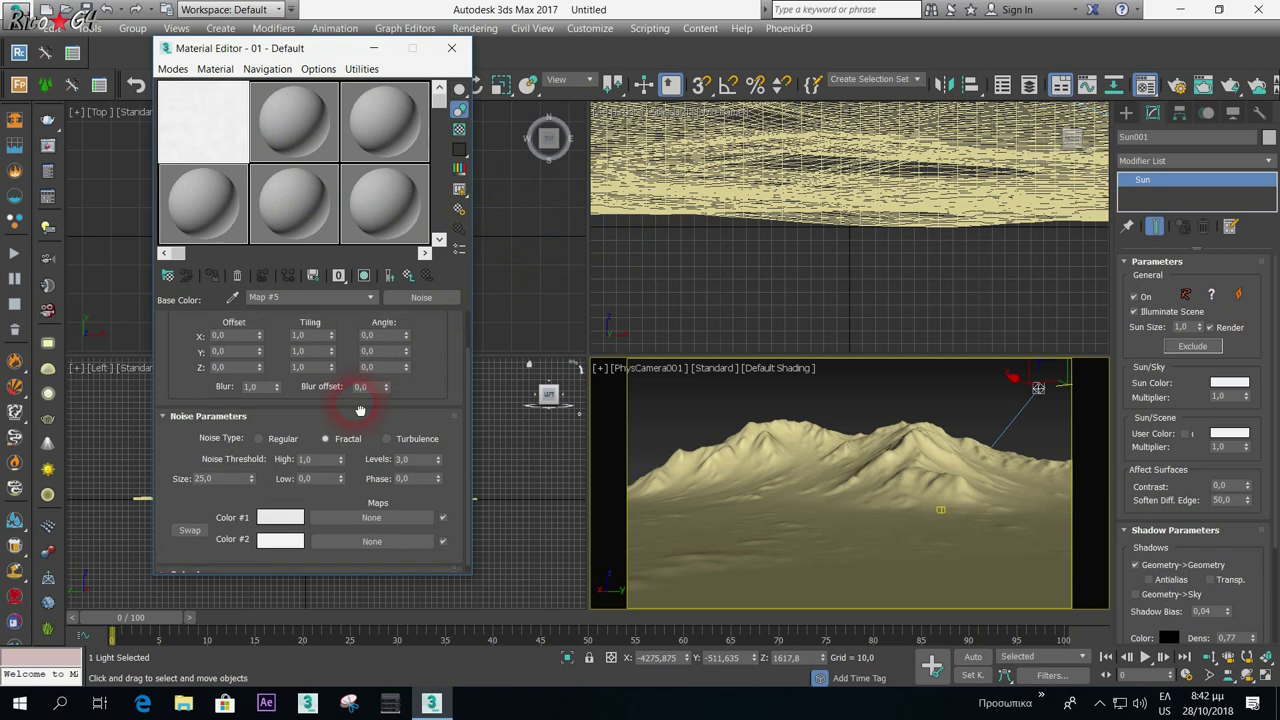
- Enable Slope Max at 40 and set Elevation Max to 5000 on the second terrain layer
click(406, 276)
click(203, 512)
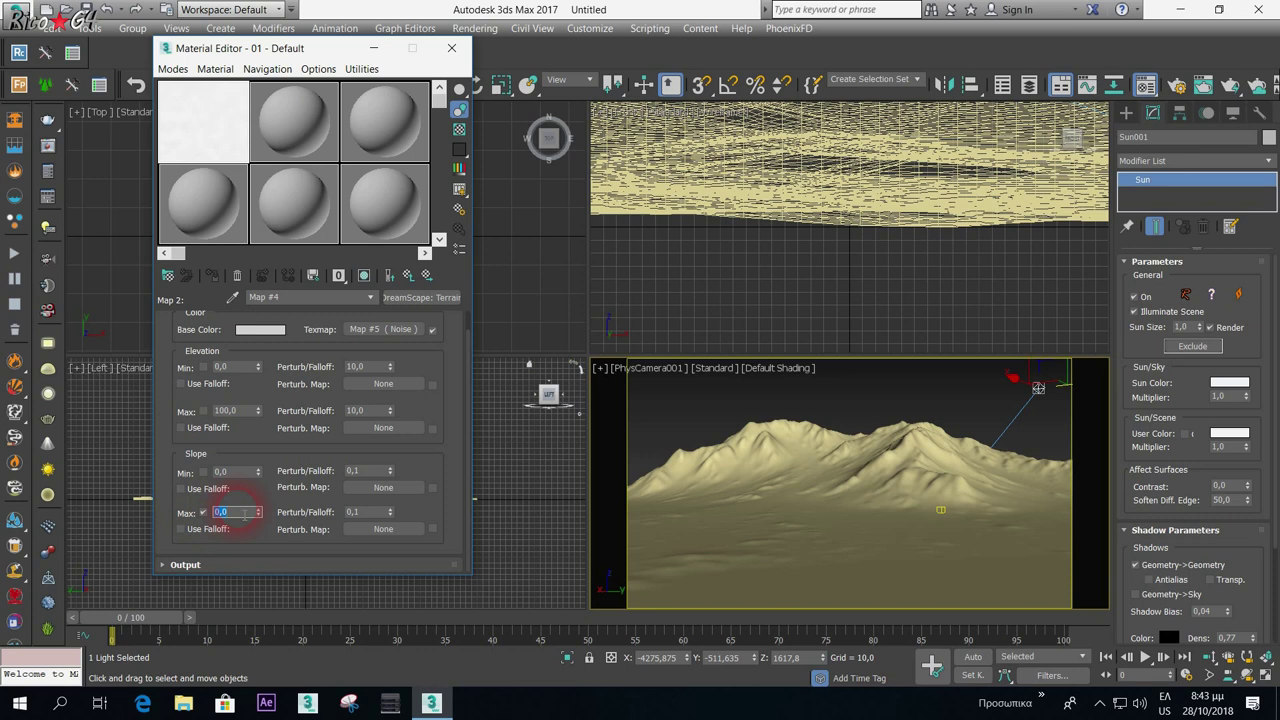
text(40)
click(236, 422)
text(5)
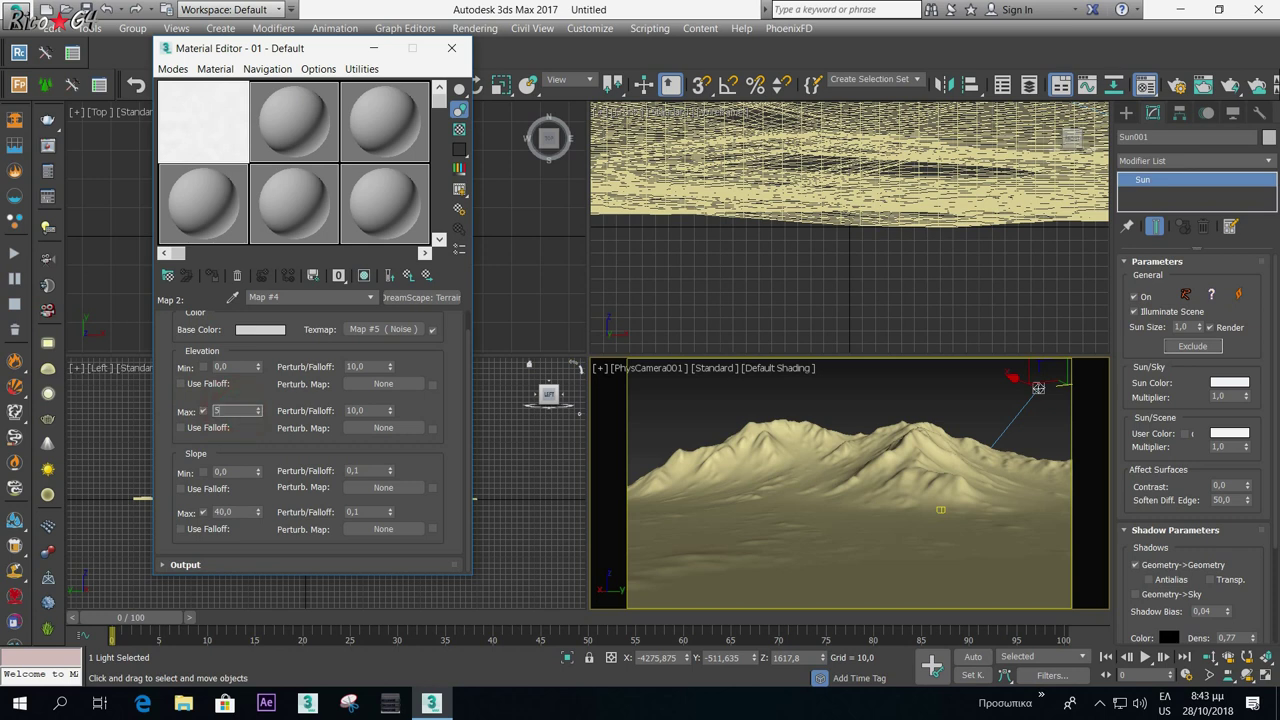
click(246, 426)
- Turn on Show End Result and go back up to the material's top-level Maps rollout
click(405, 275)
click(390, 276)
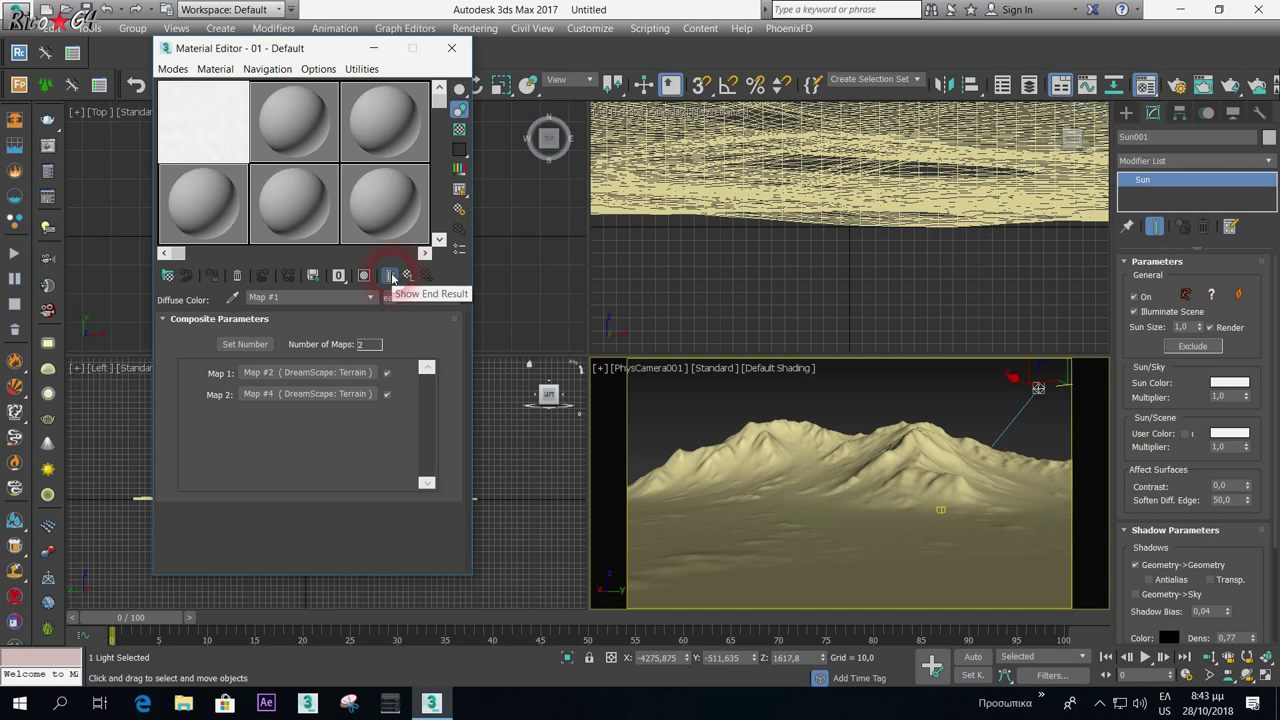
click(407, 275)
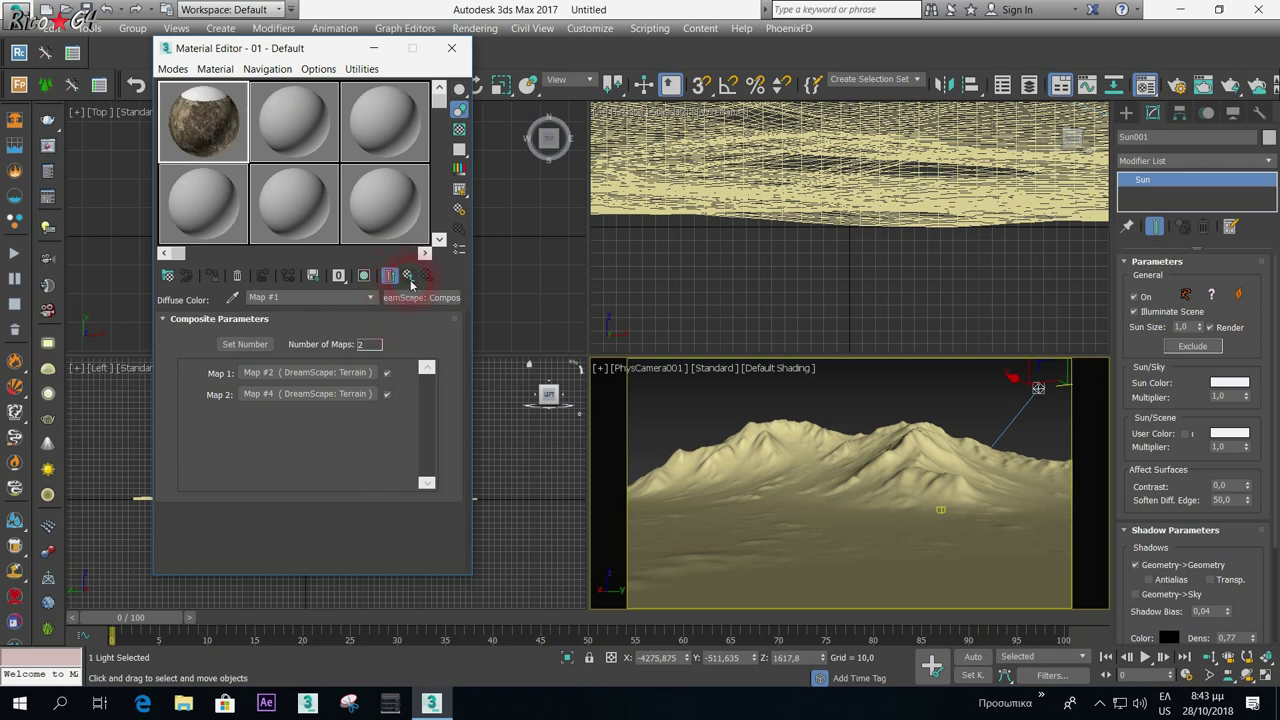
drag(336, 485, 357, 186)
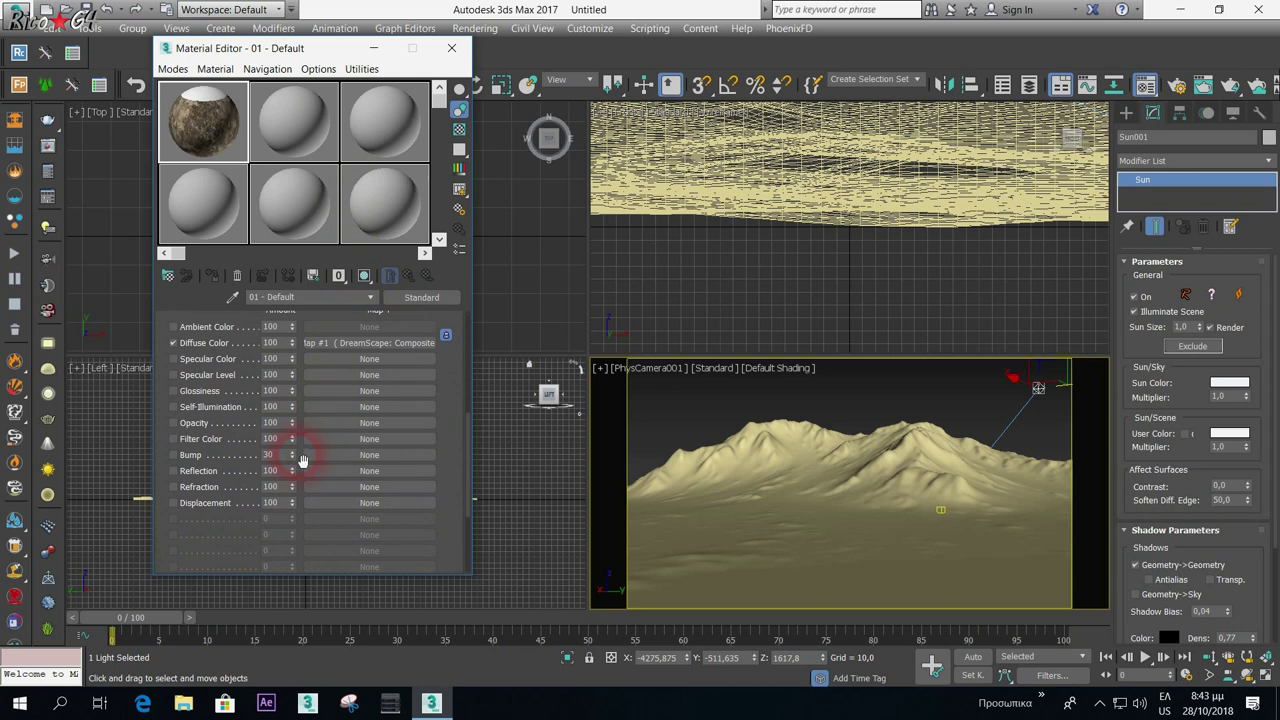
- Put a DreamScape: Composite in Bump, with Map 1 a DreamScape: Terrain textured by DreamScape: Noise
click(340, 454)
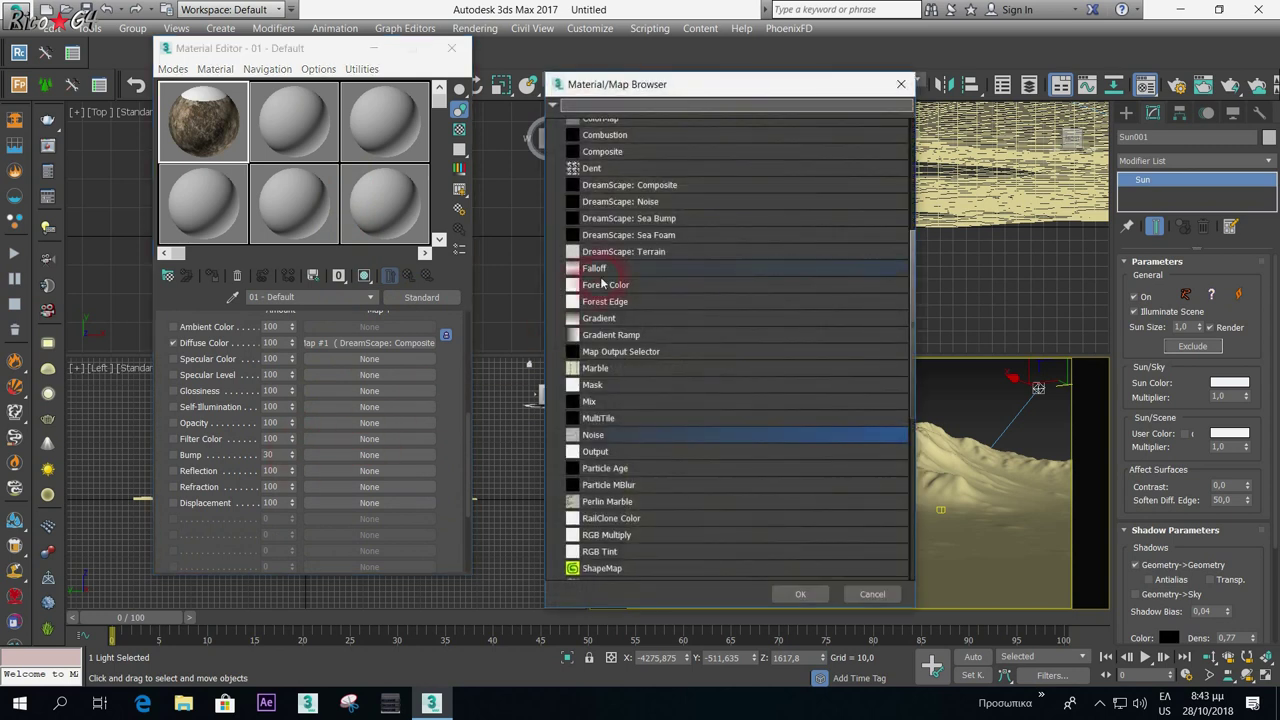
double_click(630, 185)
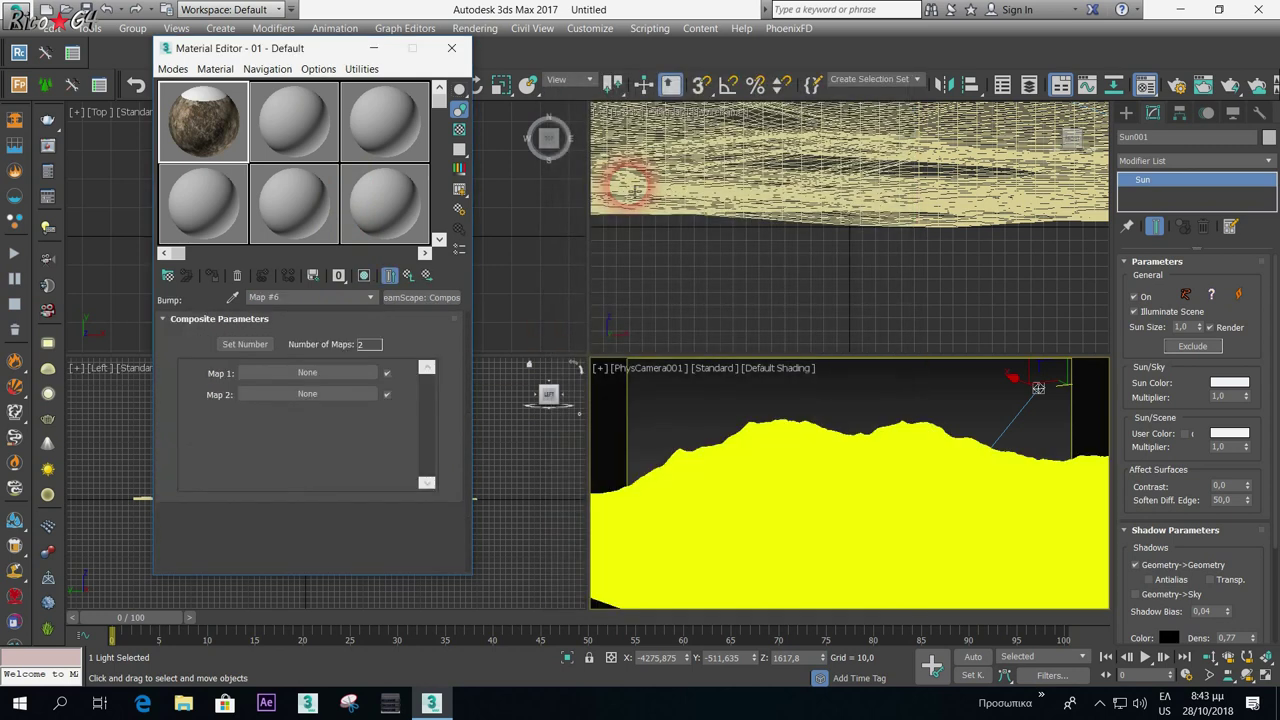
click(336, 374)
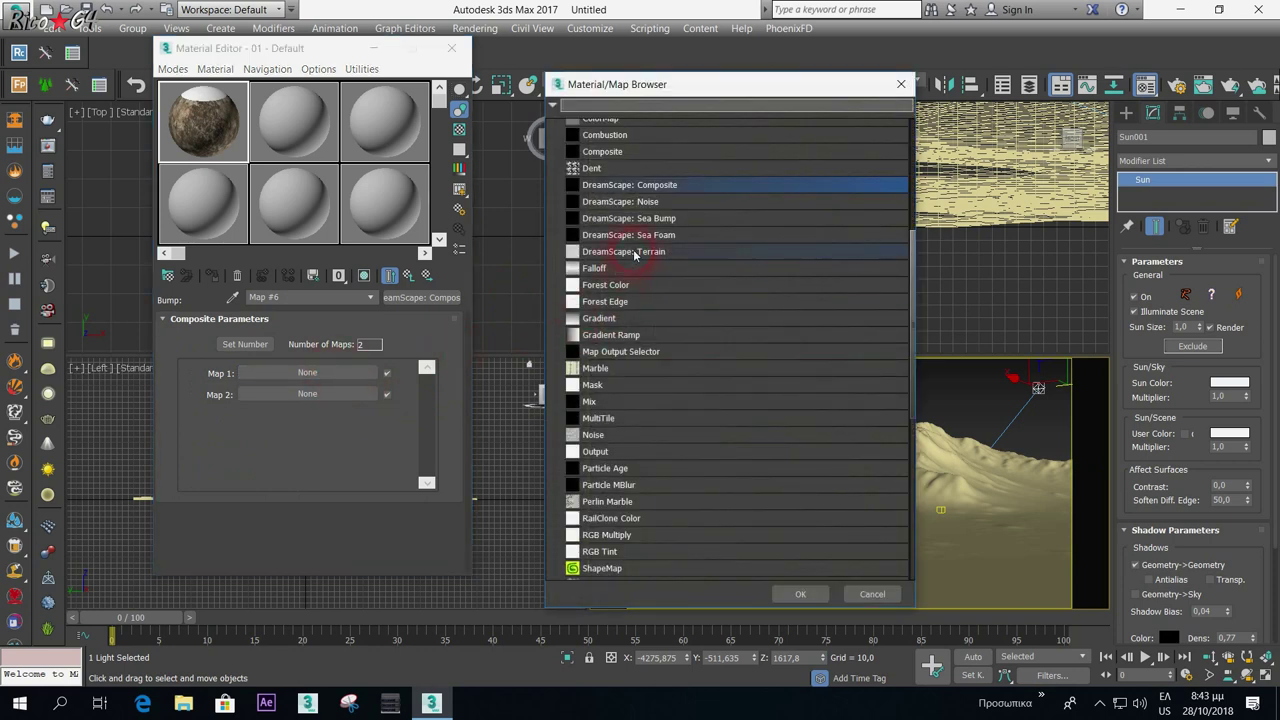
double_click(634, 252)
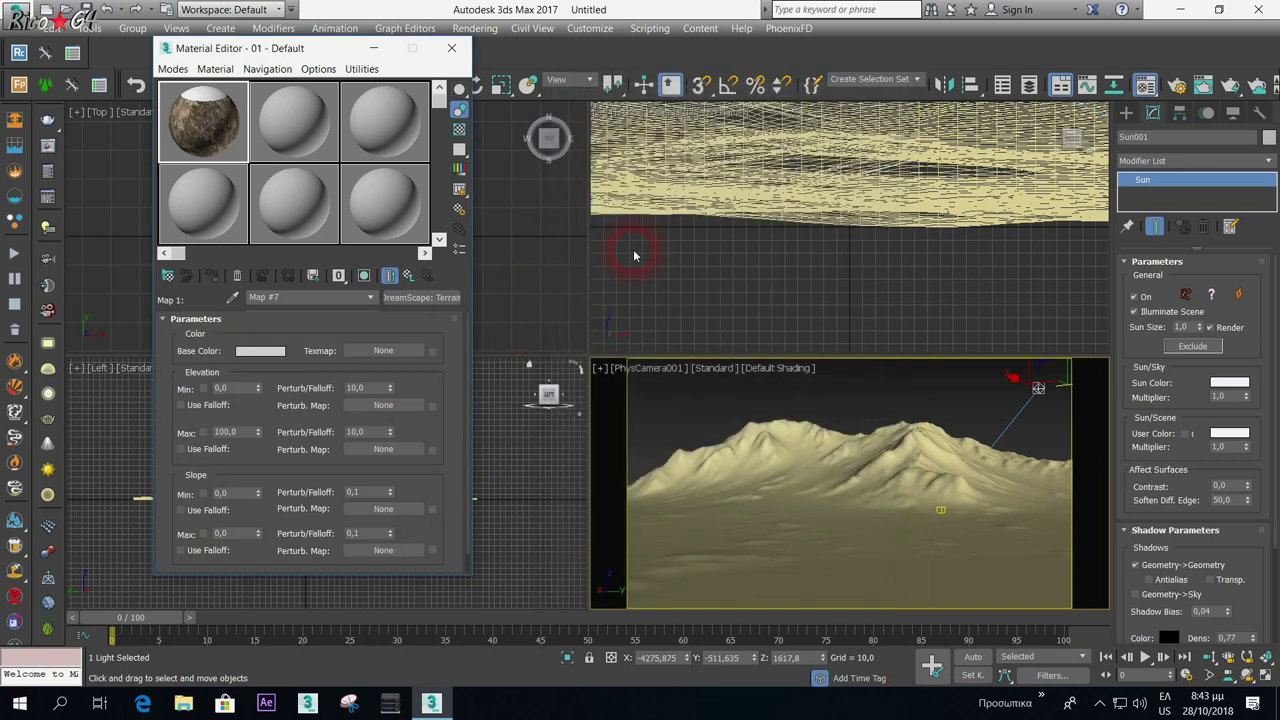
click(383, 351)
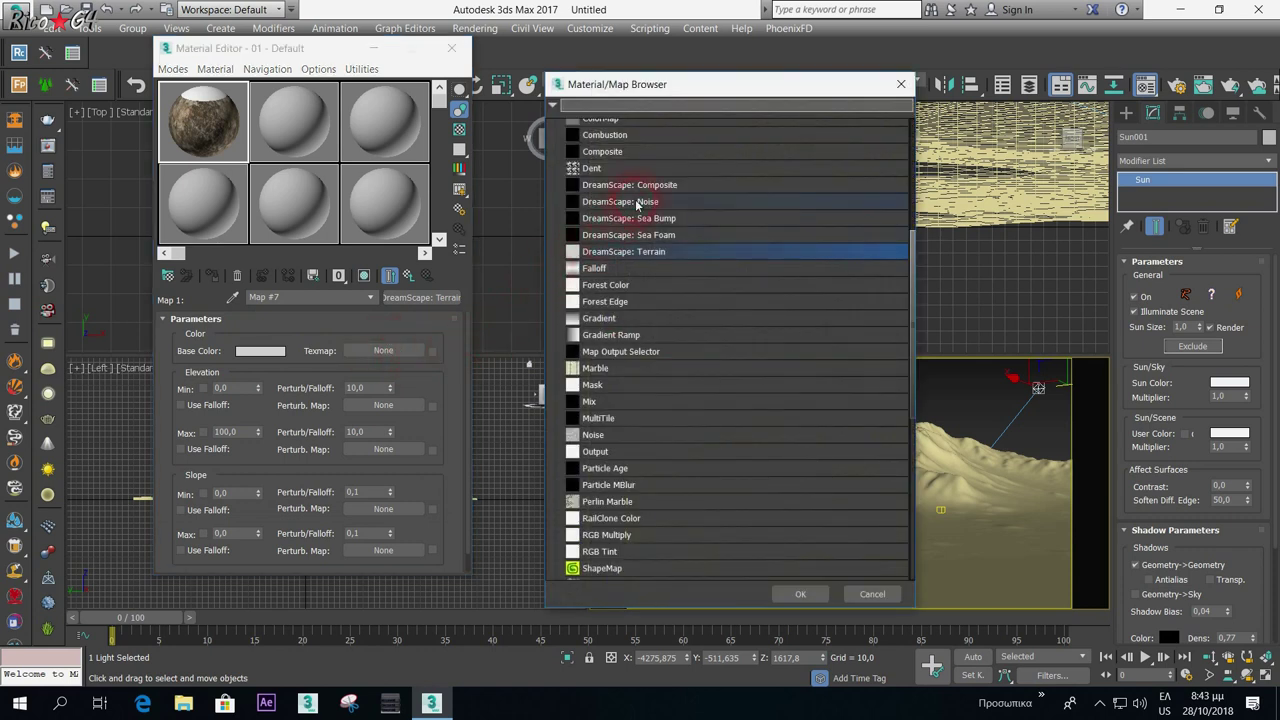
click(637, 202)
double_click(637, 202)
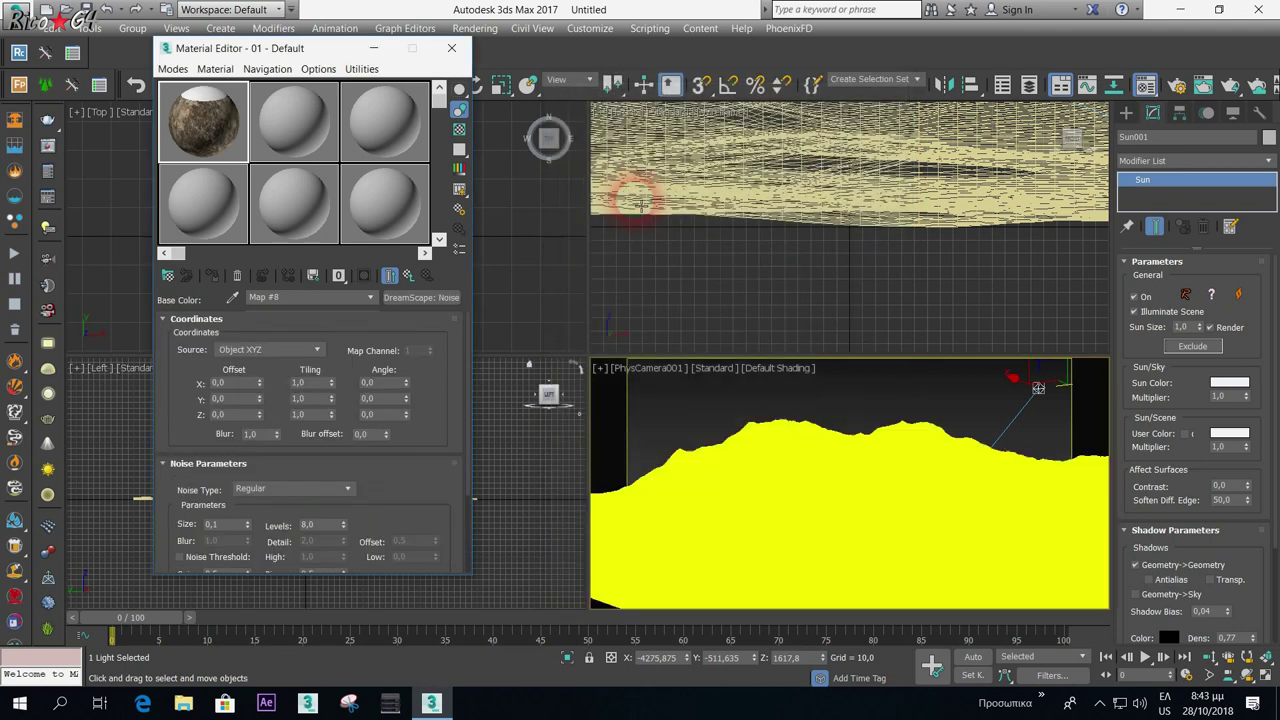
- Set the bump noise to Hetero Terrain with size 500 and a lower blur
scroll(330, 470, down, 1)
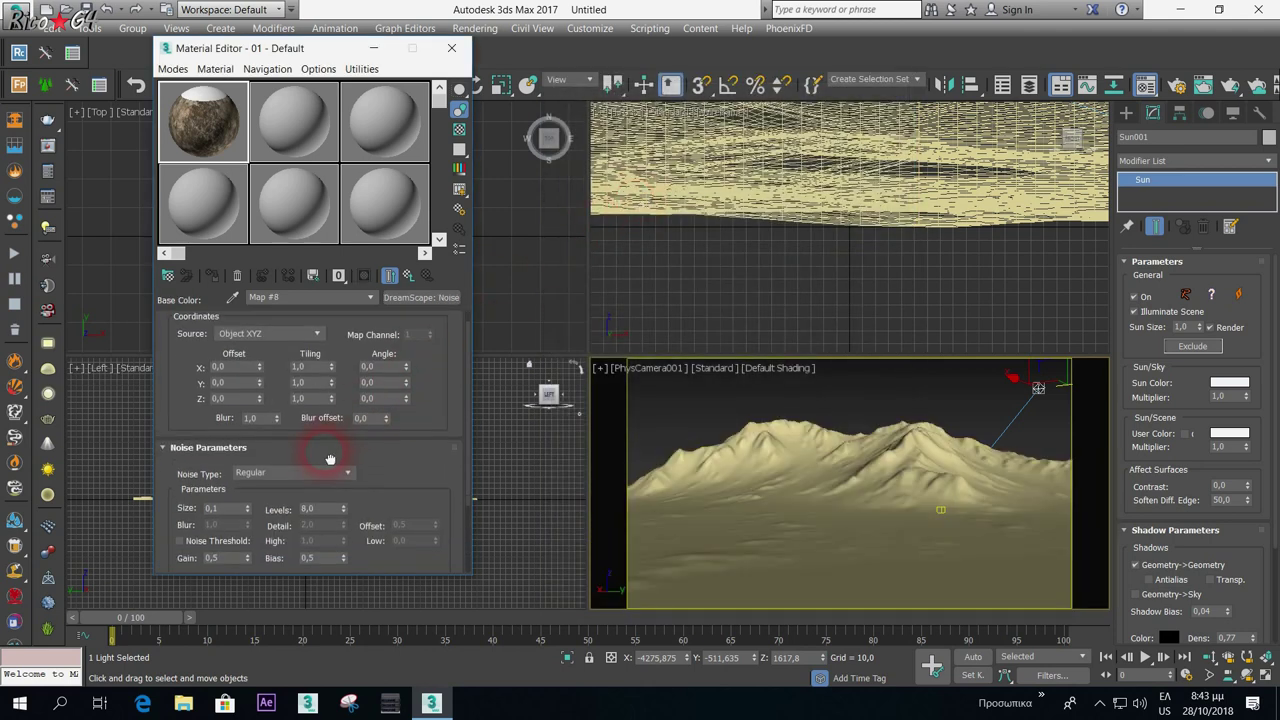
click(347, 467)
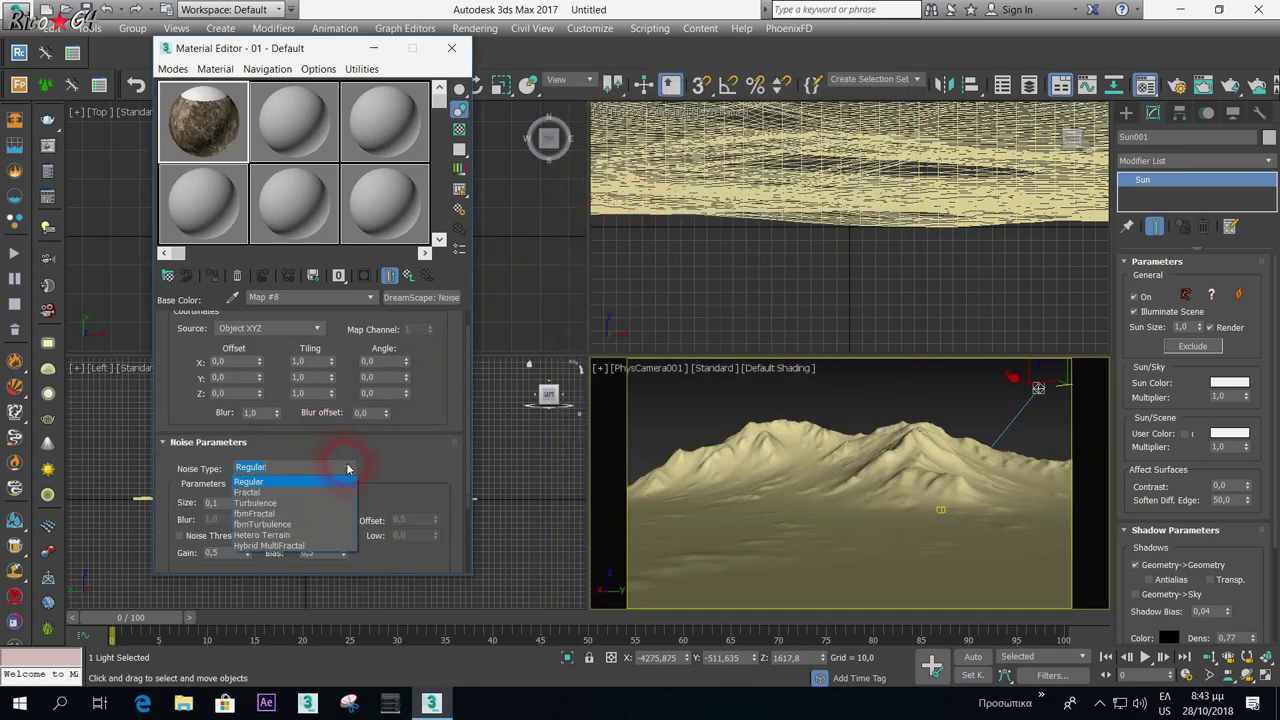
click(295, 538)
text(500)
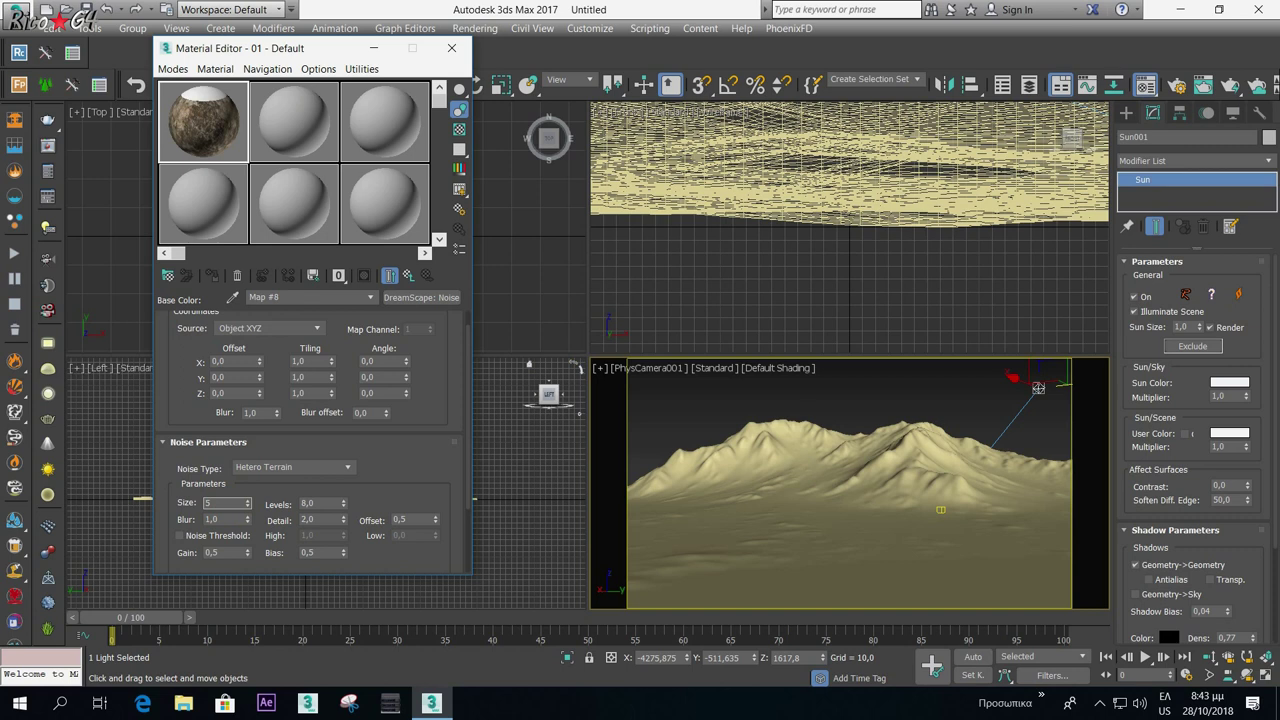
click(223, 521)
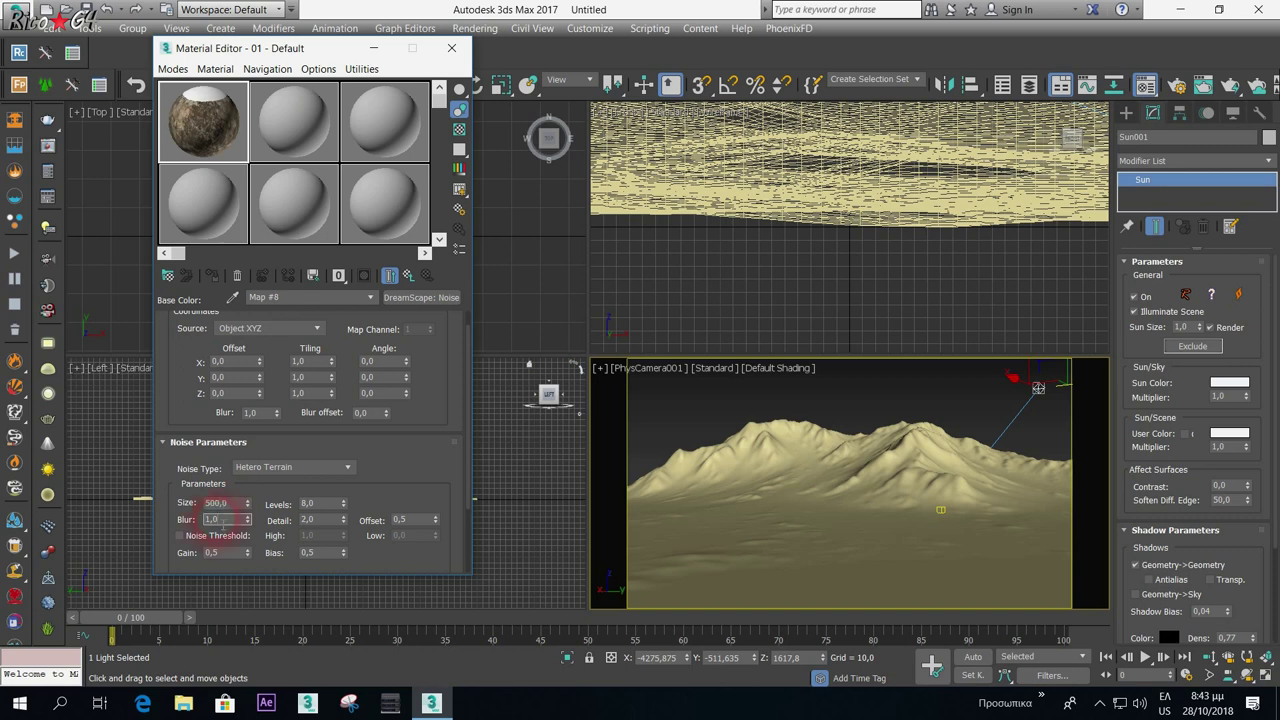
drag(248, 521, 251, 623)
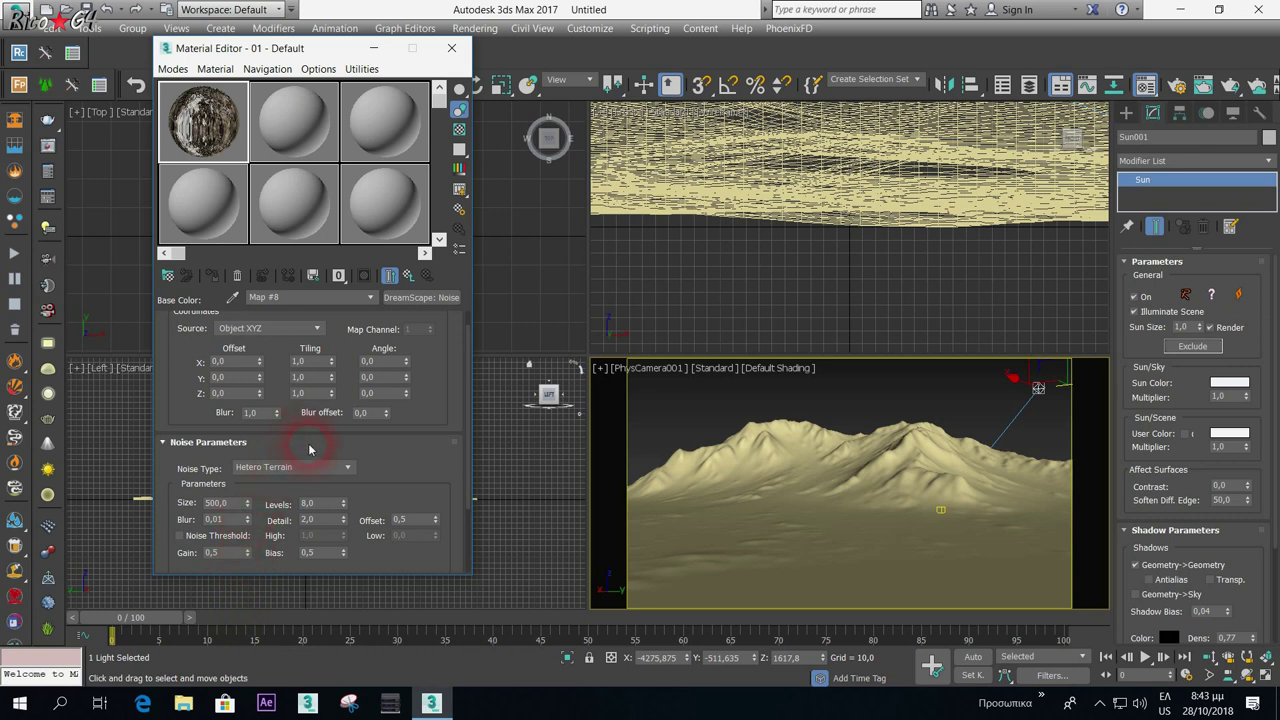
drag(308, 461, 310, 365)
click(390, 276)
- Darken the noise's Color #2 to 33 grey and return to the DreamScape Terrain map
click(277, 528)
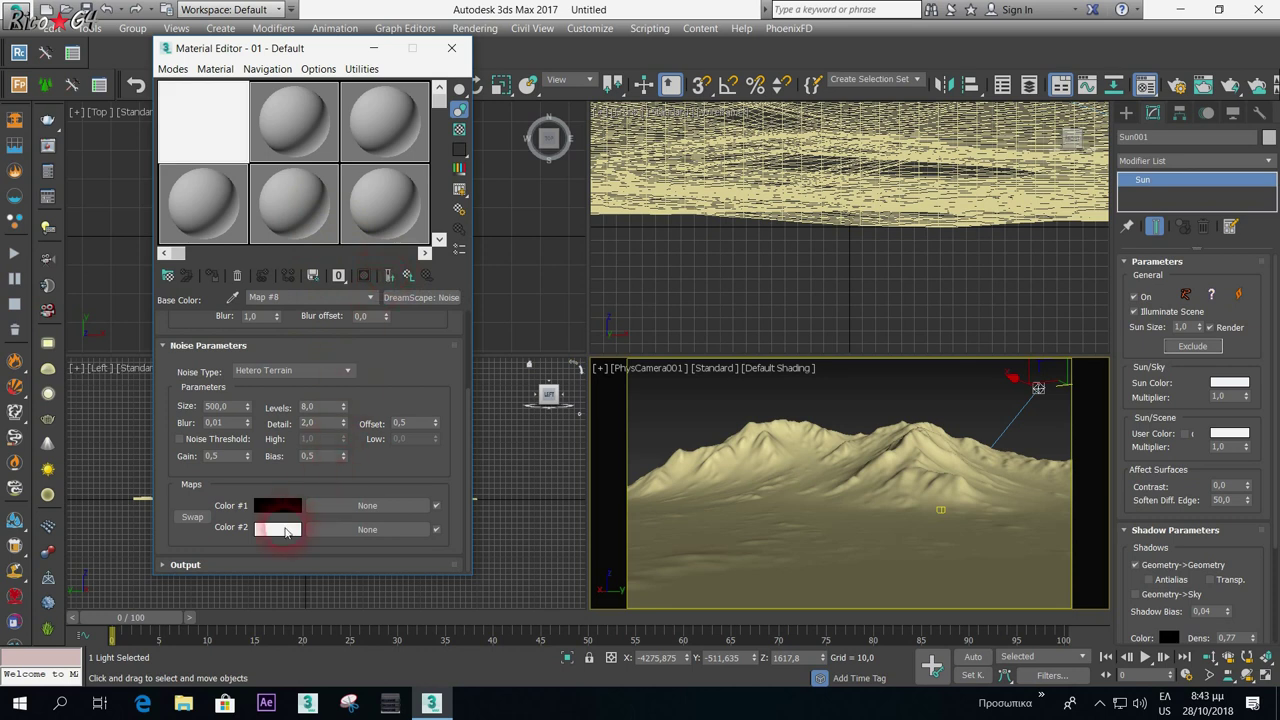
drag(431, 120, 431, 113)
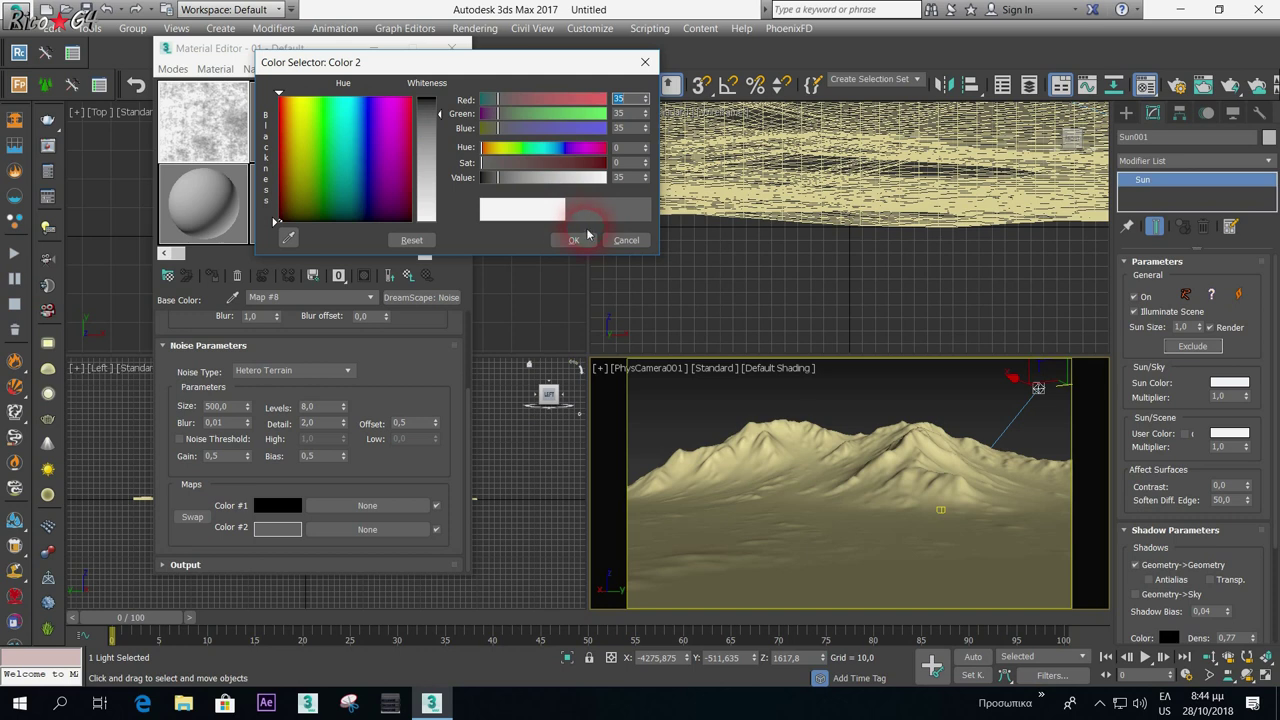
drag(443, 126, 440, 113)
click(573, 240)
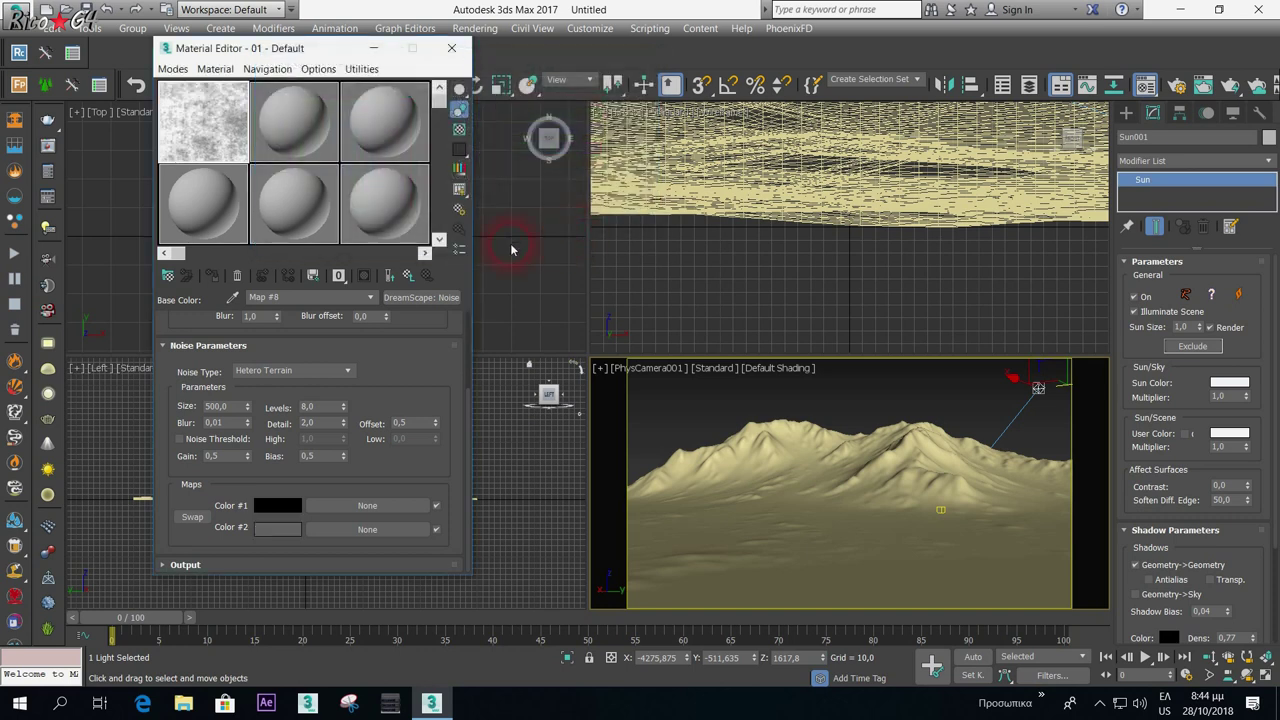
click(406, 276)
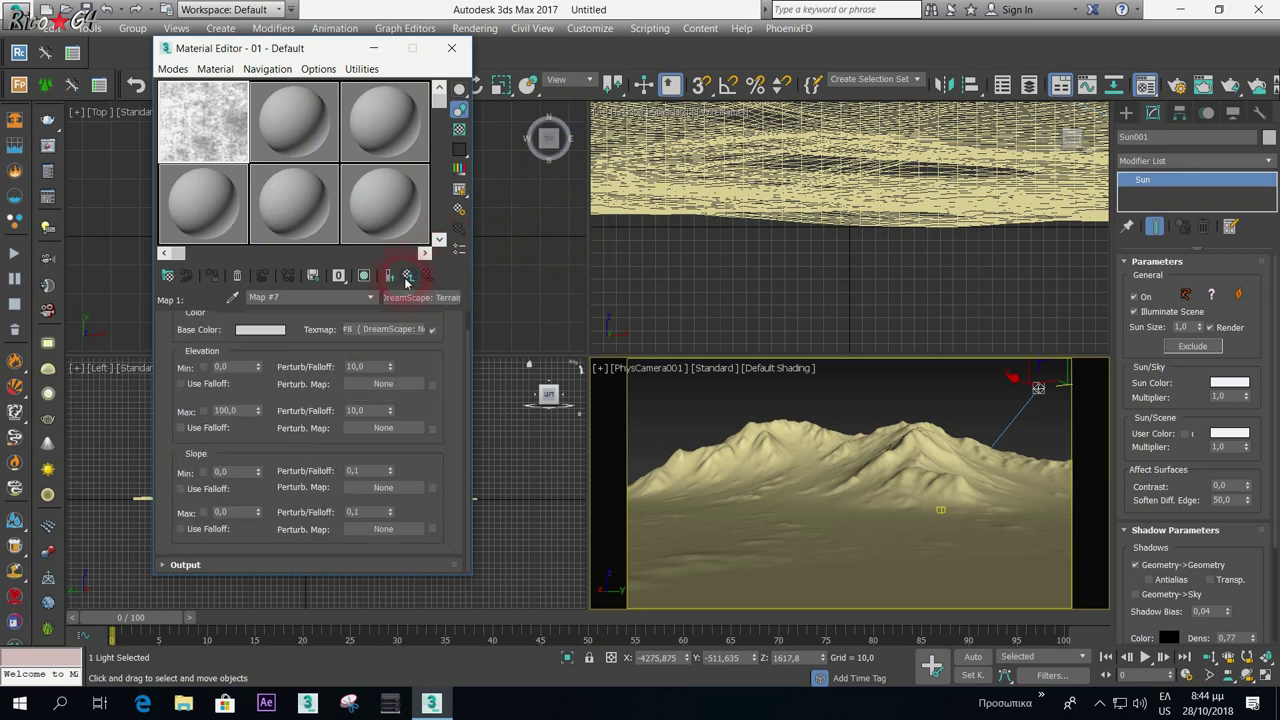
- Add a DreamScape: Terrain as the composite's Map 2 with a Noise colour texture
click(406, 278)
click(340, 393)
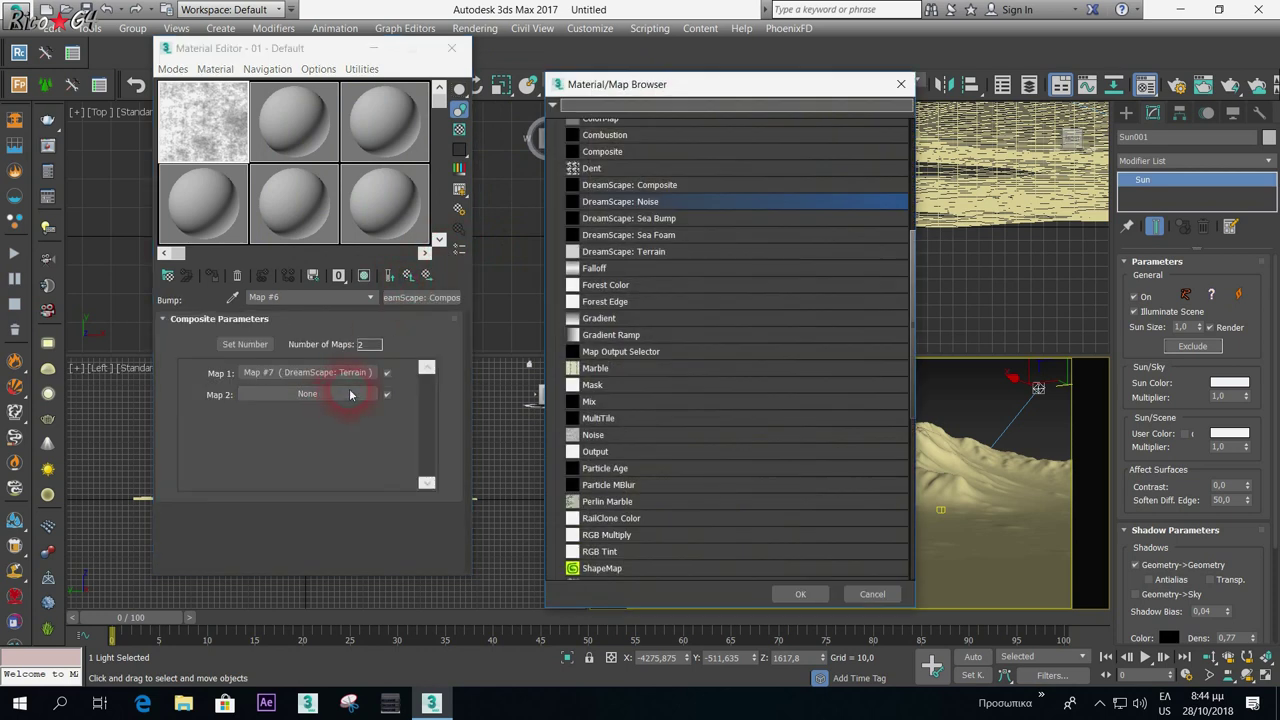
double_click(640, 252)
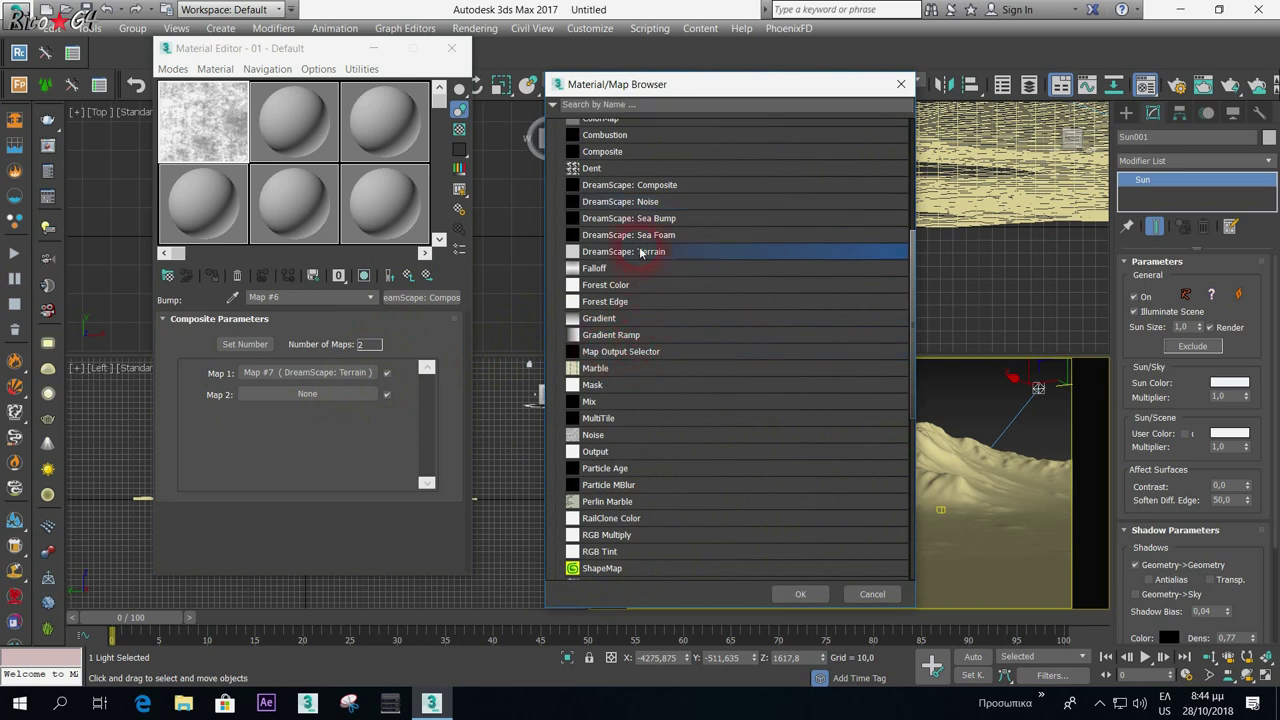
click(389, 352)
scroll(615, 470, down, 2)
scroll(633, 502, down, 1)
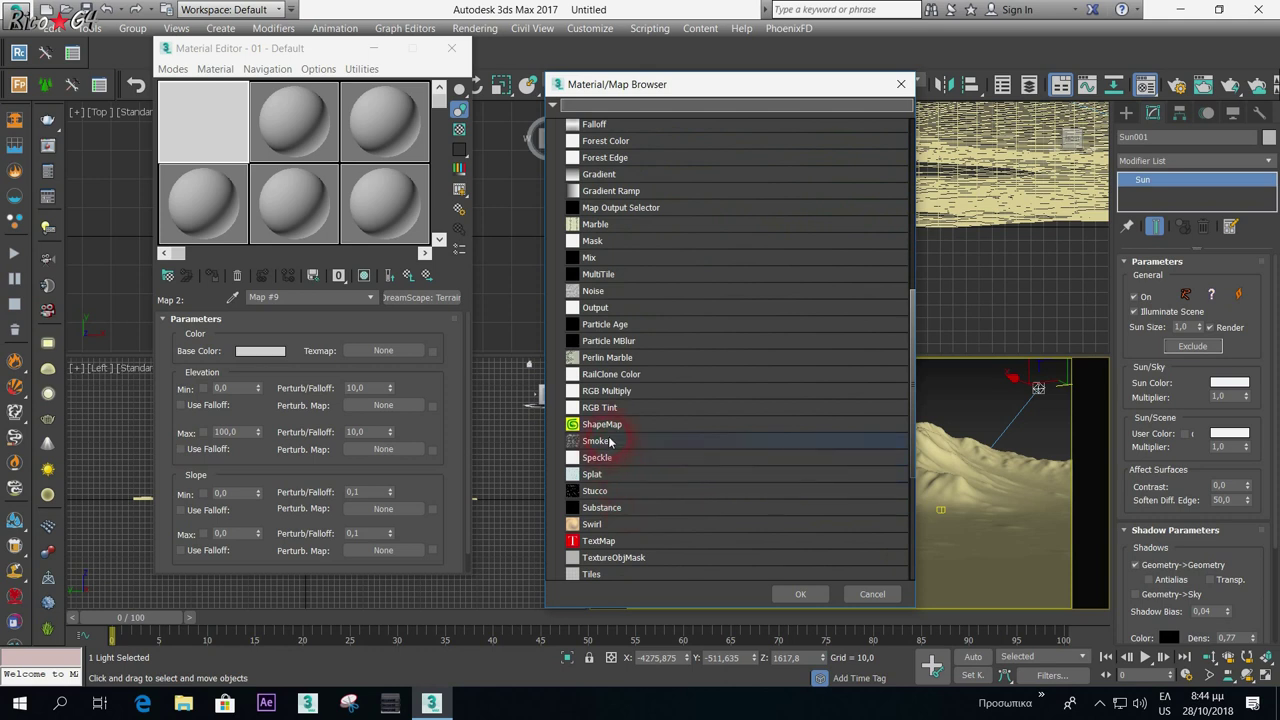
scroll(612, 444, down, 1)
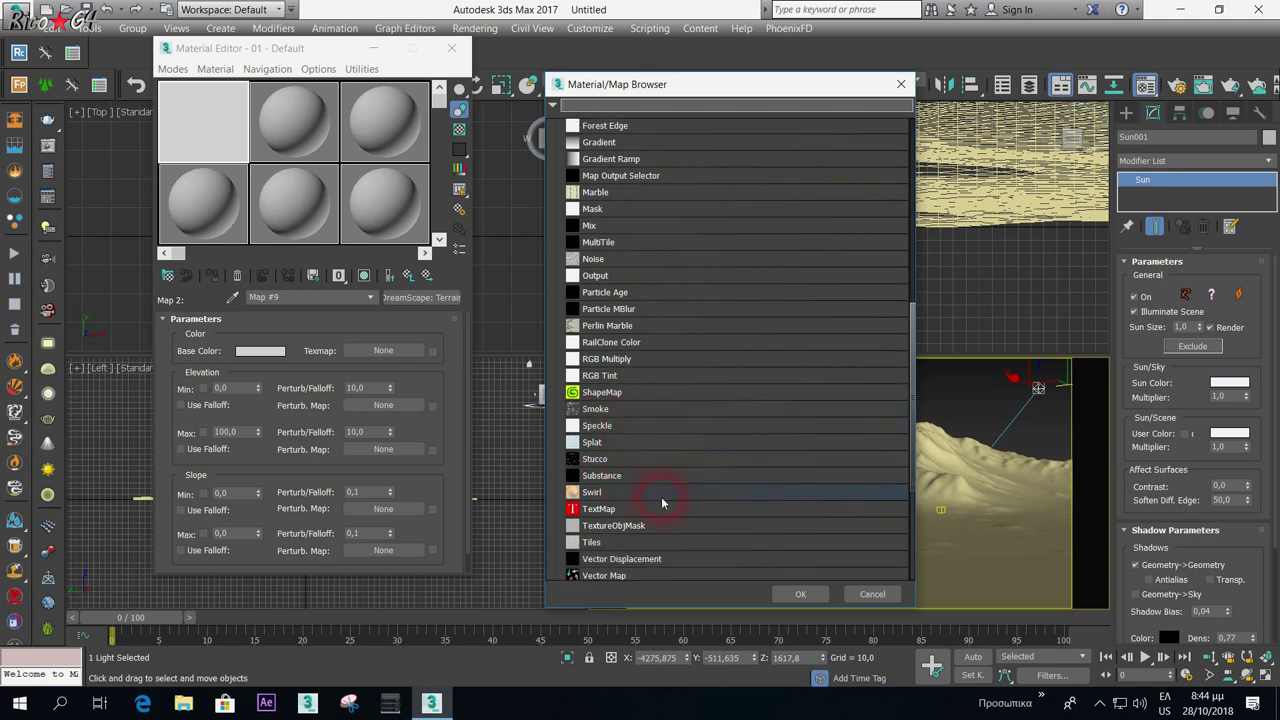
double_click(592, 259)
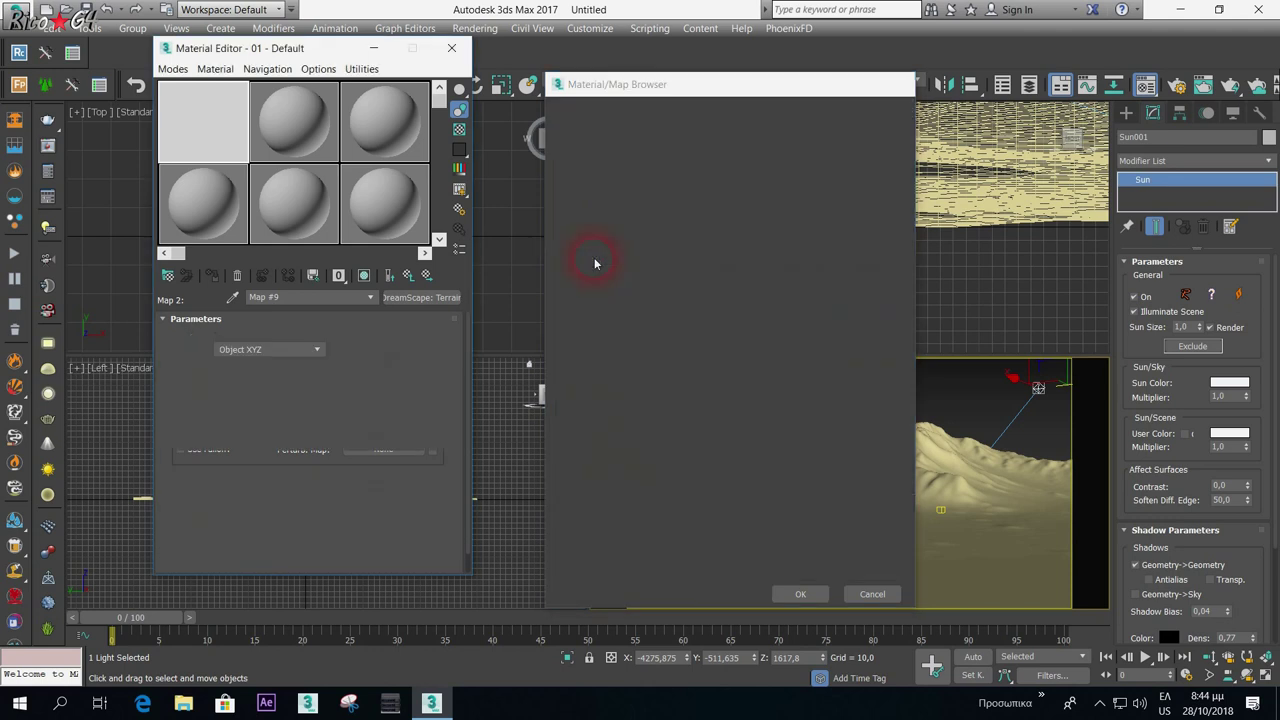
- Make the noise Fractal with Color #1 lightened to 228 grey, then return to the terrain layer
click(324, 488)
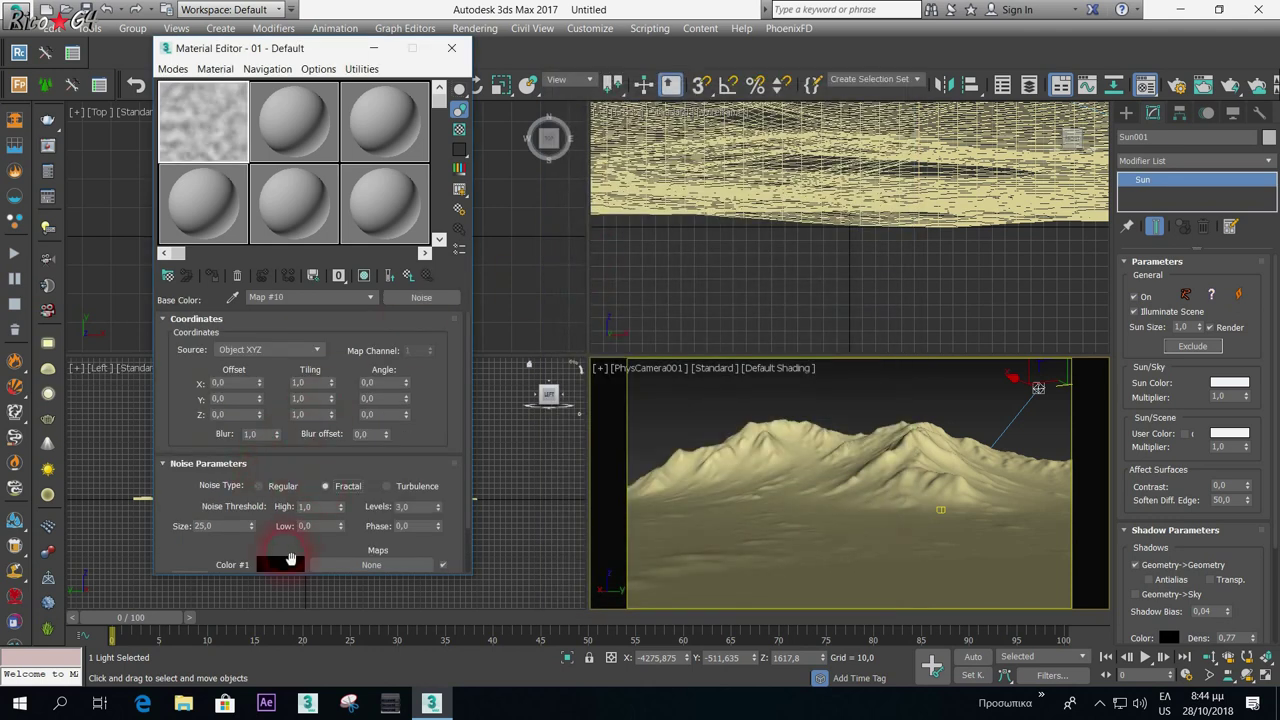
click(287, 567)
drag(427, 120, 427, 212)
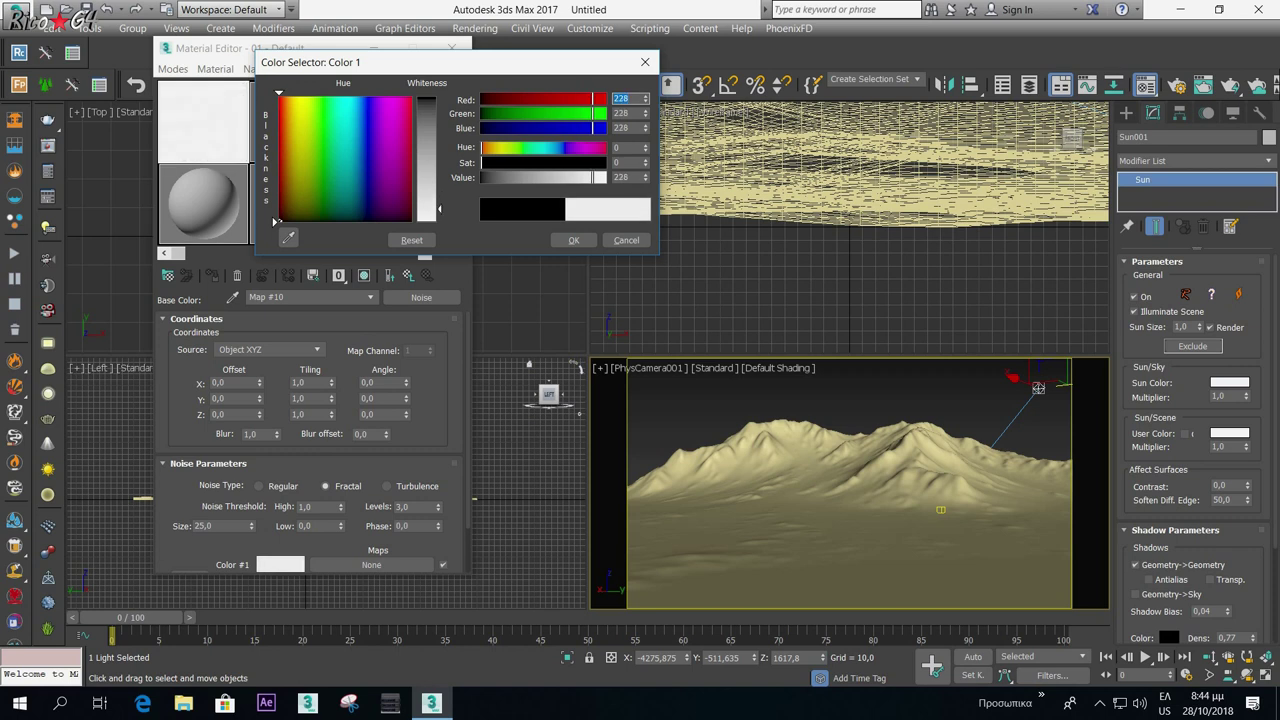
click(572, 240)
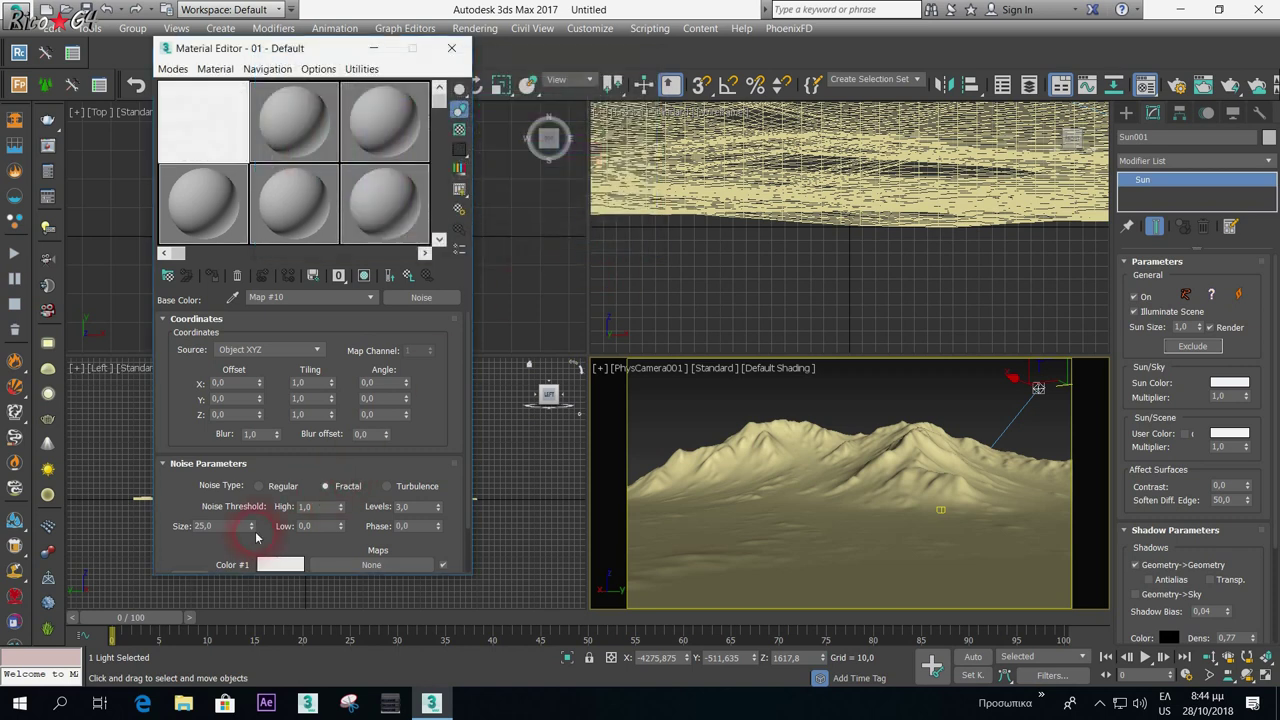
drag(258, 543, 273, 443)
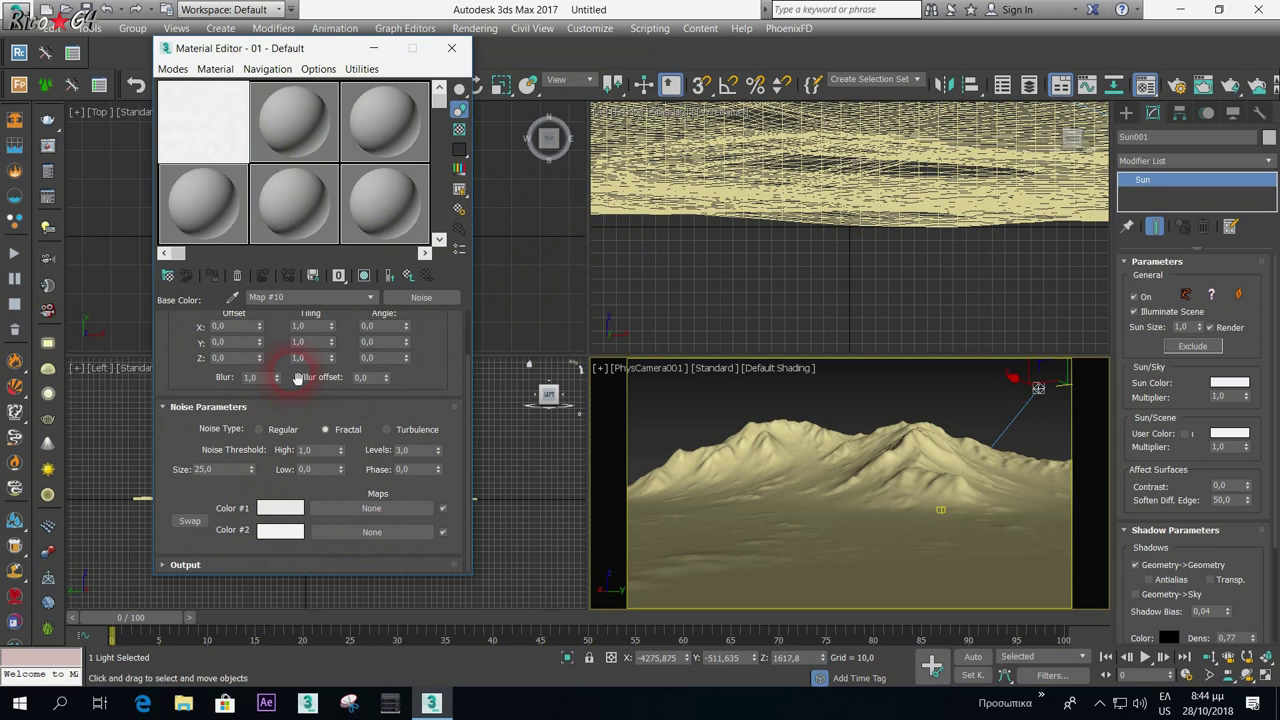
click(420, 276)
text(5)
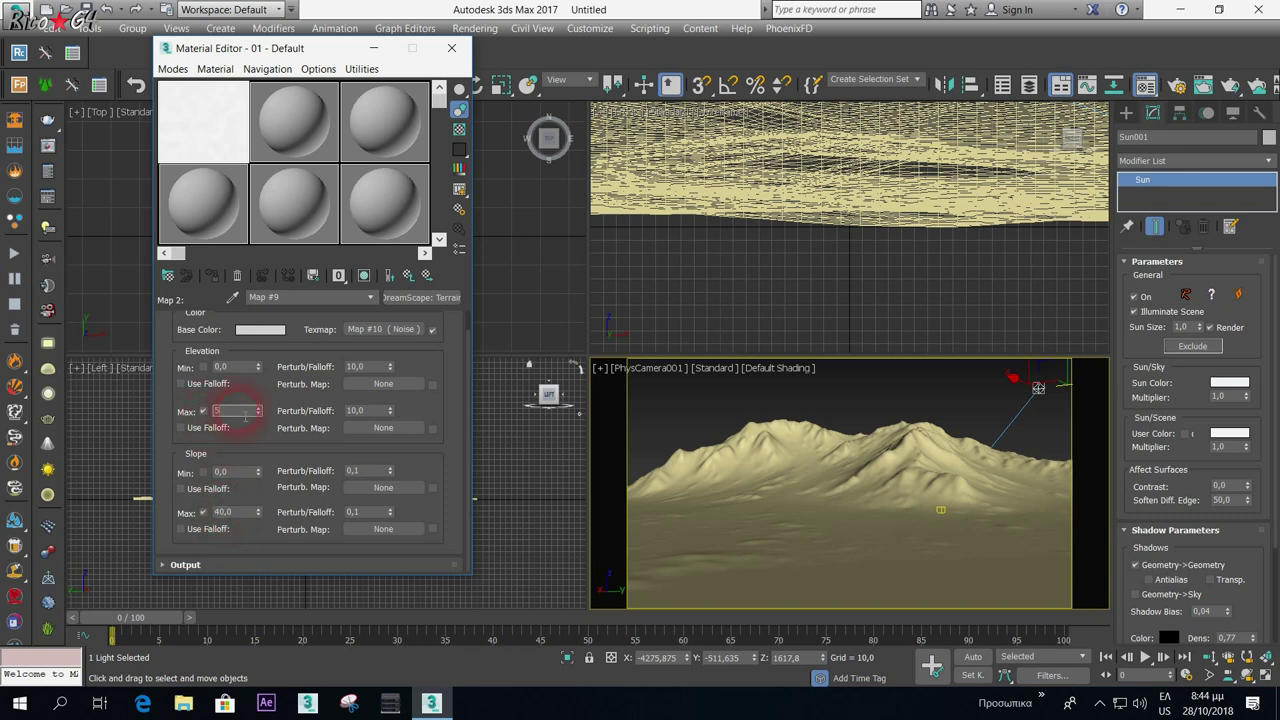
- Set Elevation Max to 5000, drag the material onto the terrain, close the editor and render
text(000)
click(391, 280)
drag(203, 143, 752, 488)
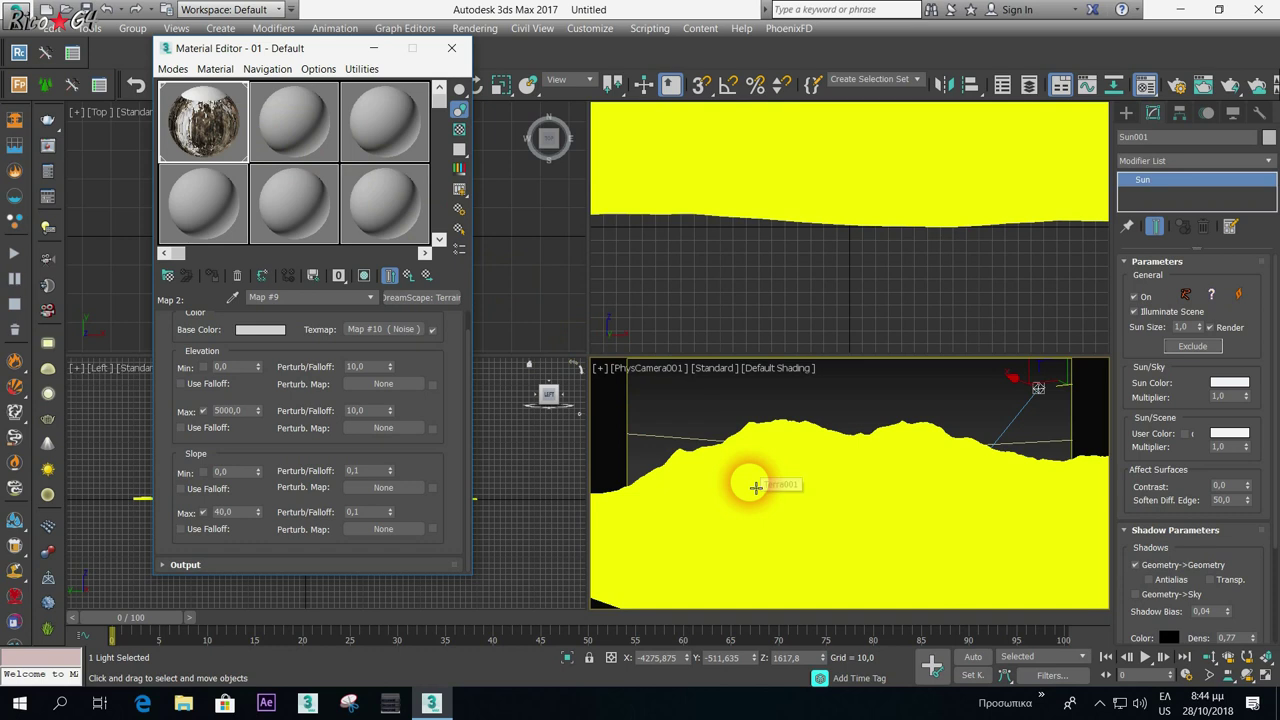
click(452, 49)
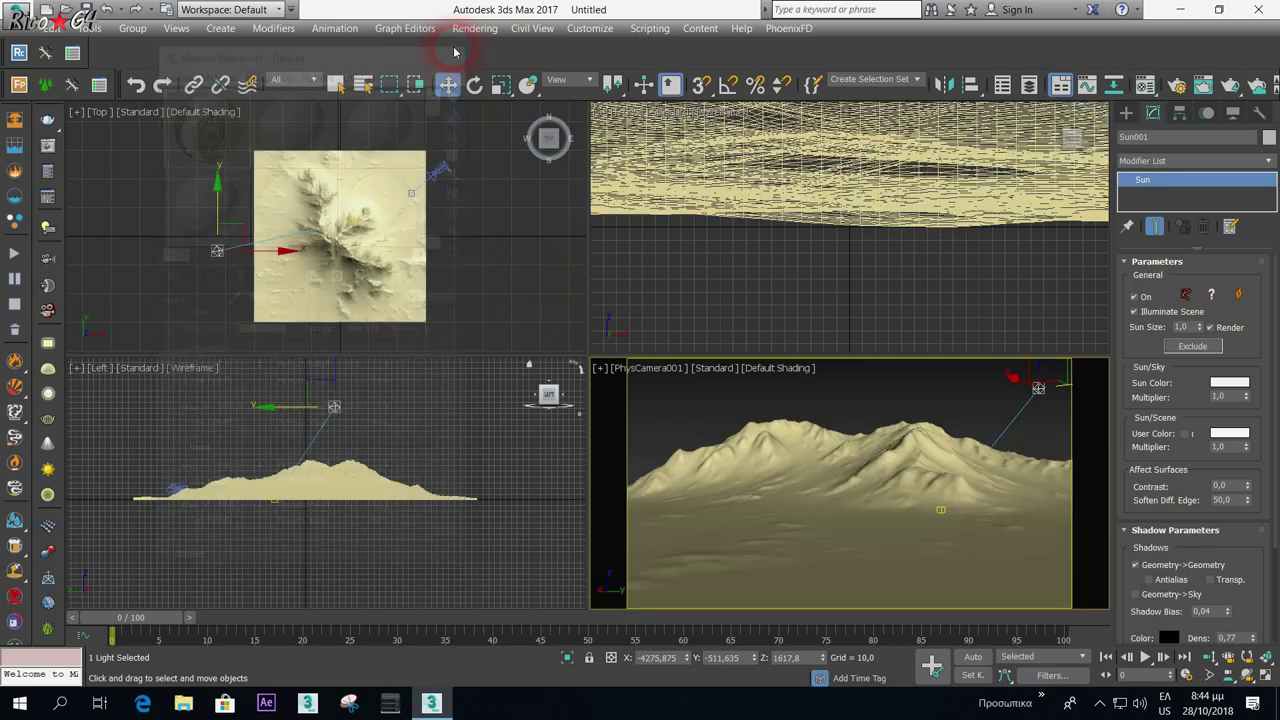
click(50, 121)
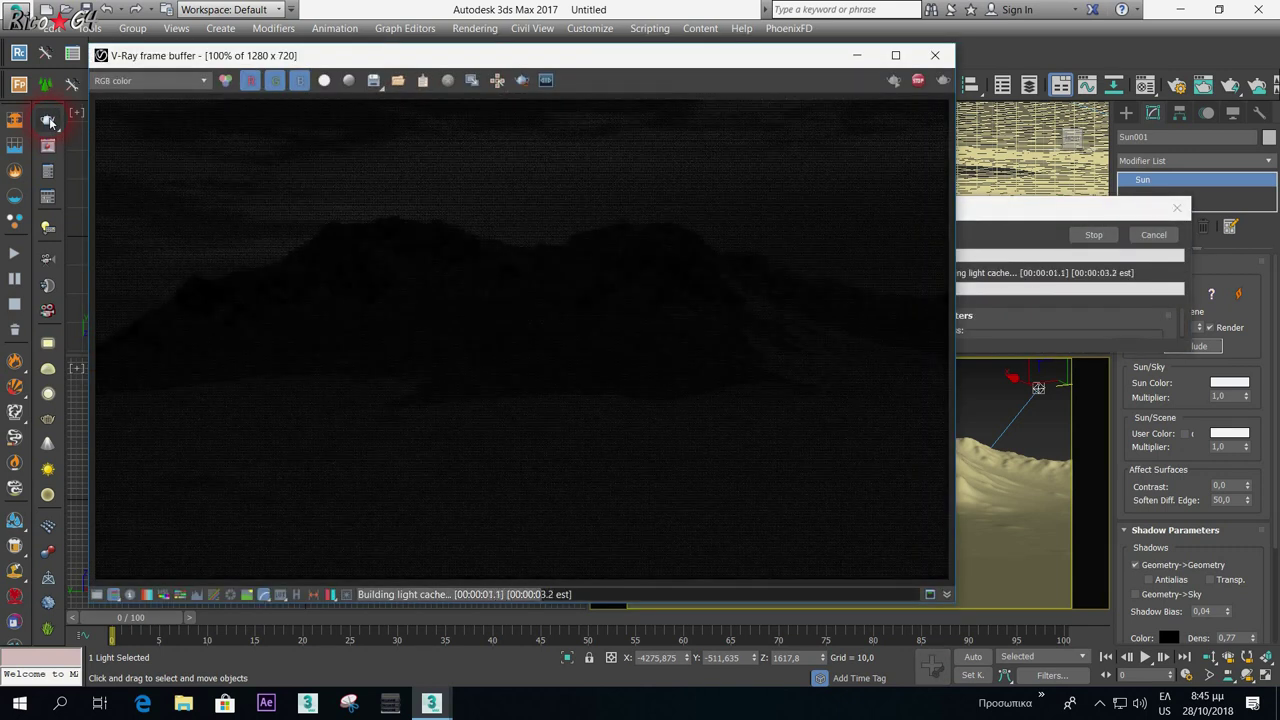
- Close the frame buffer and stop the running test render
click(367, 222)
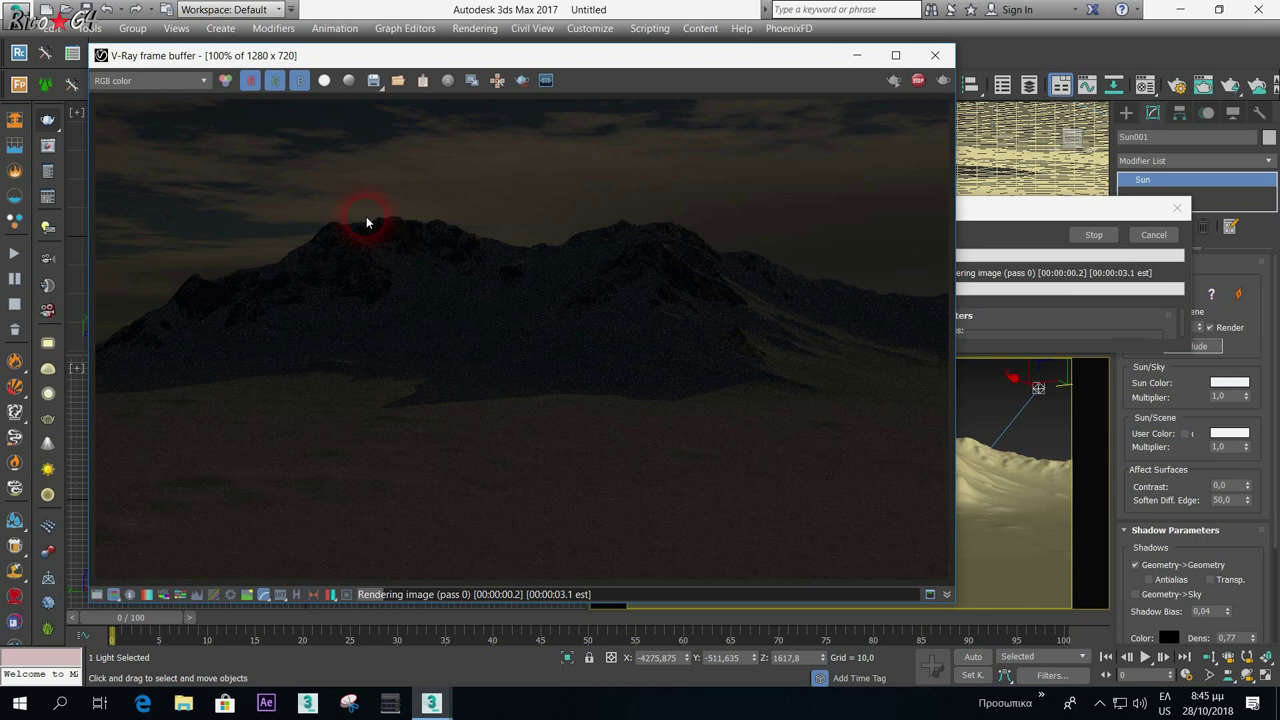
click(938, 58)
click(1153, 234)
- In Environment, set V-Ray Exposure Control shutter speed to 100 and f-number to 4
click(457, 32)
click(498, 230)
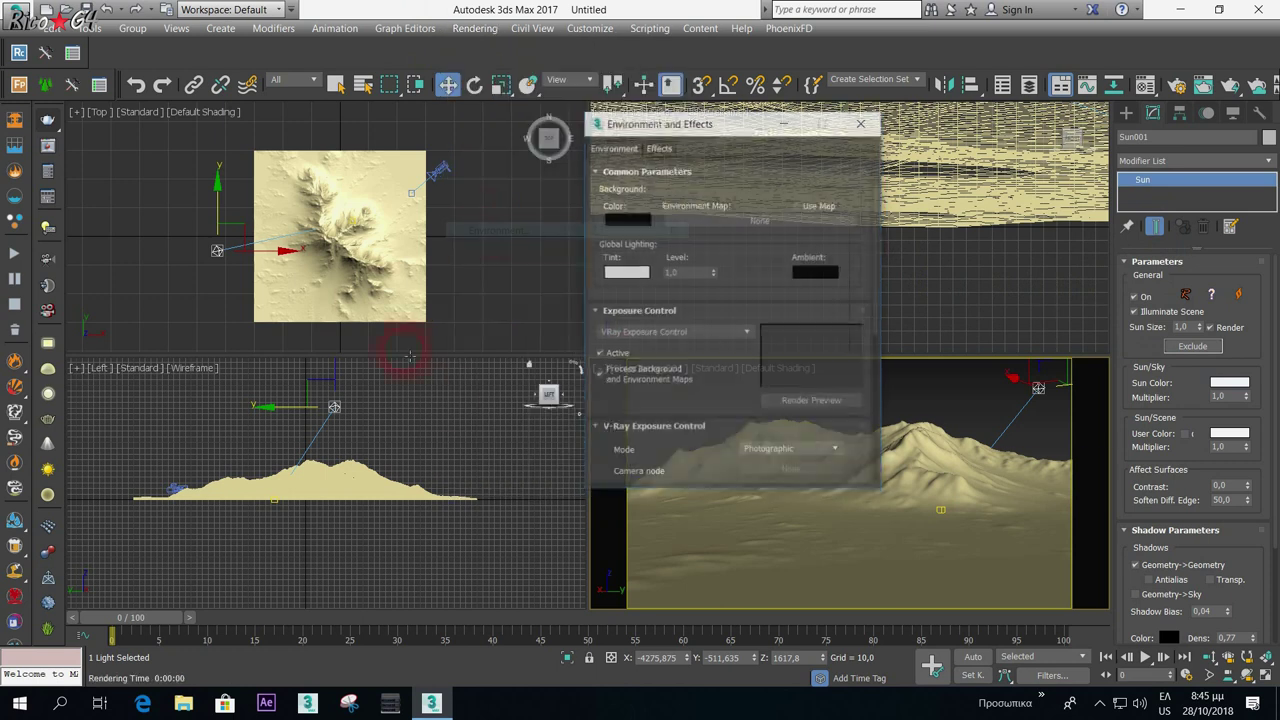
drag(667, 417, 715, 277)
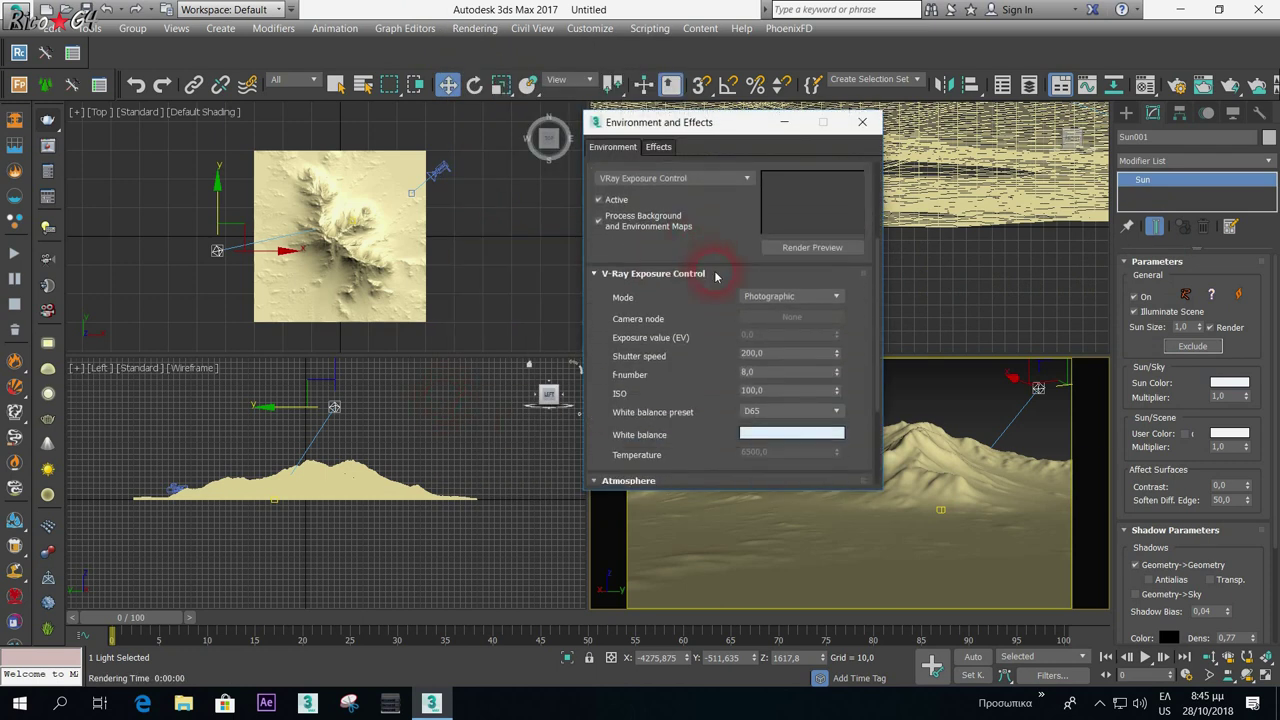
click(773, 354)
text(100)
click(762, 374)
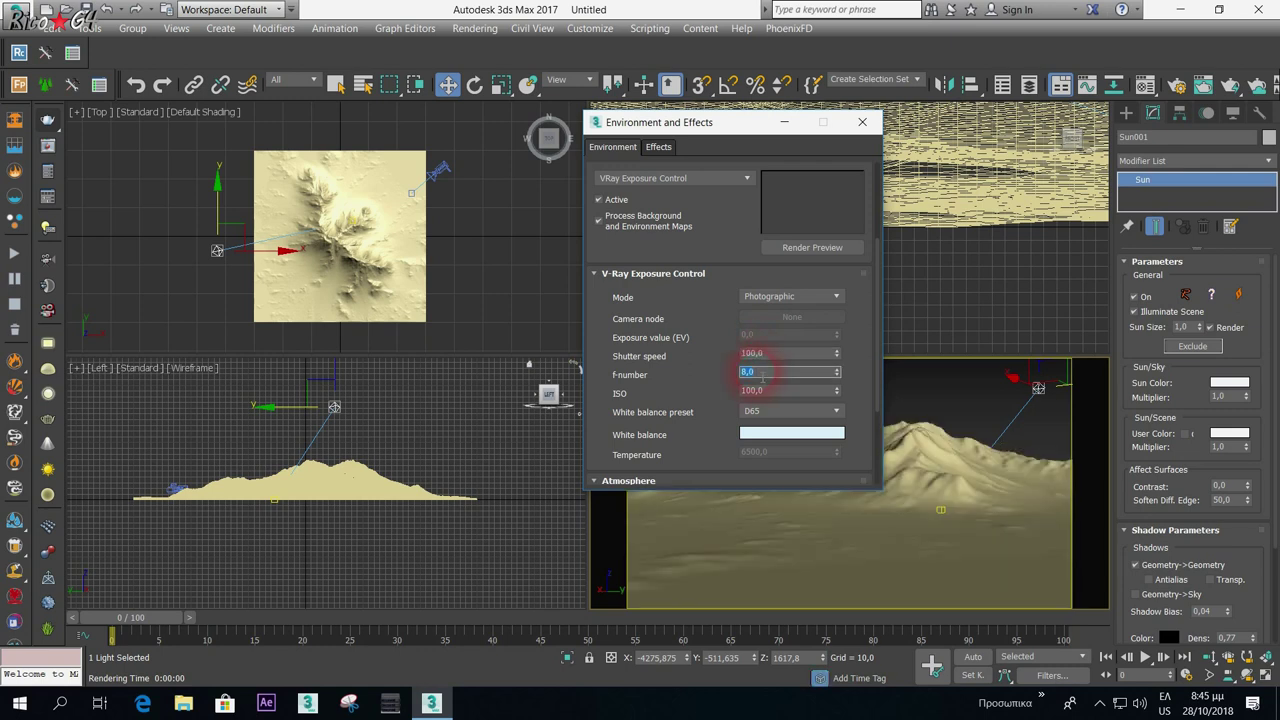
text(4)
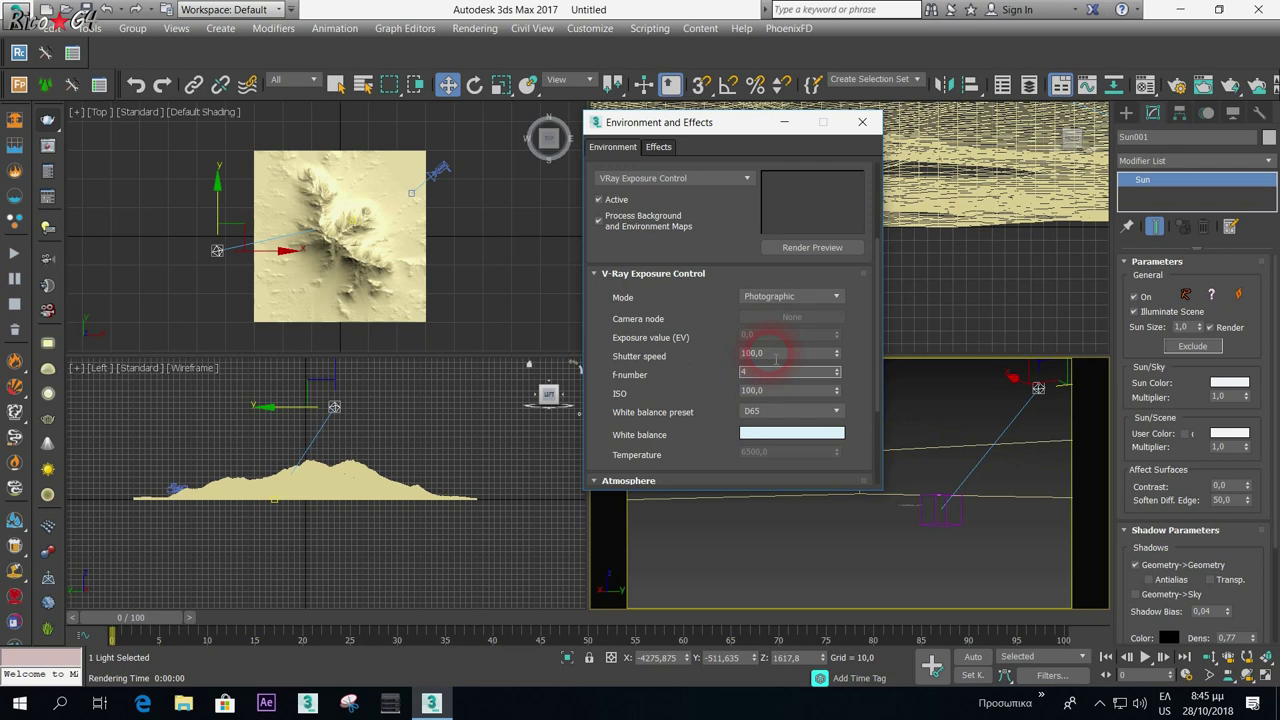
click(862, 122)
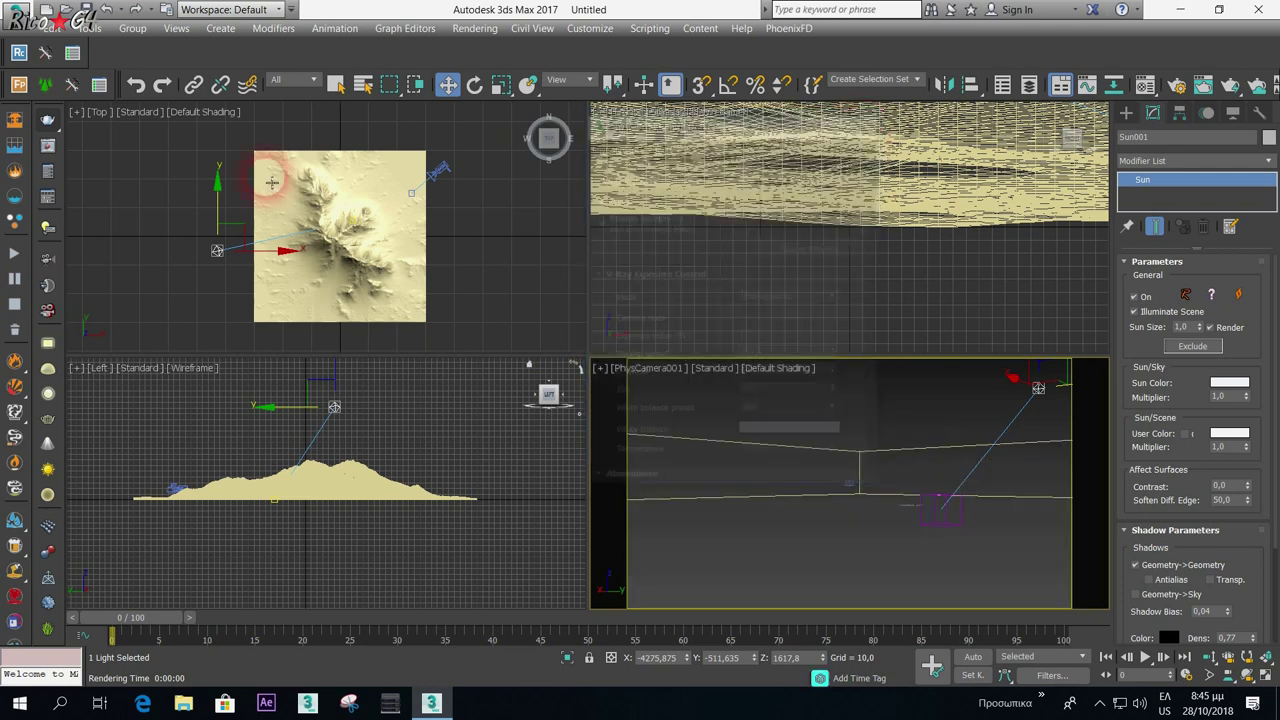
- Test-render the camera view, stop it, then nudge the sun in the Left view
click(47, 121)
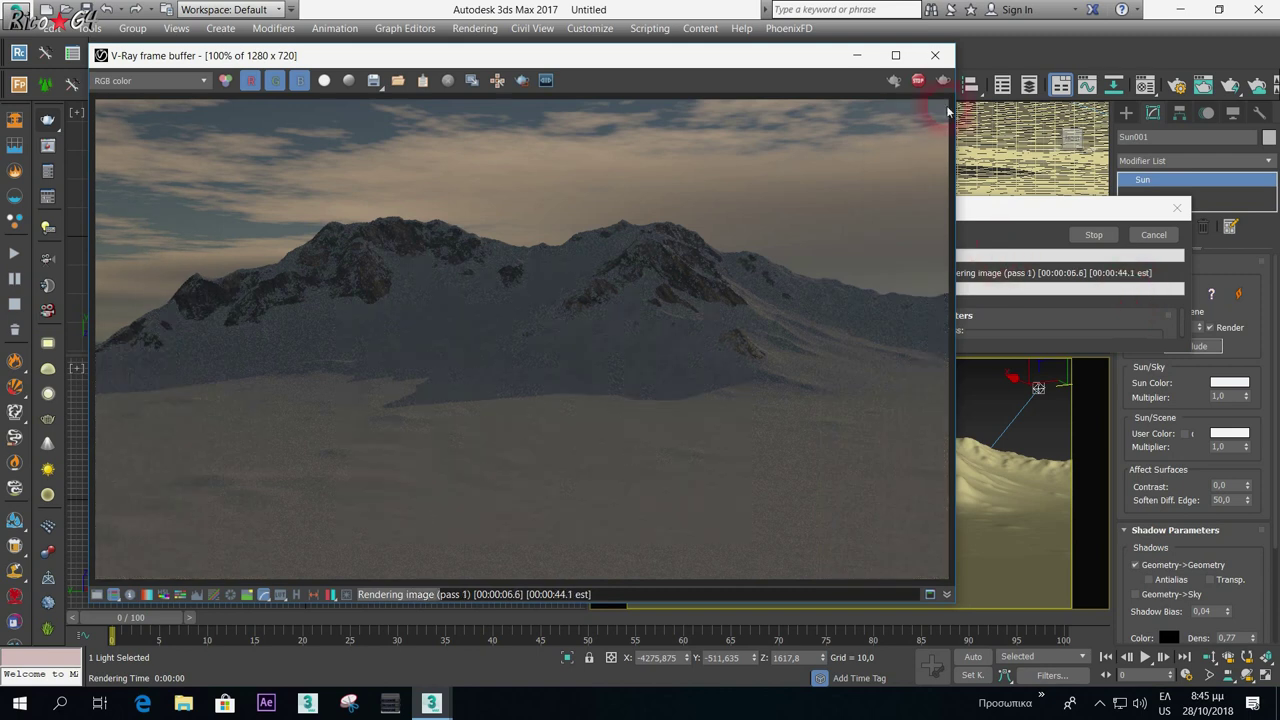
click(929, 59)
click(1177, 208)
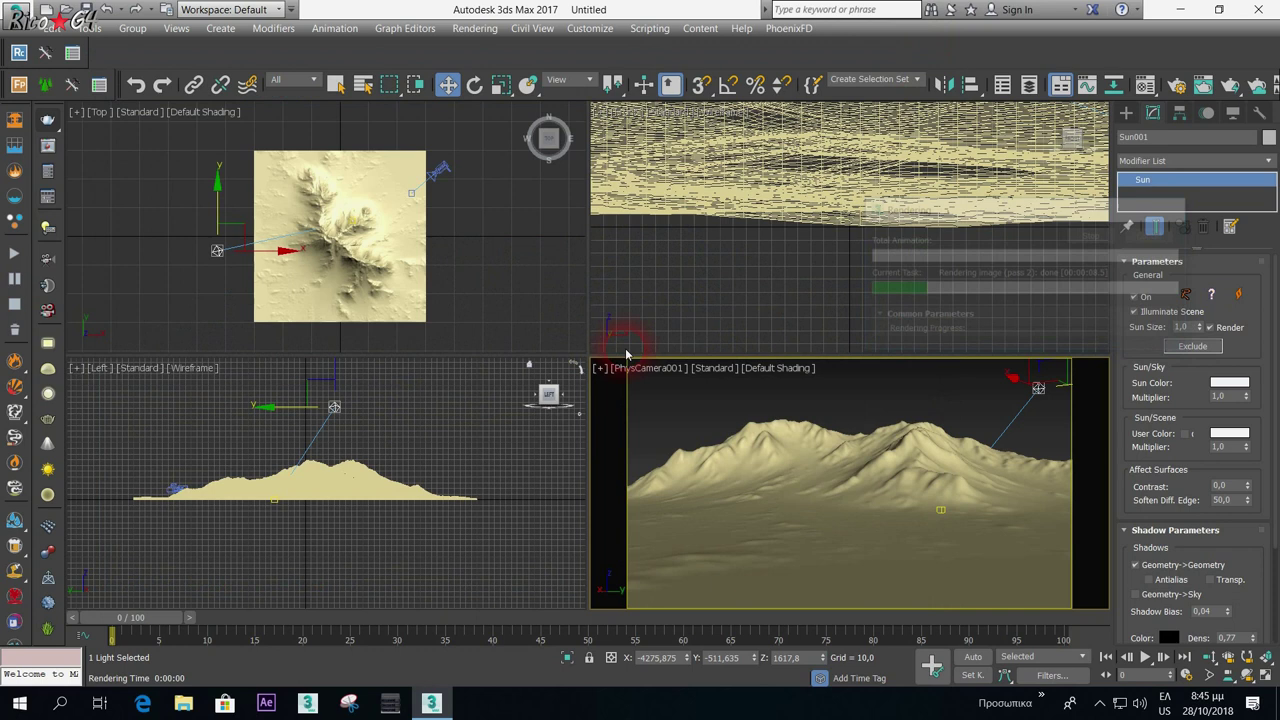
right_click(307, 405)
drag(355, 385, 372, 390)
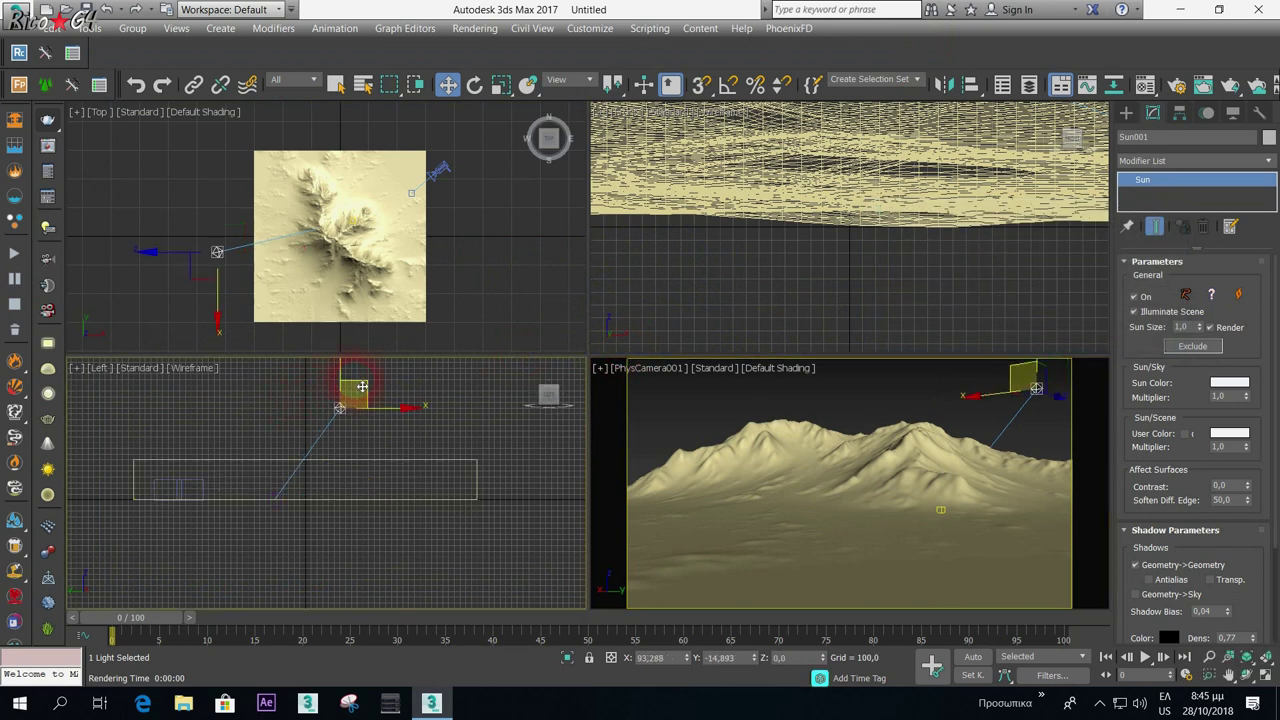
drag(372, 390, 365, 393)
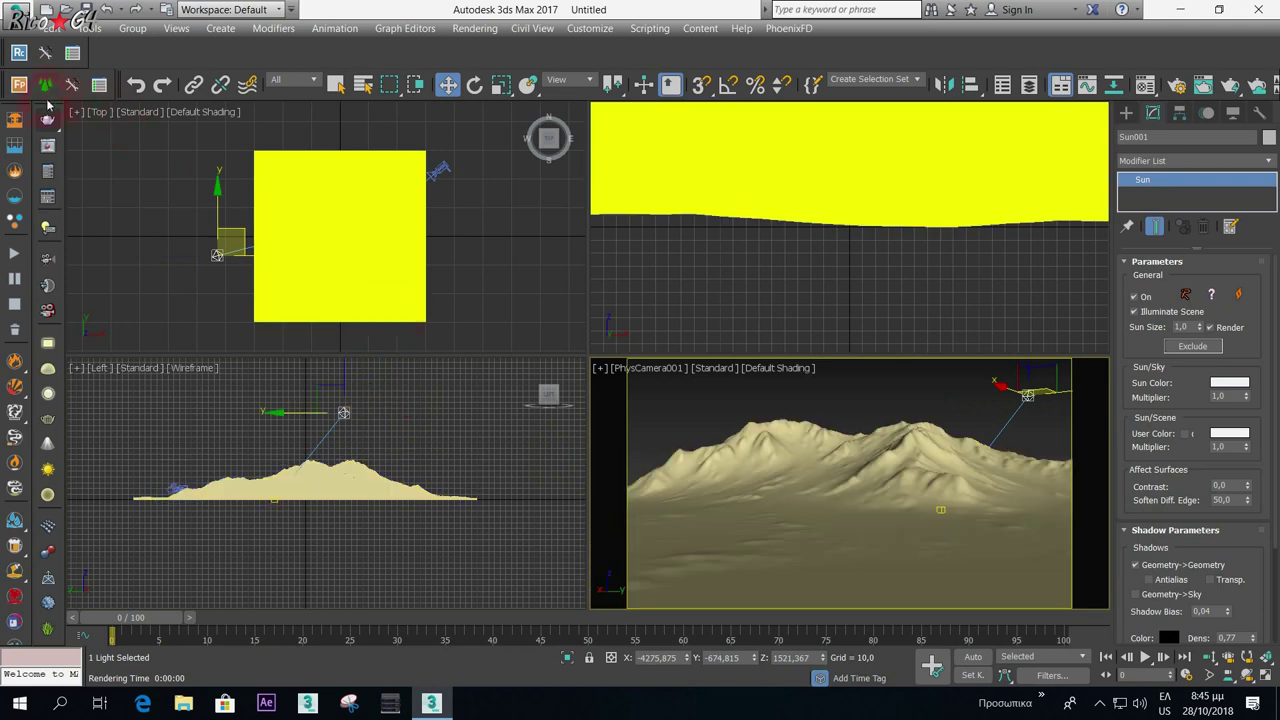
- Re-render, stop, then move the sun upward in the Top view
click(45, 86)
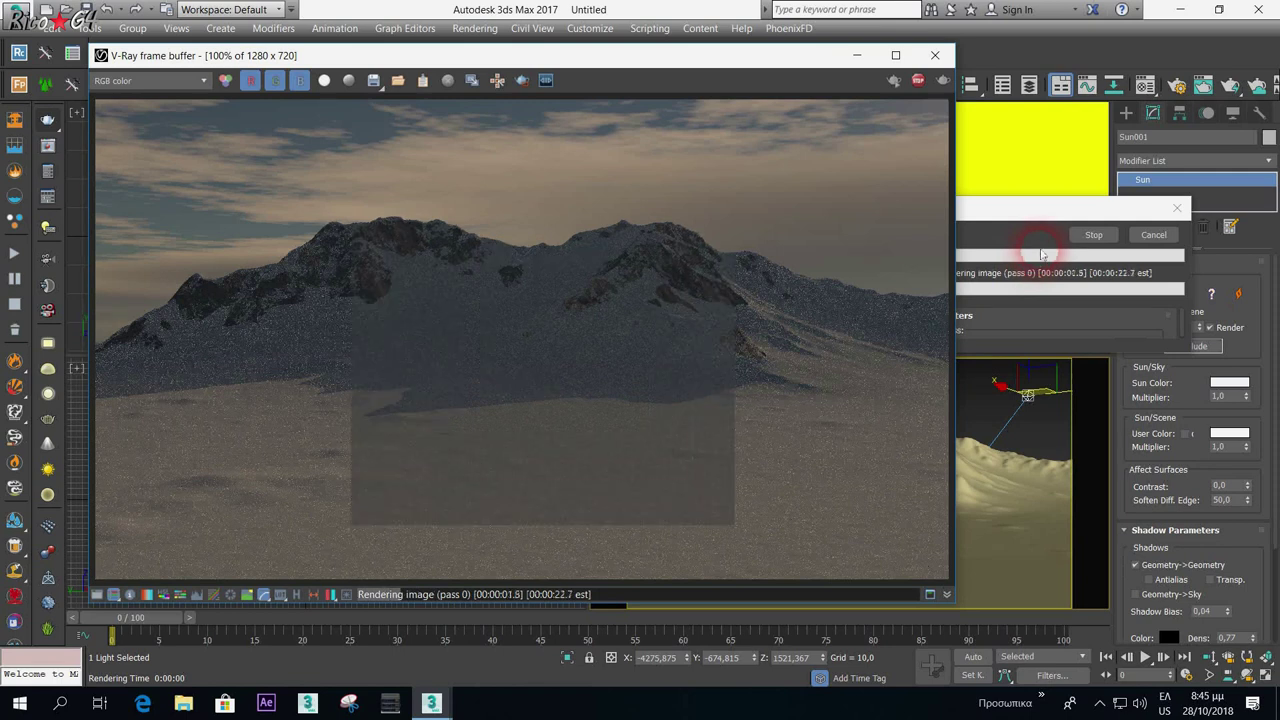
click(968, 82)
click(1153, 234)
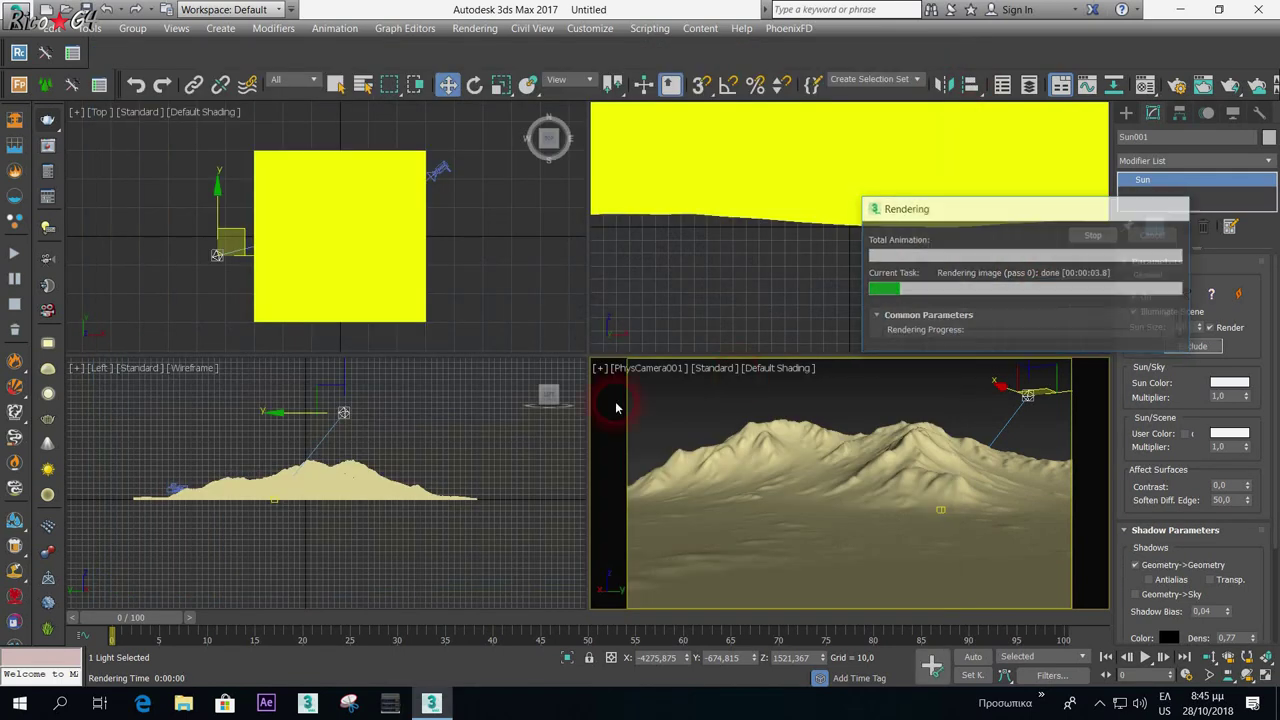
click(228, 290)
click(238, 235)
drag(240, 236, 236, 207)
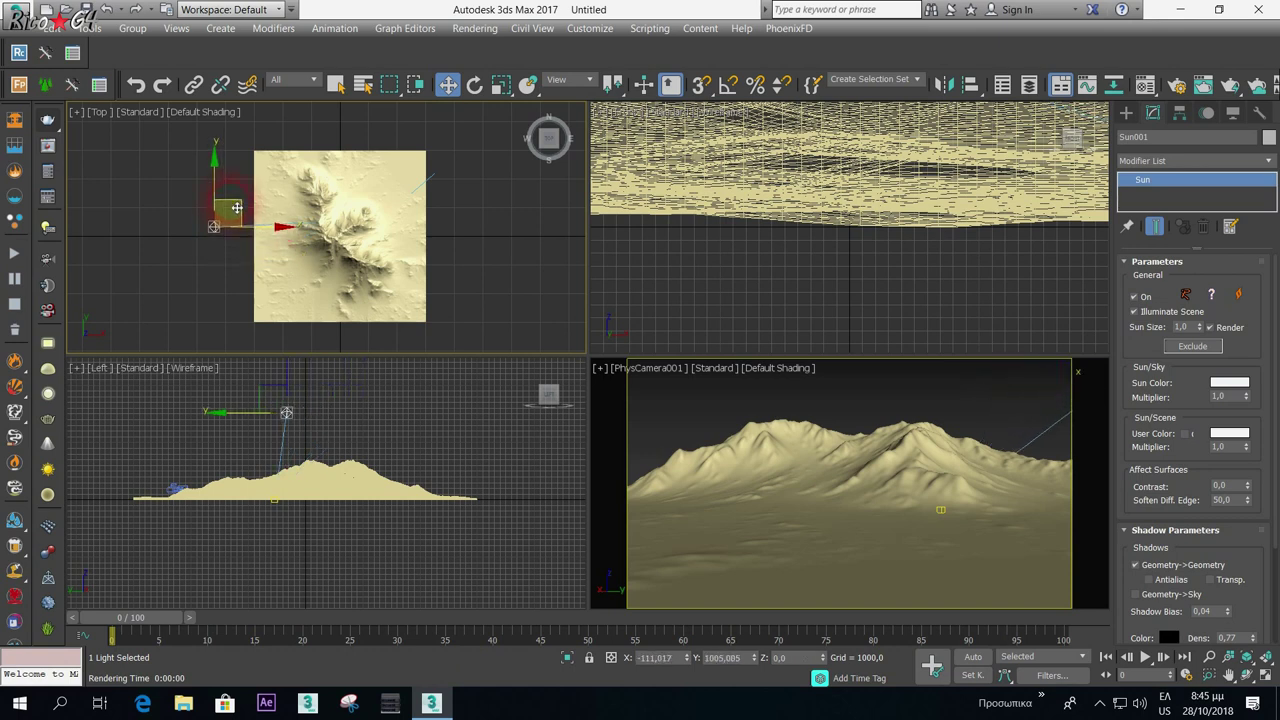
click(676, 488)
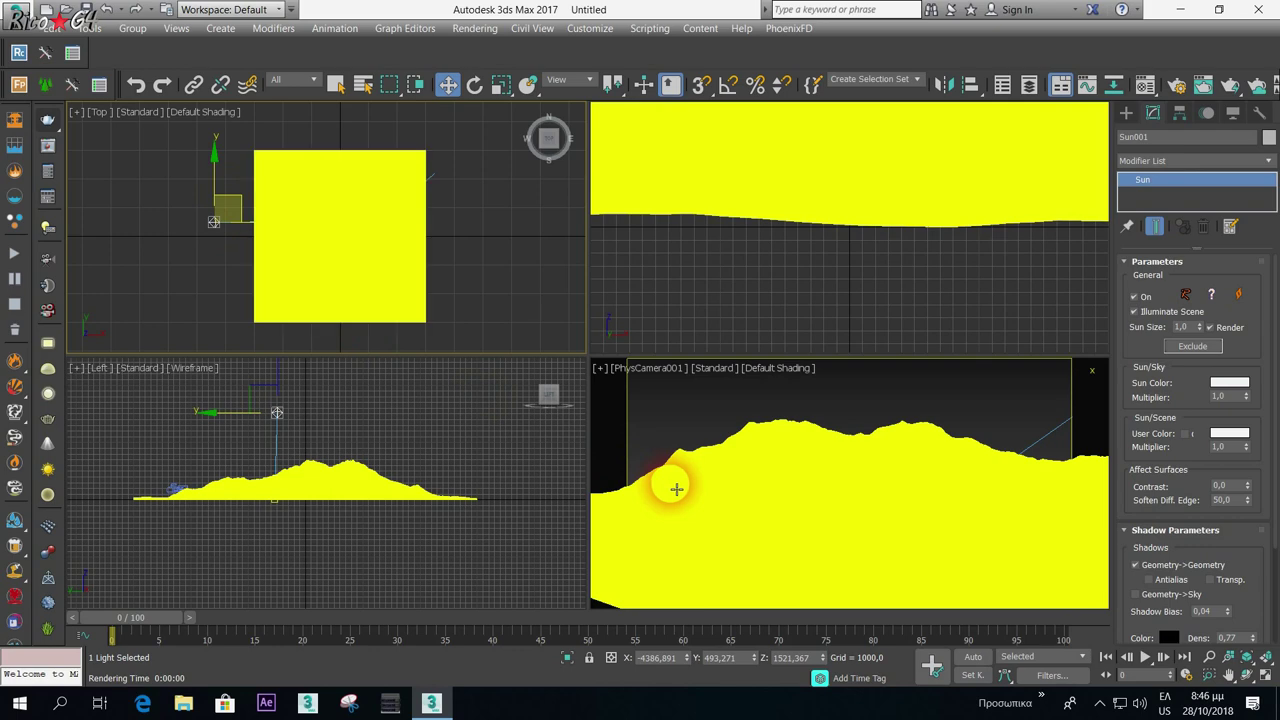
- Render the camera view again to check the sun change, then stop it
right_click(172, 265)
click(47, 120)
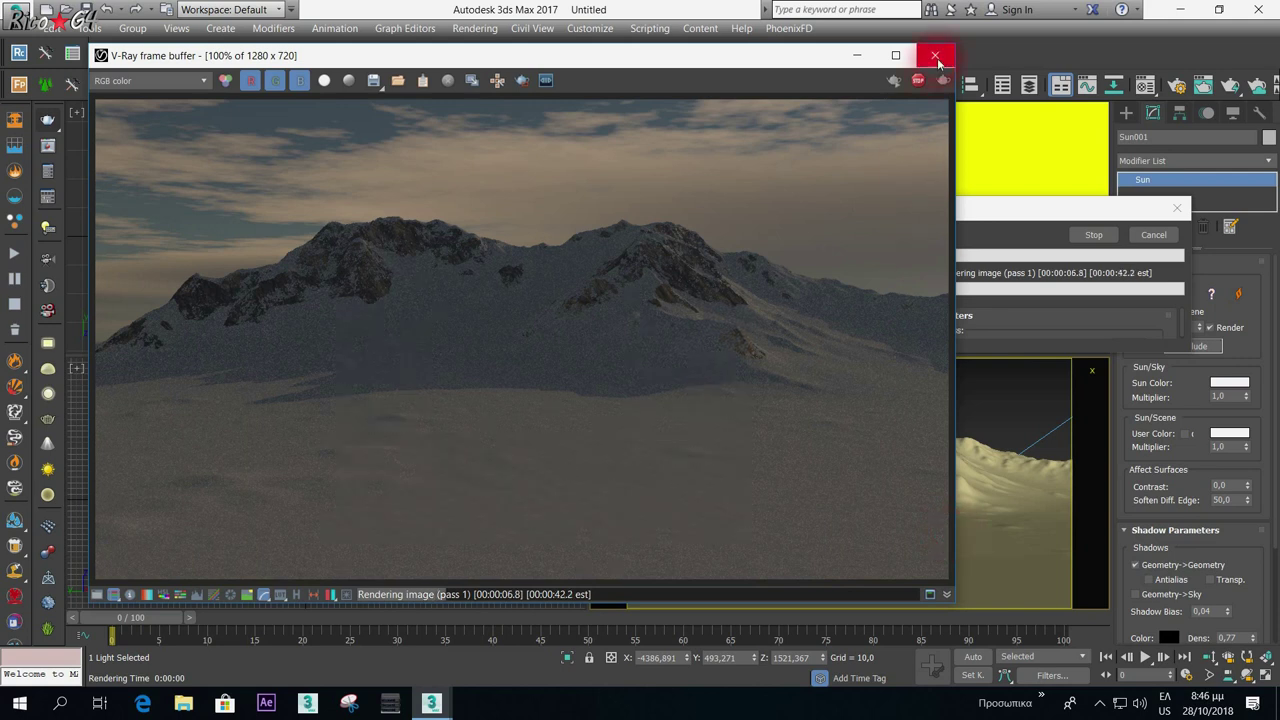
click(935, 55)
click(1094, 235)
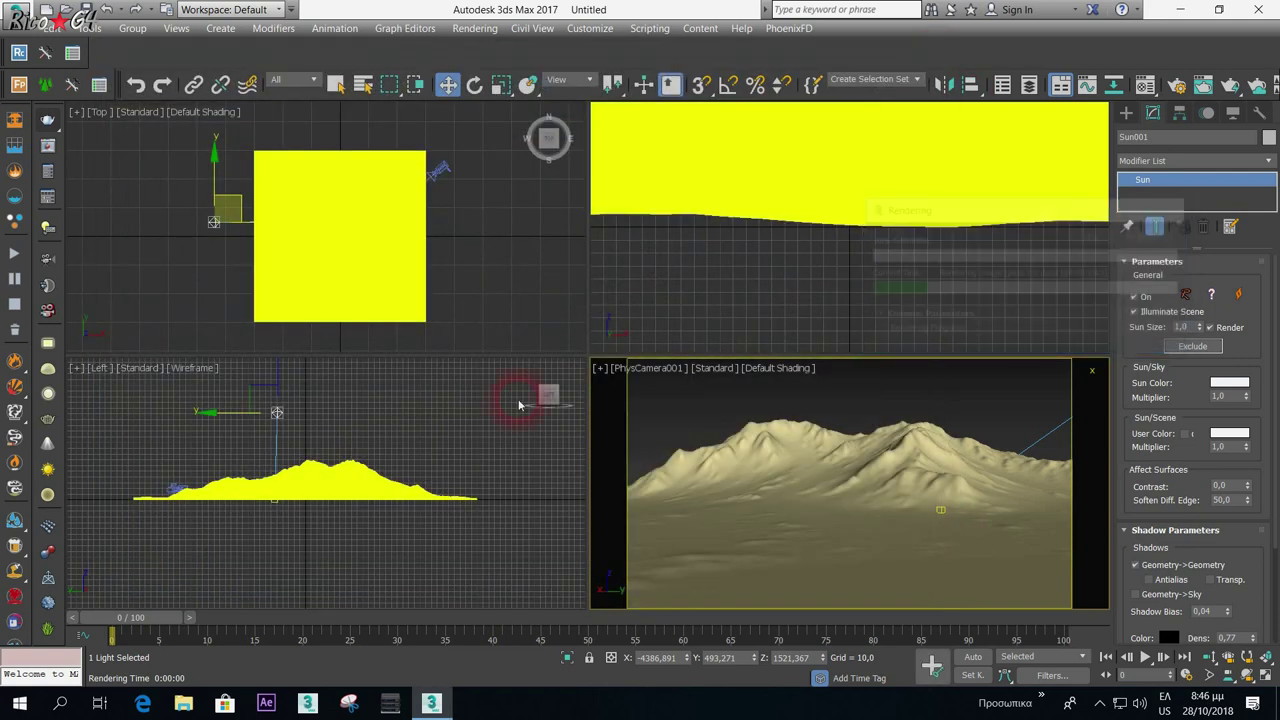
- Drag Sun001 along Y in the Left view, then render the PhysCamera001 view and stop it
drag(286, 400, 266, 318)
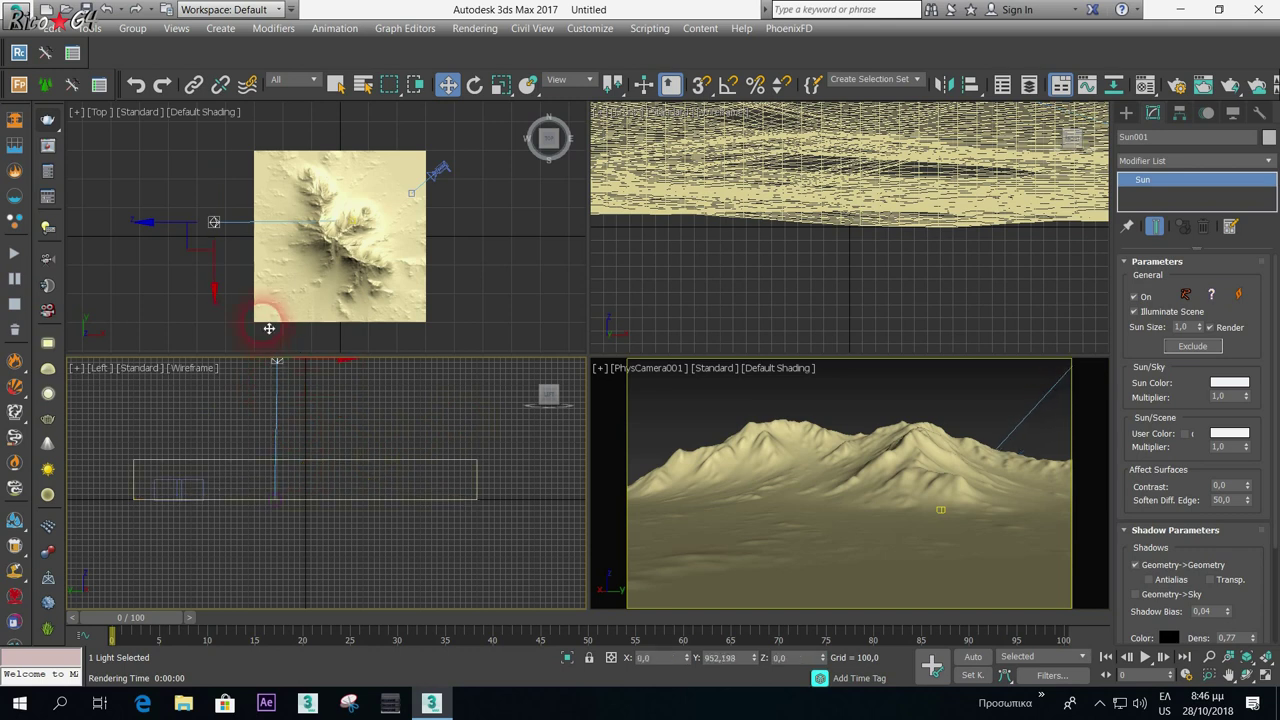
drag(266, 318, 808, 486)
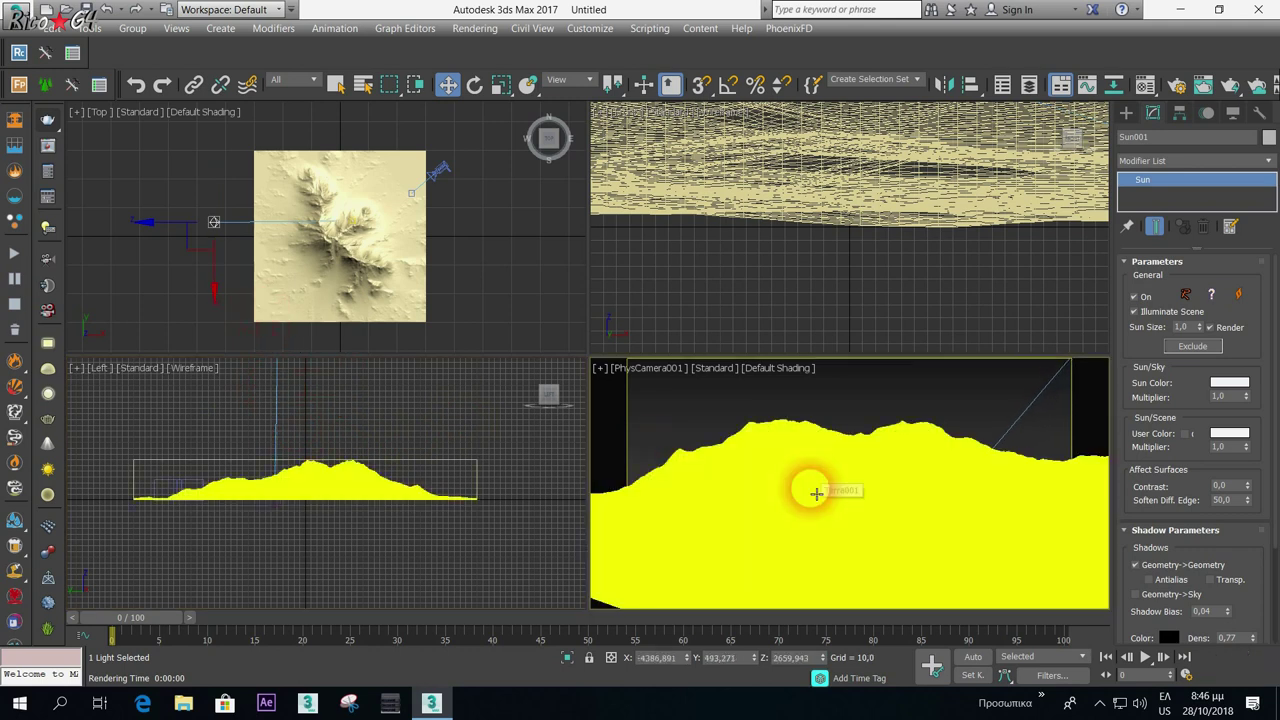
click(73, 228)
click(48, 122)
click(876, 392)
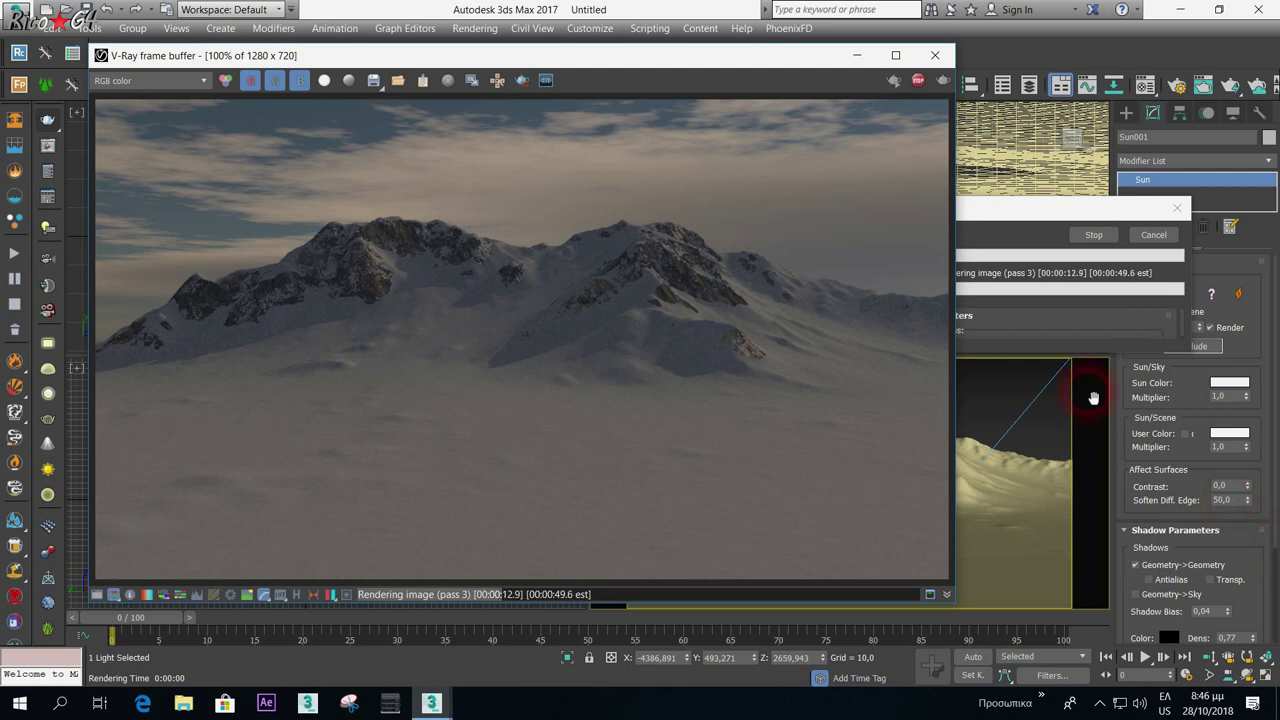
click(935, 55)
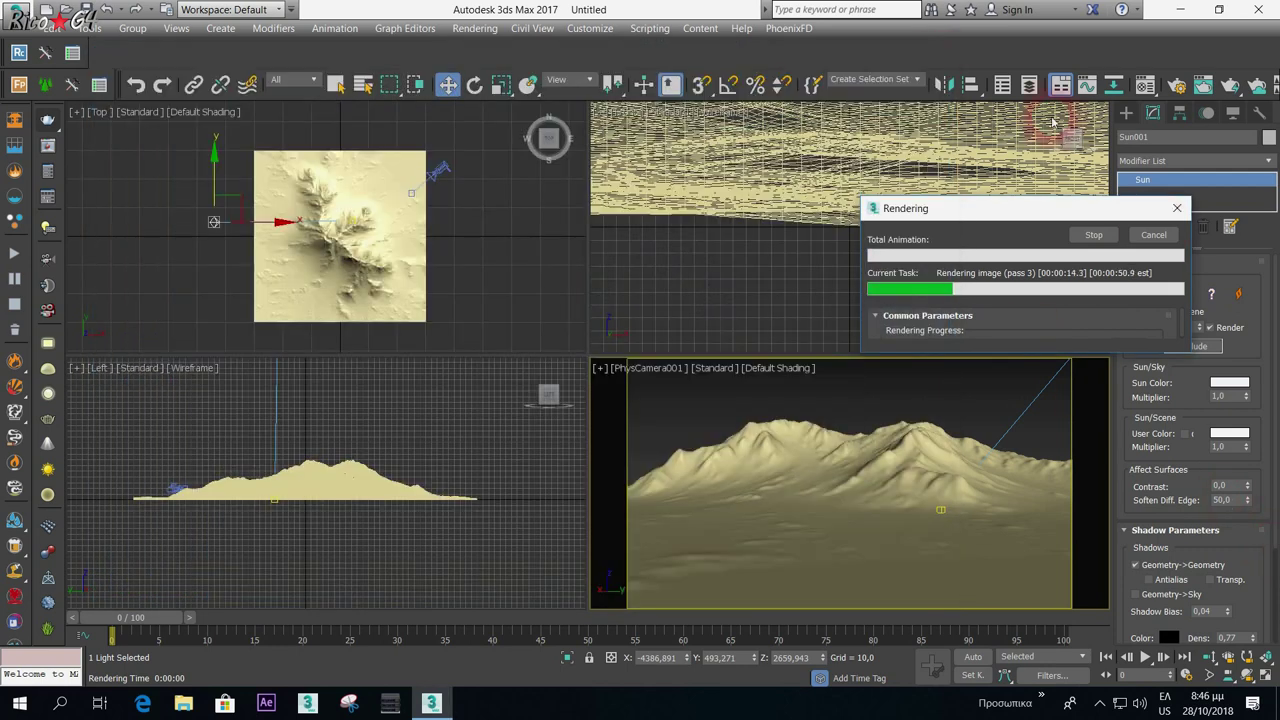
click(1096, 240)
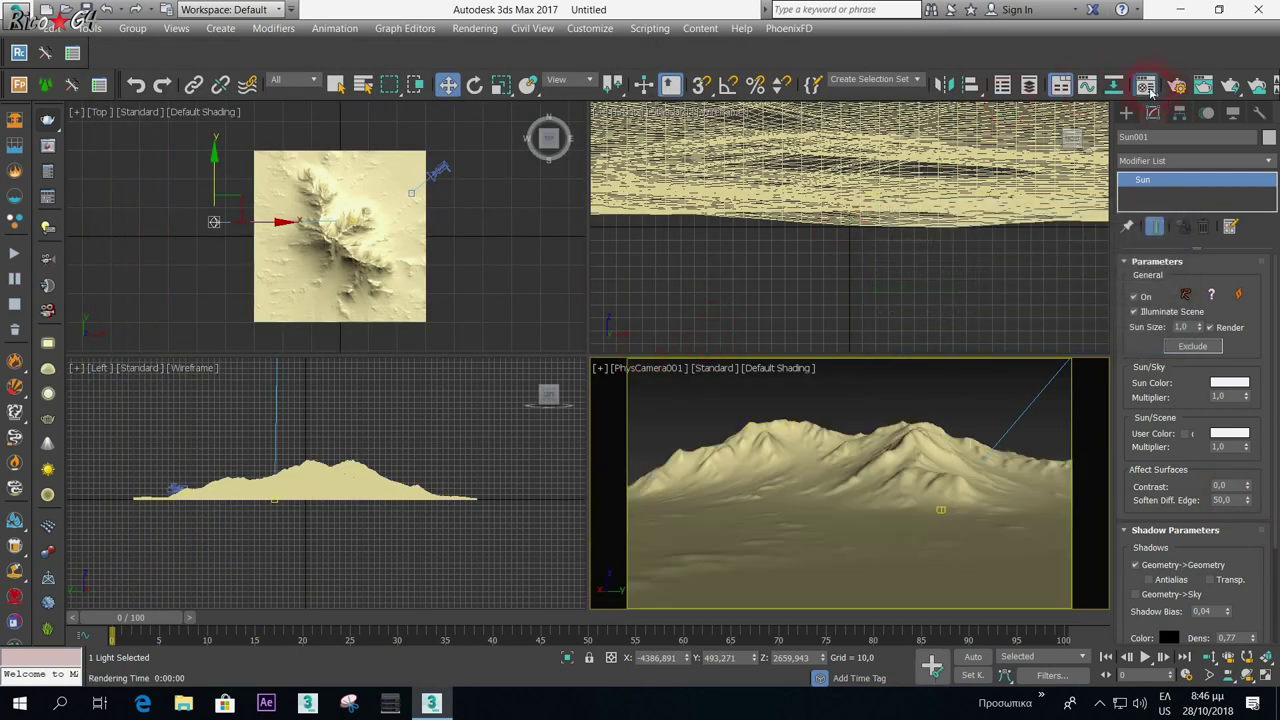
- In the Material Editor, inspect the bump composite's second terrain layer, Map #9
click(1147, 86)
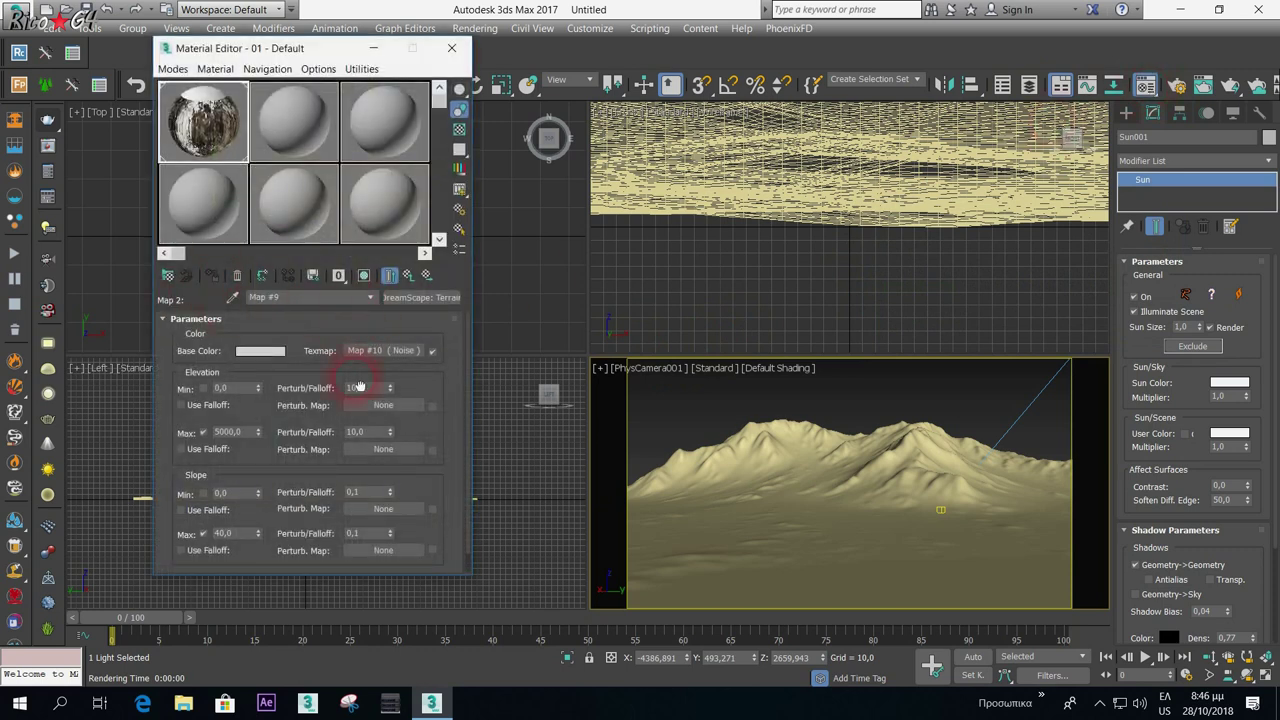
drag(358, 387, 378, 287)
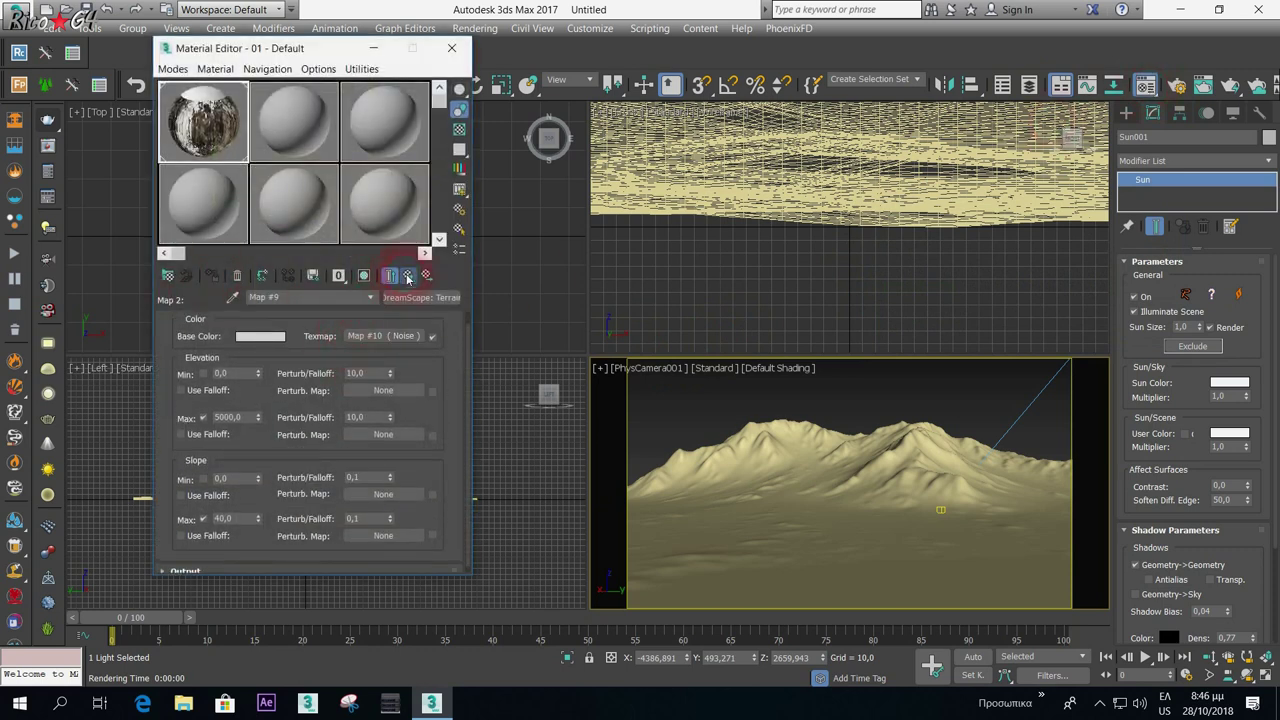
click(391, 277)
click(345, 394)
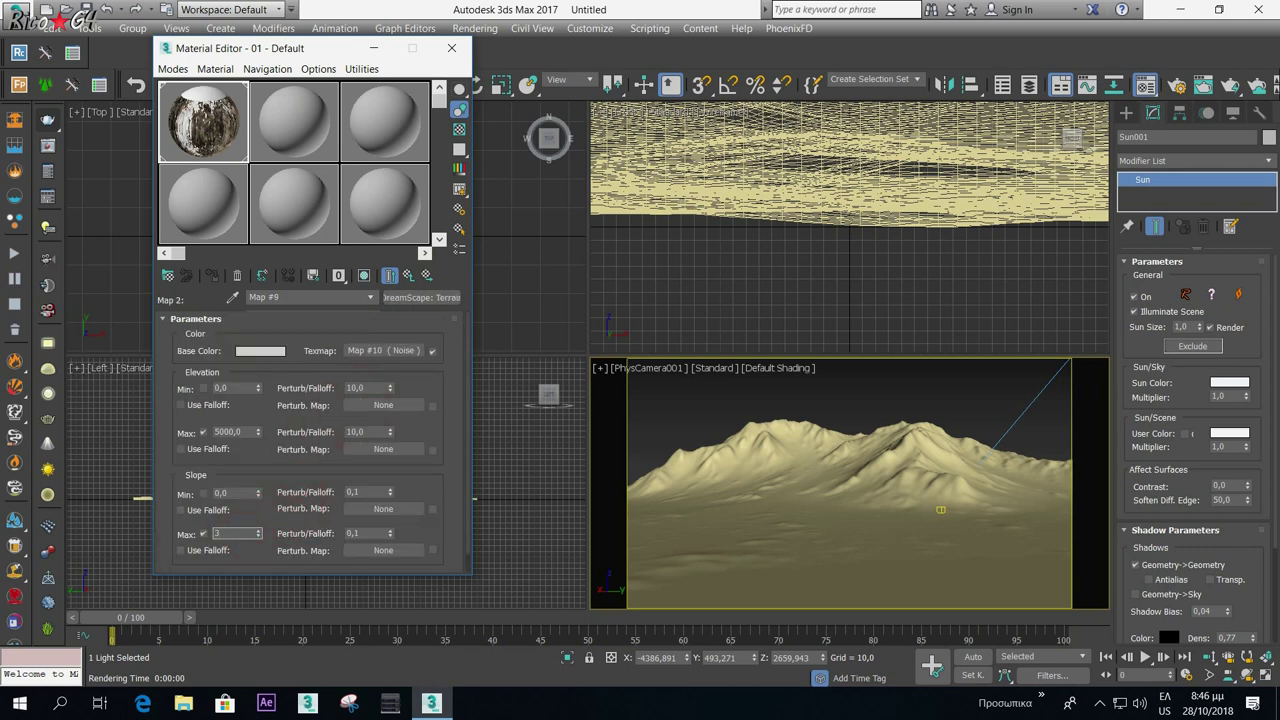
click(410, 276)
click(410, 276)
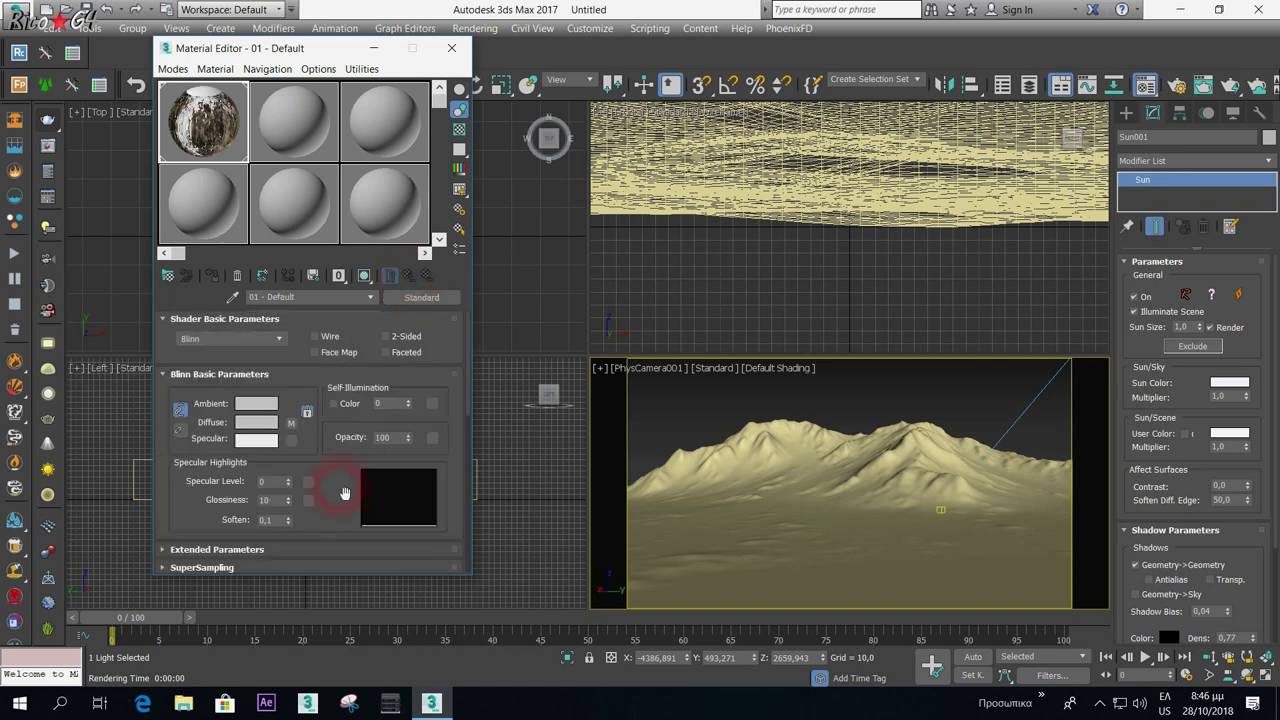
drag(339, 509, 343, 240)
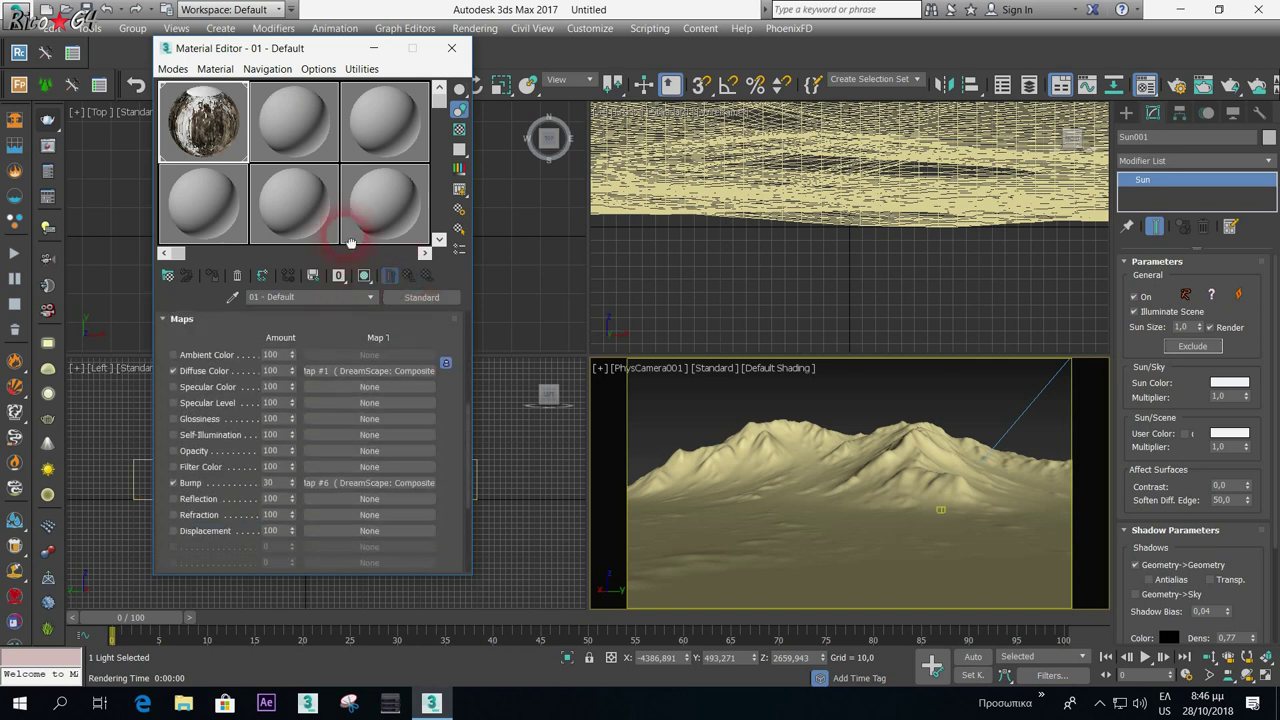
click(365, 482)
click(290, 398)
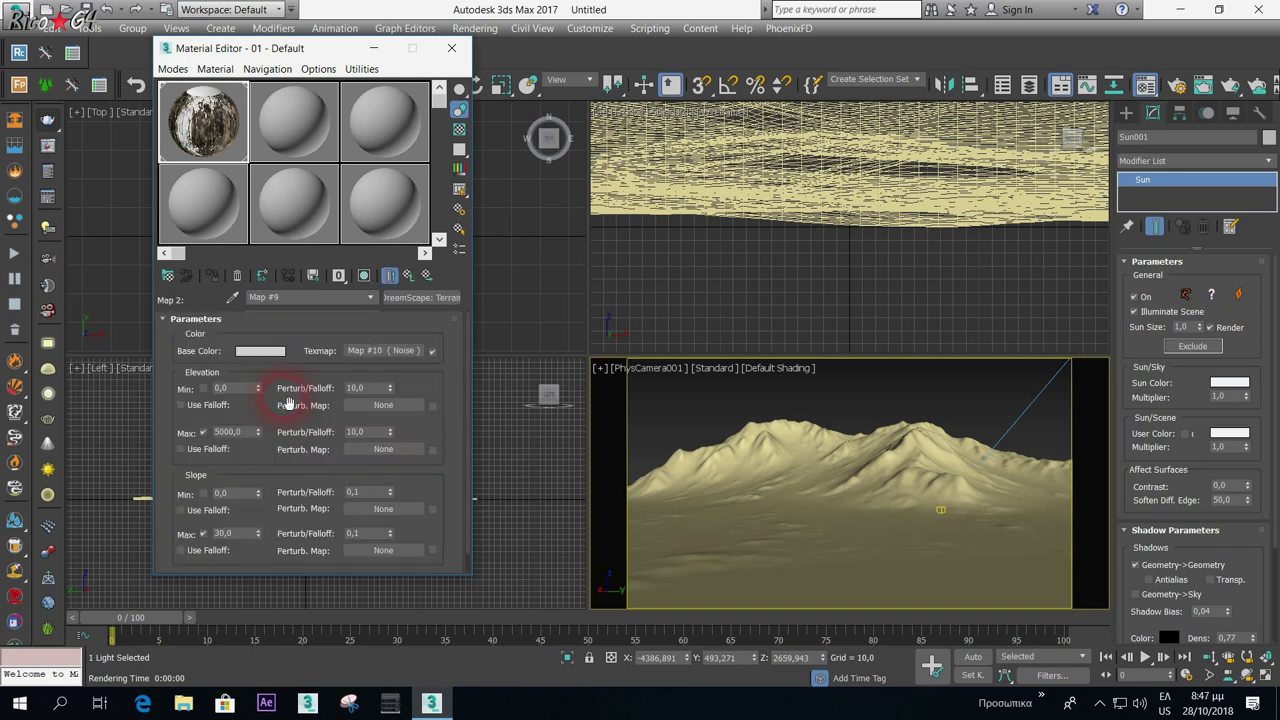
click(410, 277)
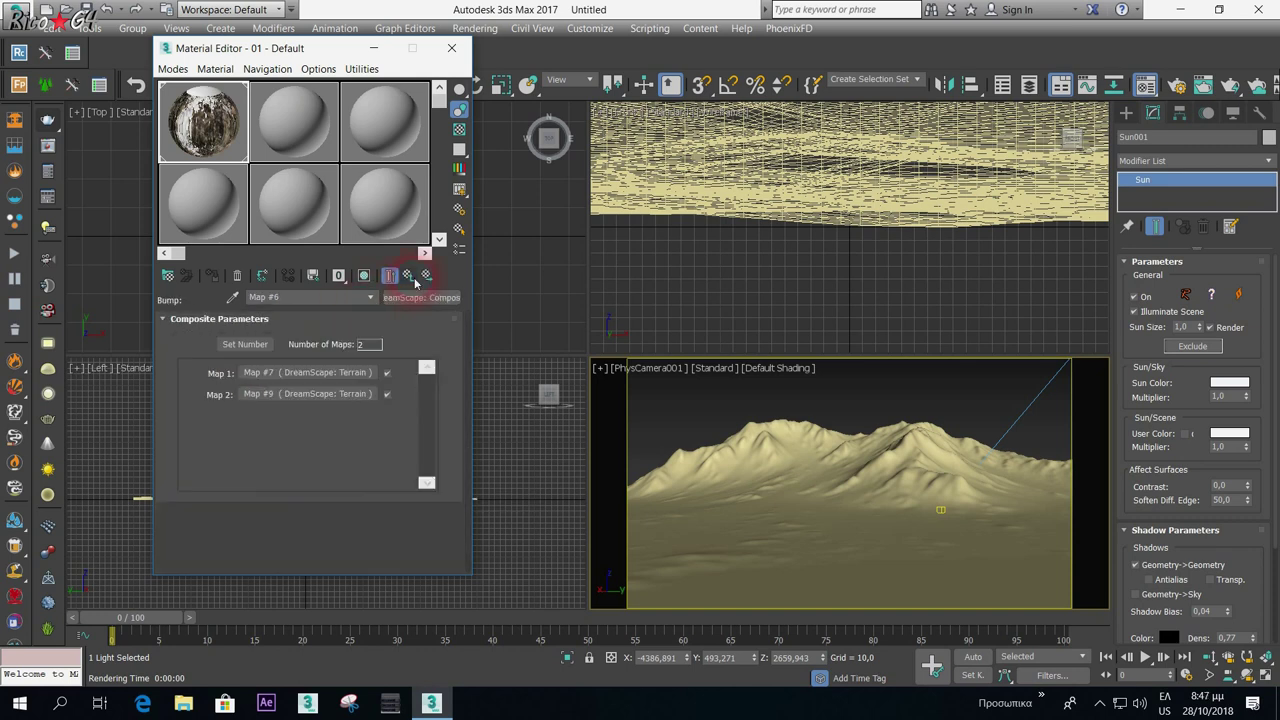
click(412, 278)
drag(335, 508, 347, 334)
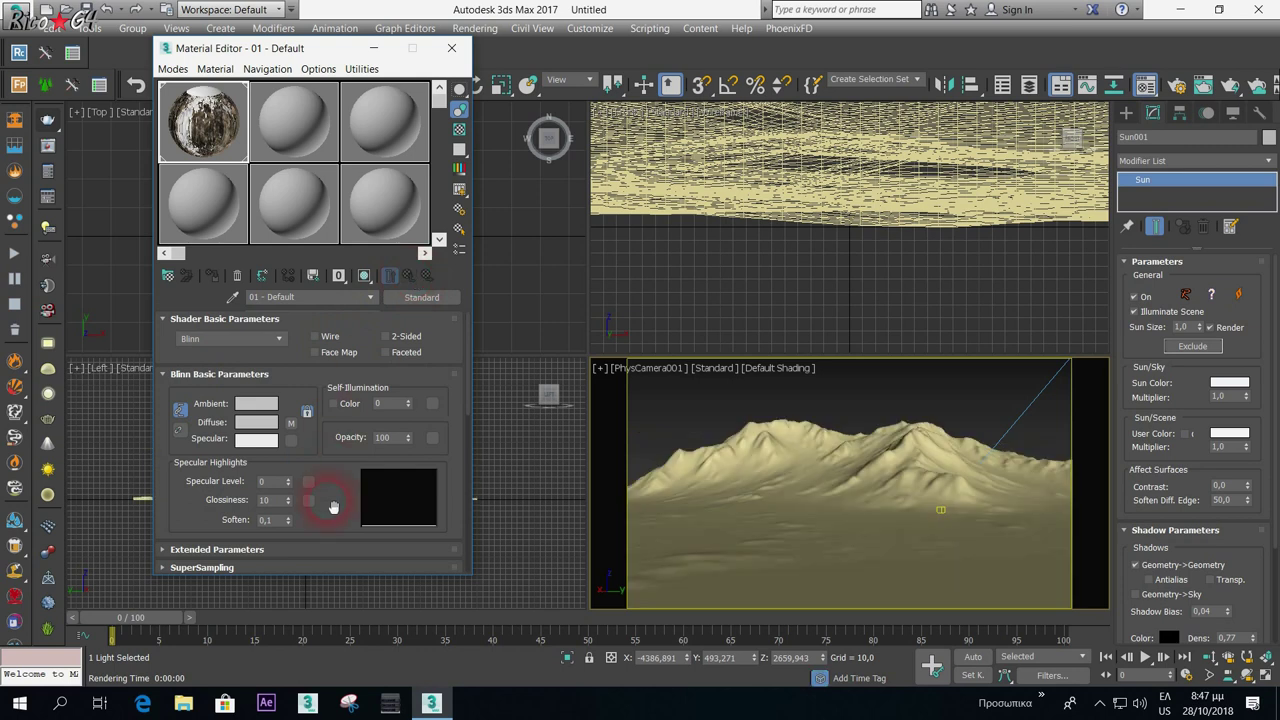
- Set Slope Max to 30 in the diffuse composite's Map #4, close the editor and render
click(392, 452)
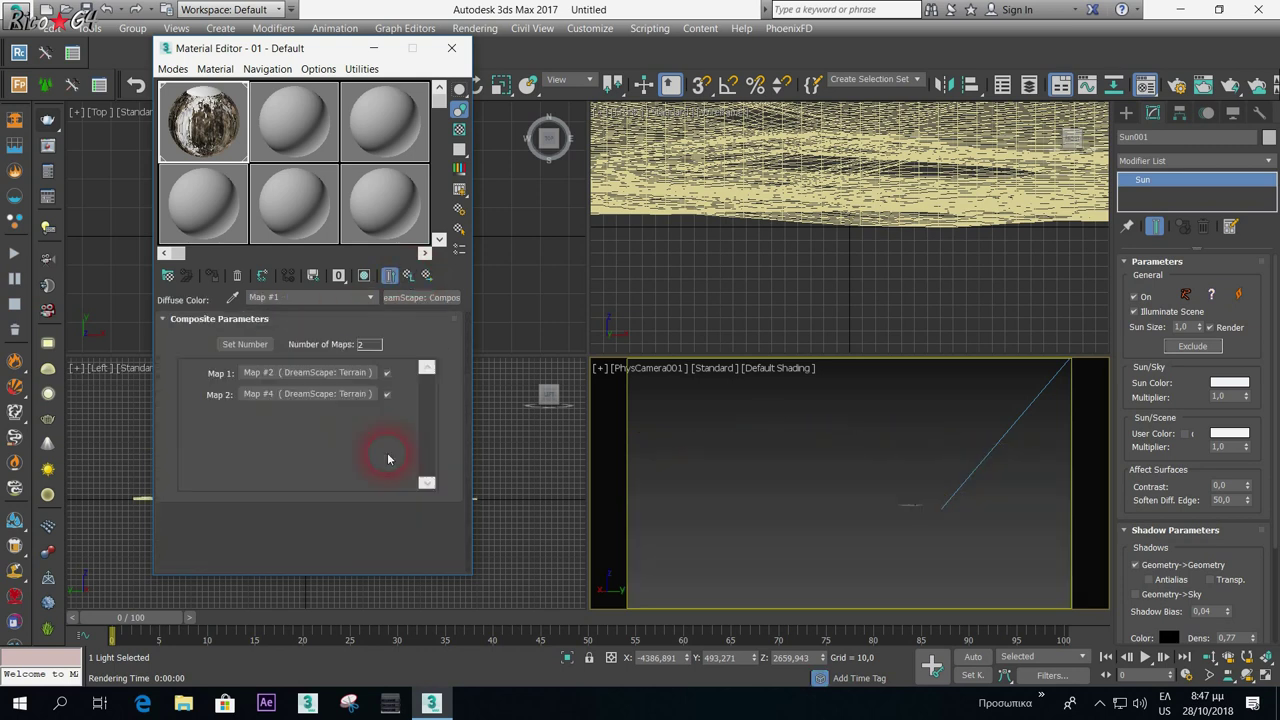
click(336, 400)
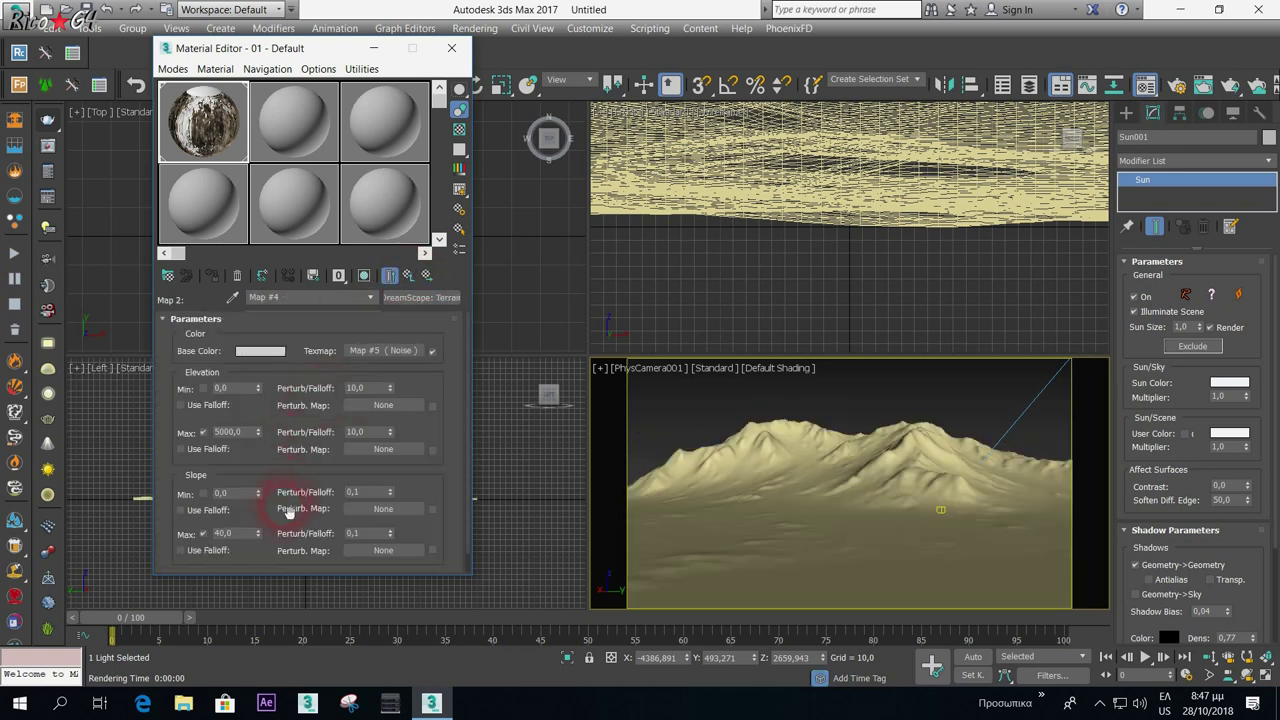
click(232, 534)
text(30)
key(Return)
click(450, 55)
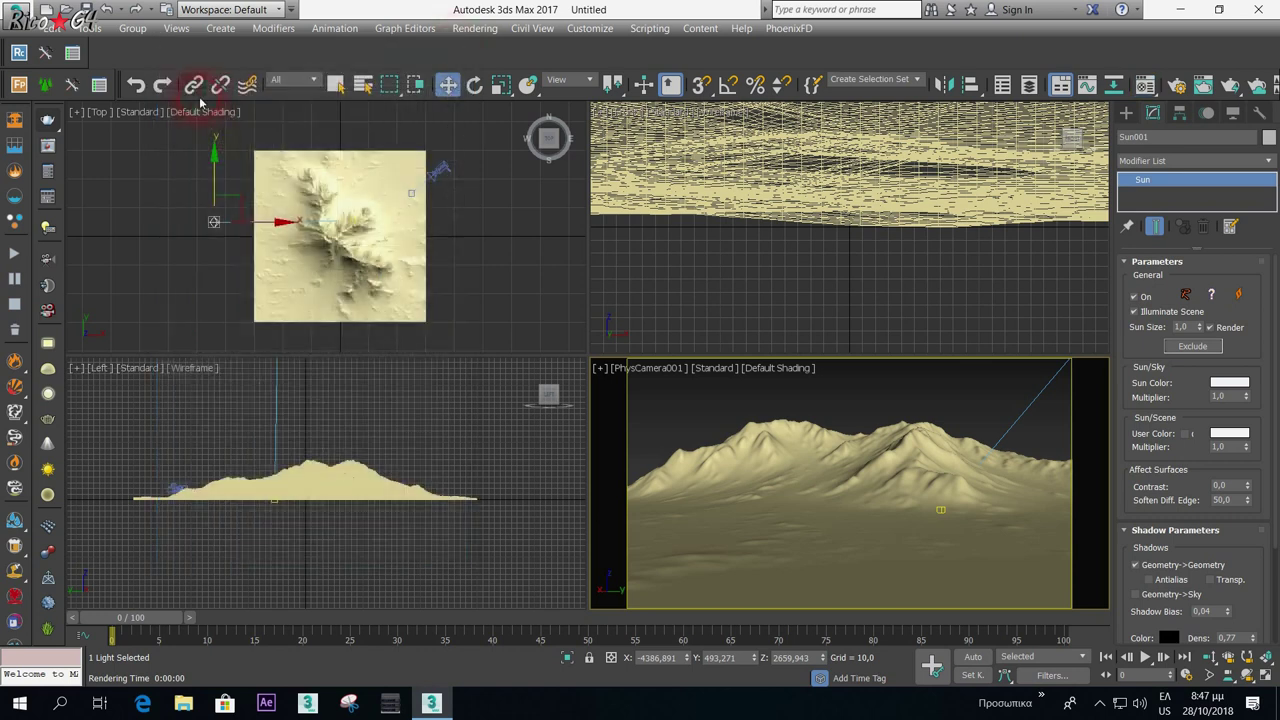
click(47, 119)
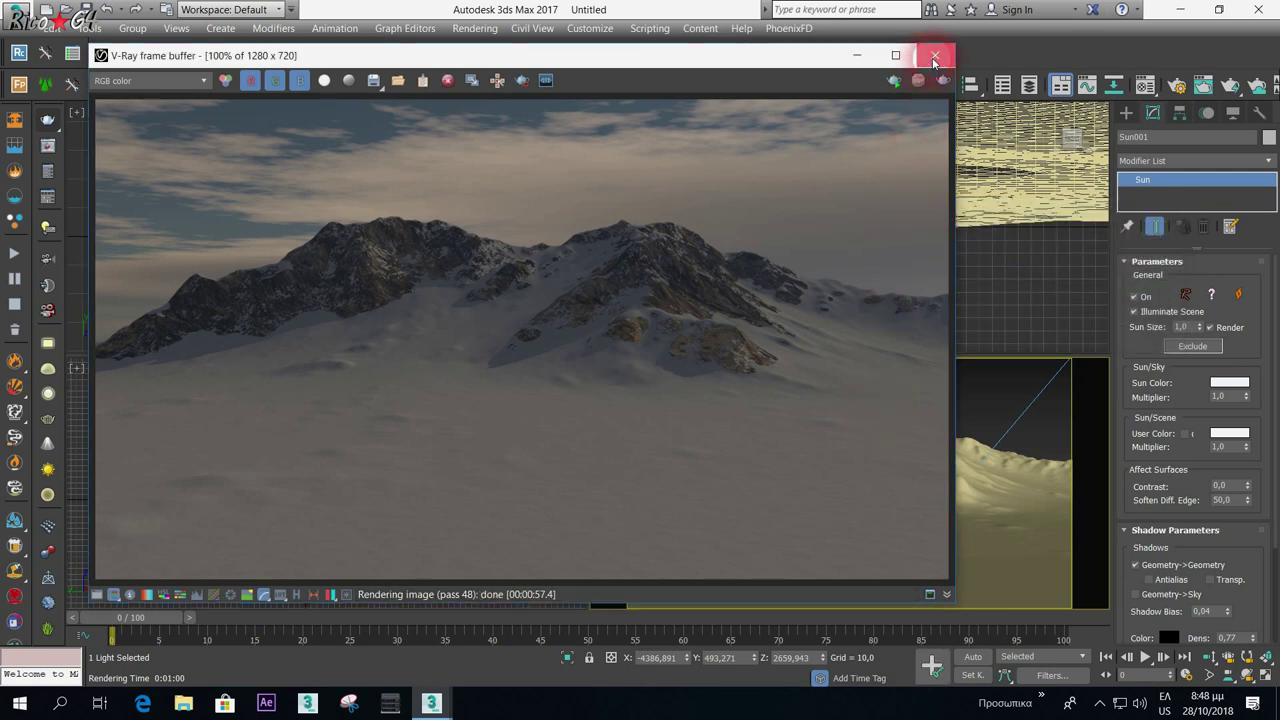
- Close the finished render and select the Terra001 terrain to show its Terra parameters
click(935, 55)
click(894, 449)
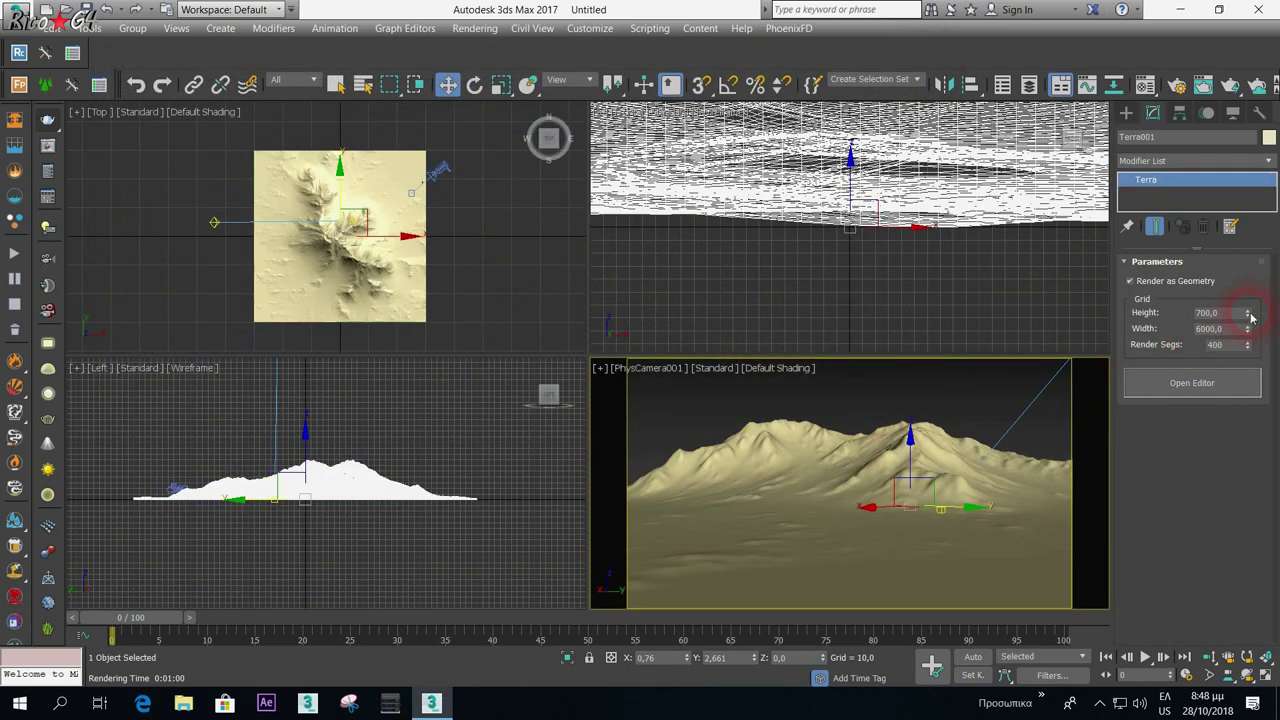
- Raise Terra001's Height to 833 and render the camera view
drag(1248, 316, 1254, 318)
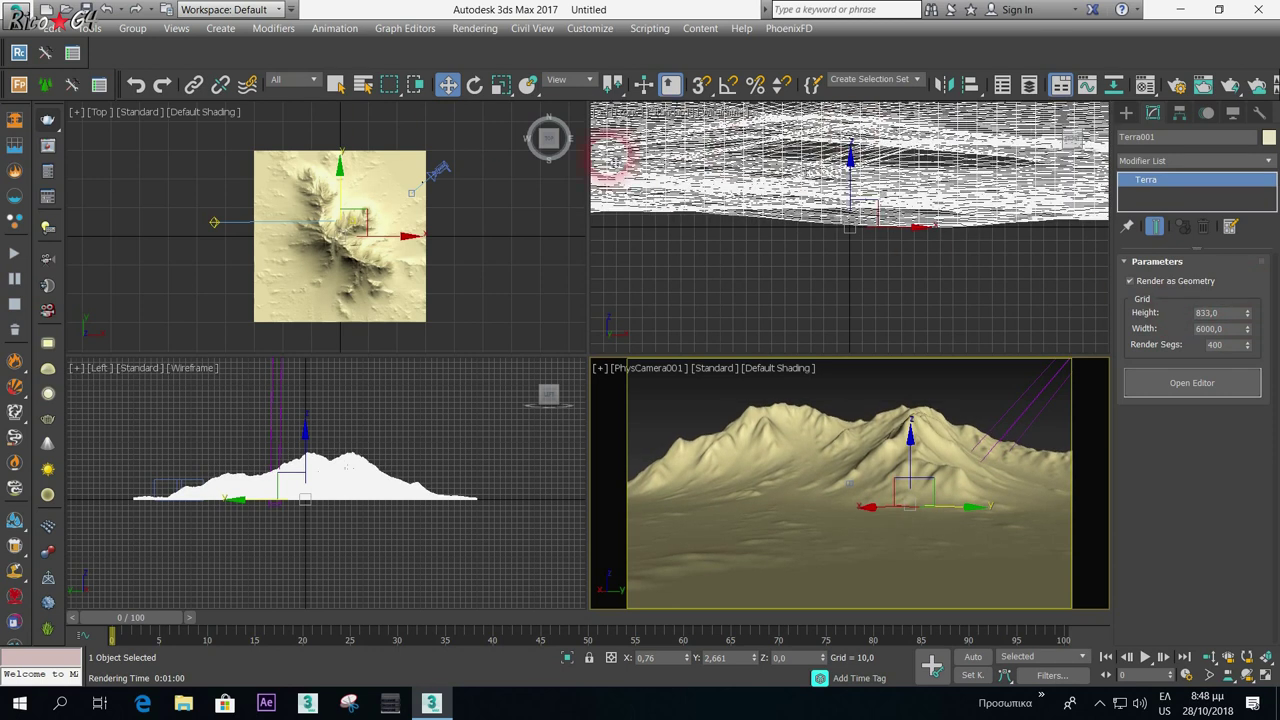
click(48, 120)
click(757, 143)
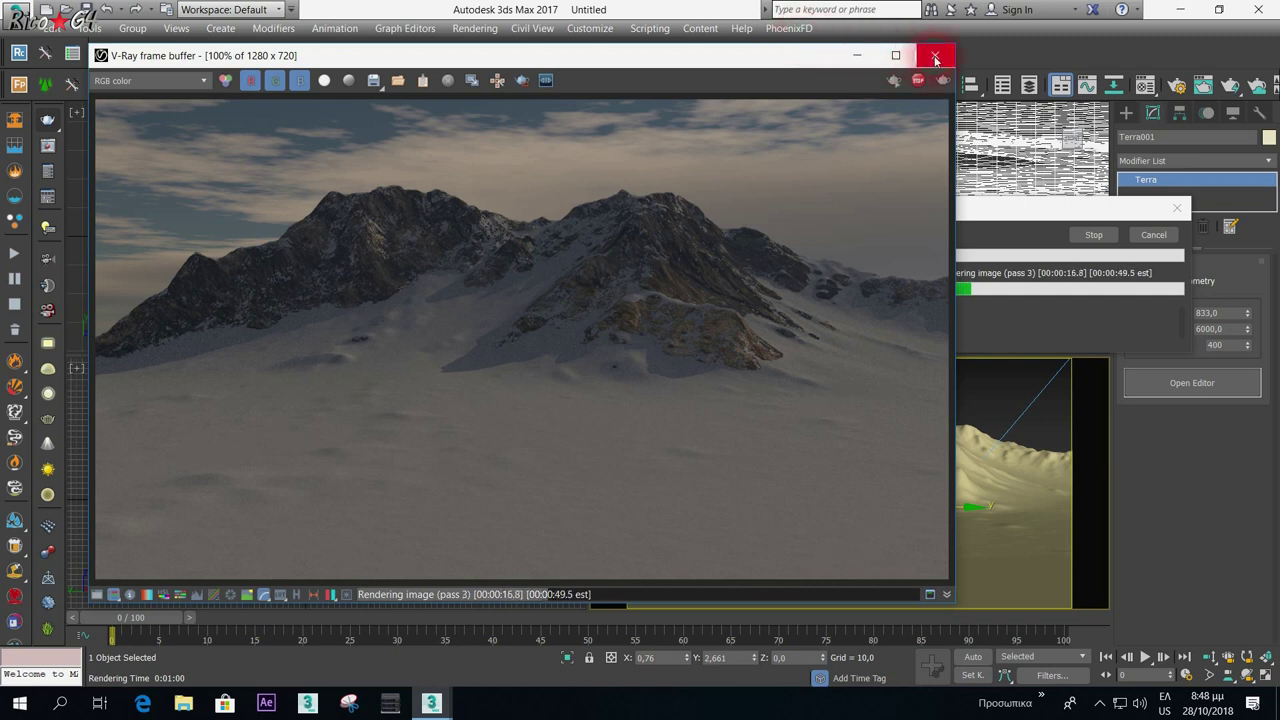
- Close the V-Ray frame buffer and bring up the Material Editor
click(934, 56)
click(1153, 234)
click(1145, 84)
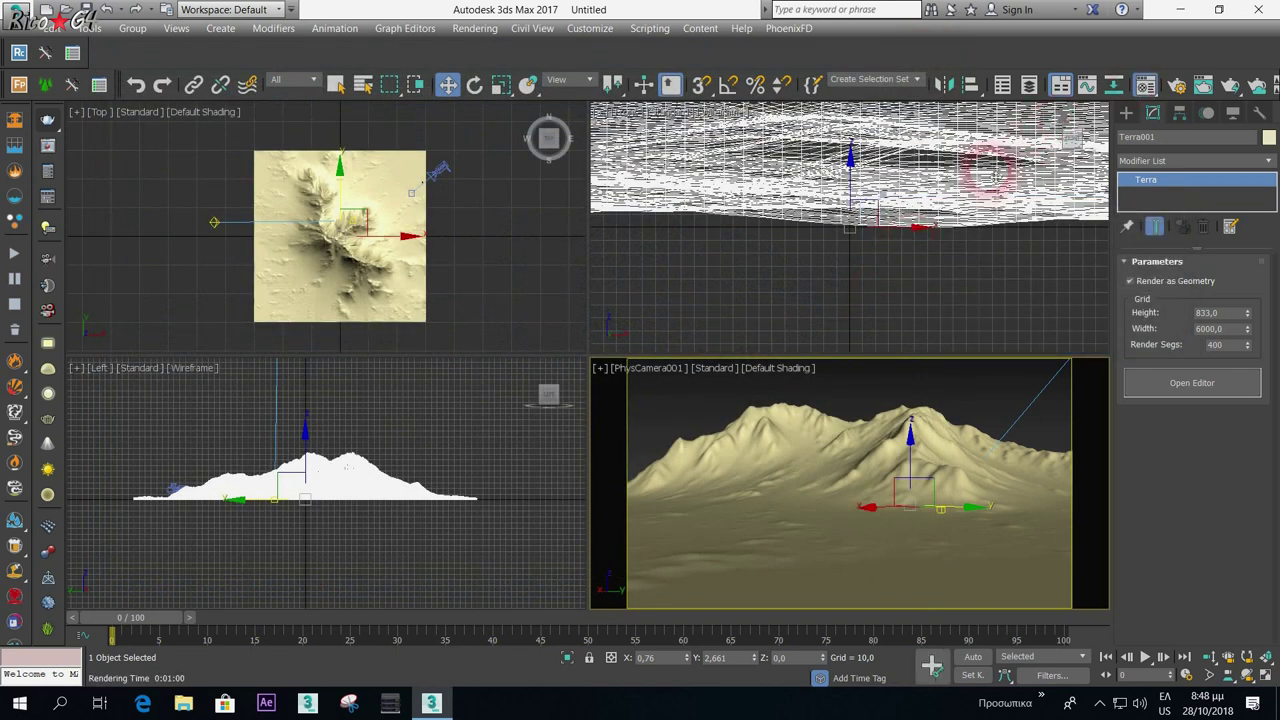
- Set Slope Max to 40 in the diffuse terrain layer Map #4
double_click(242, 535)
text(4)
click(245, 530)
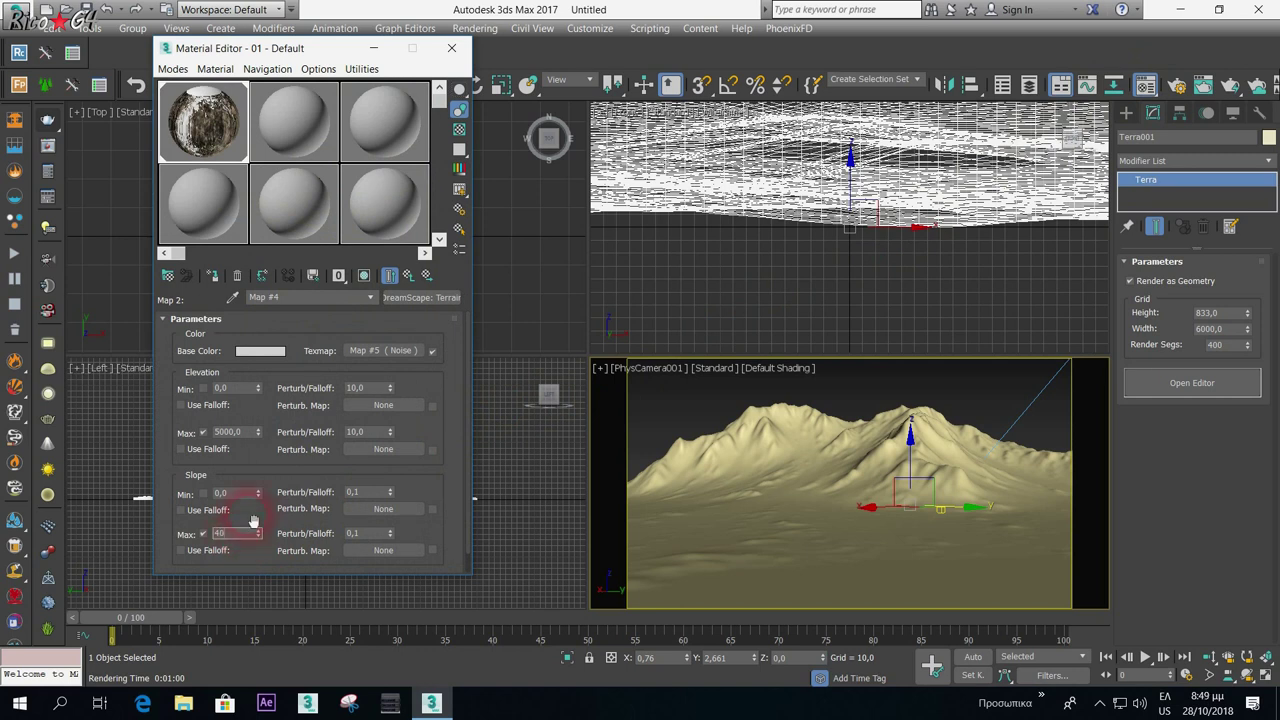
click(408, 277)
- Set Slope Max to 40 in the bump terrain layer Map #9, then close the Material Editor
drag(347, 503, 352, 283)
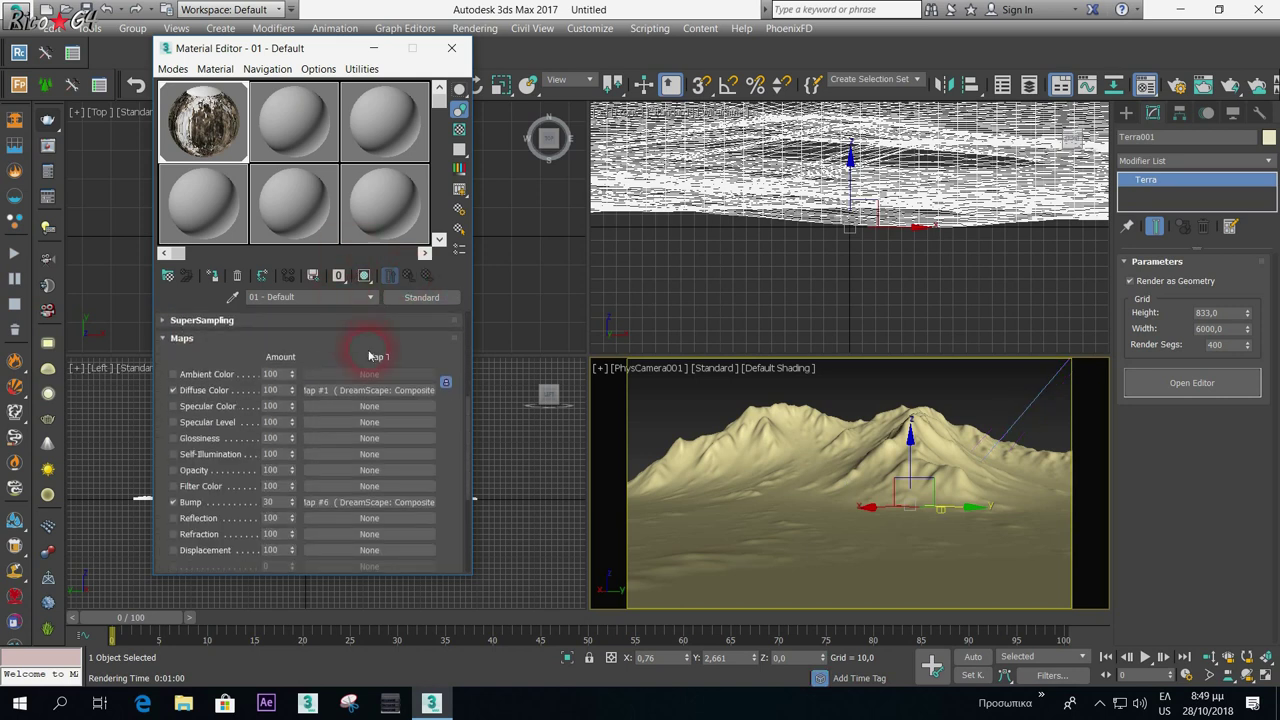
click(360, 507)
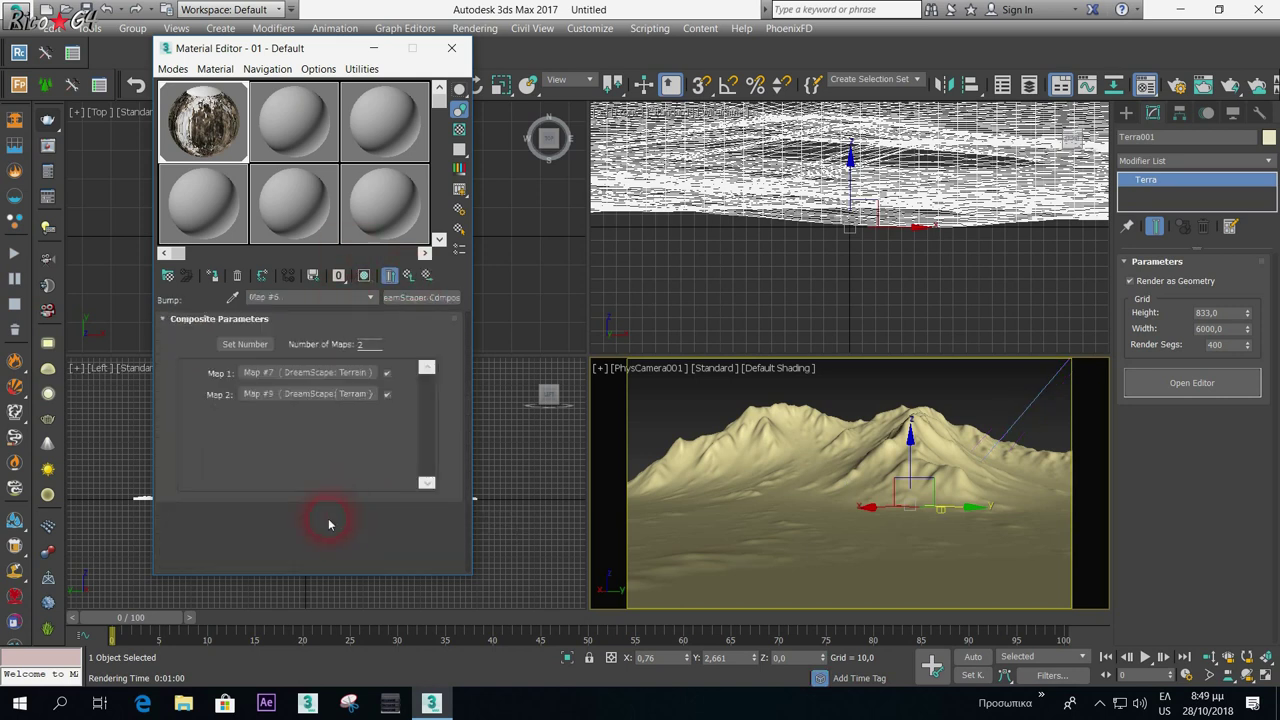
click(288, 394)
double_click(246, 537)
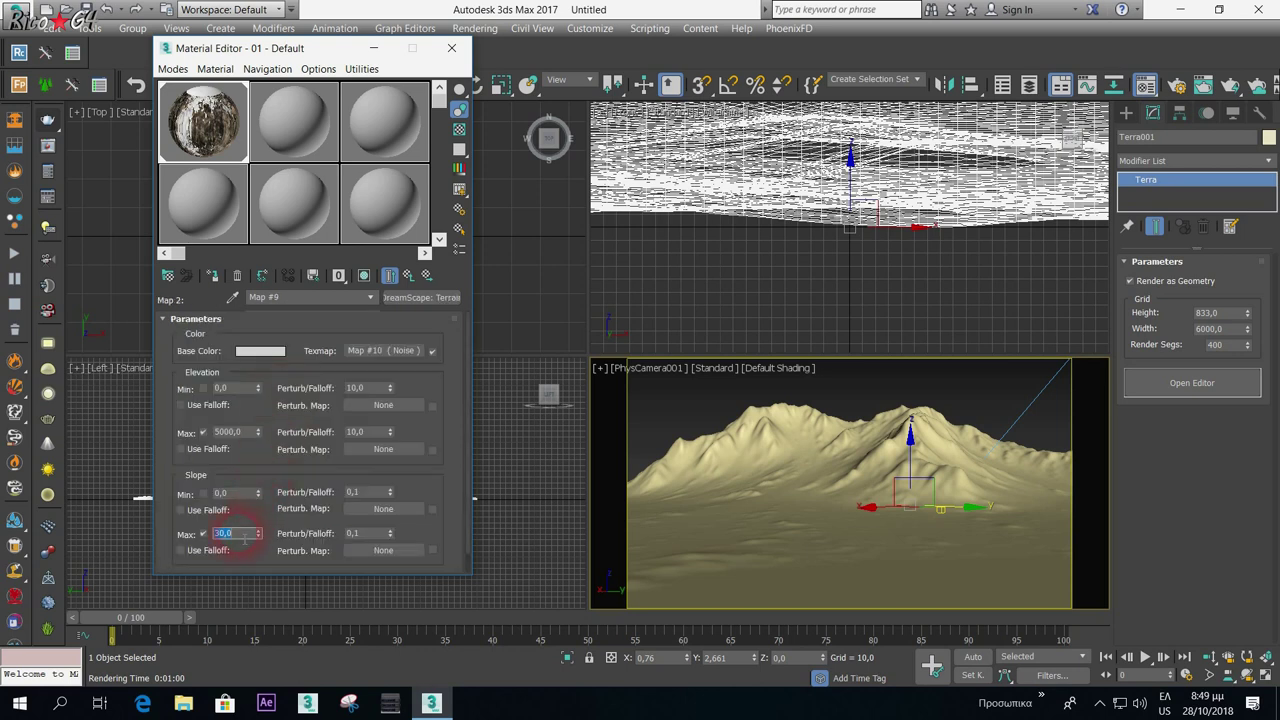
text(40)
key(Return)
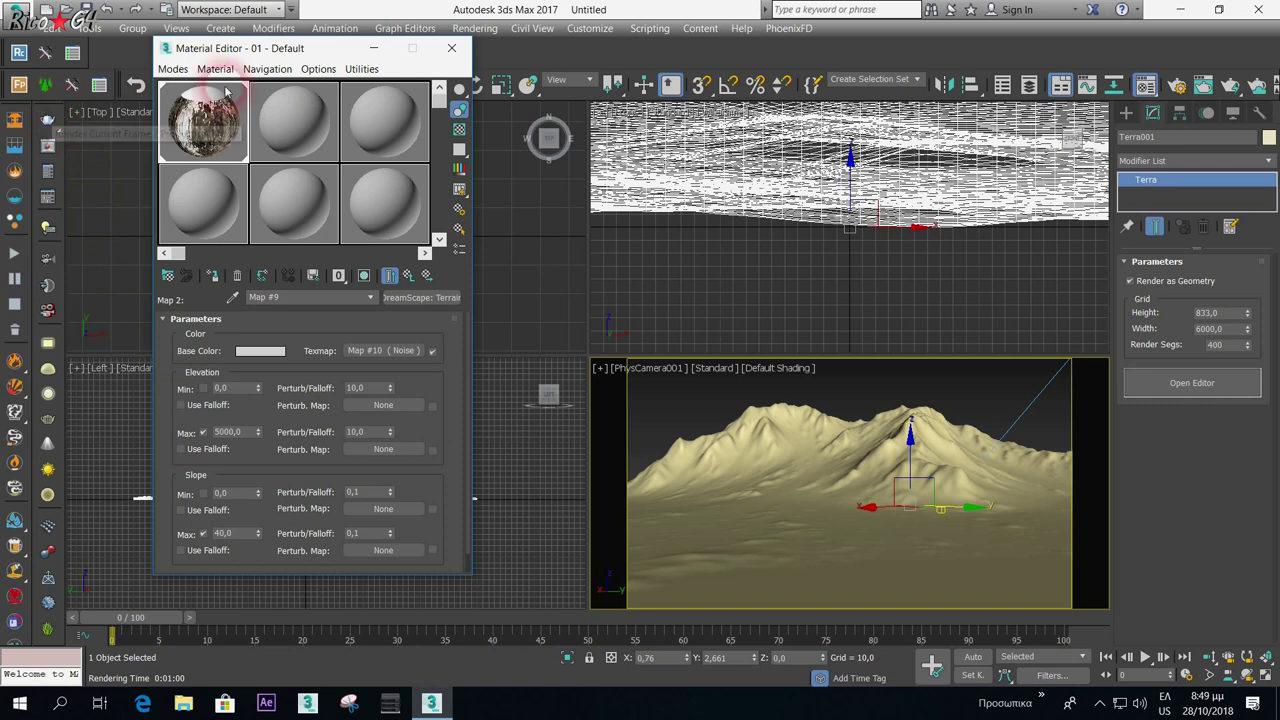
click(451, 48)
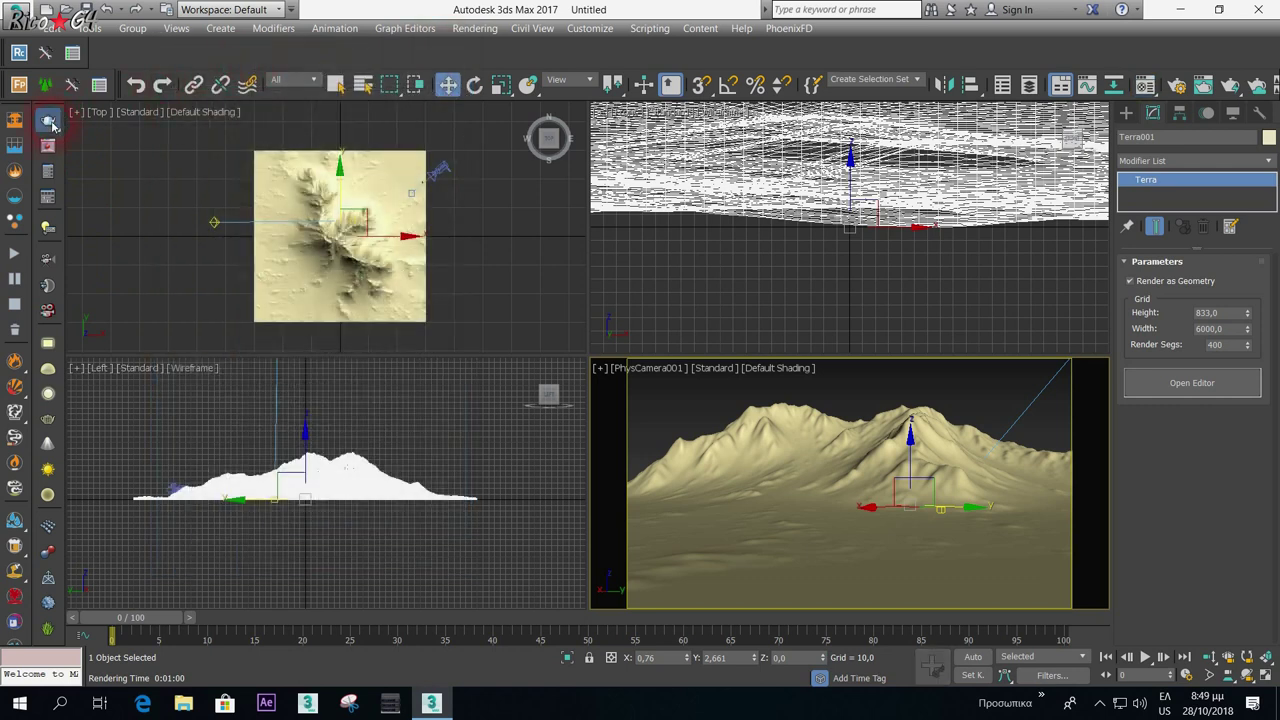